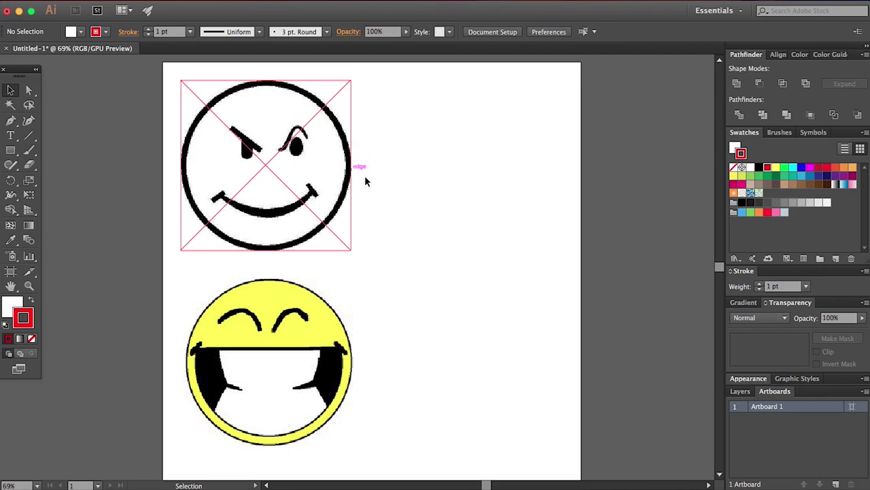
Image Trace the top smiley with Object > Image Trace > Make
left_click(305, 135)
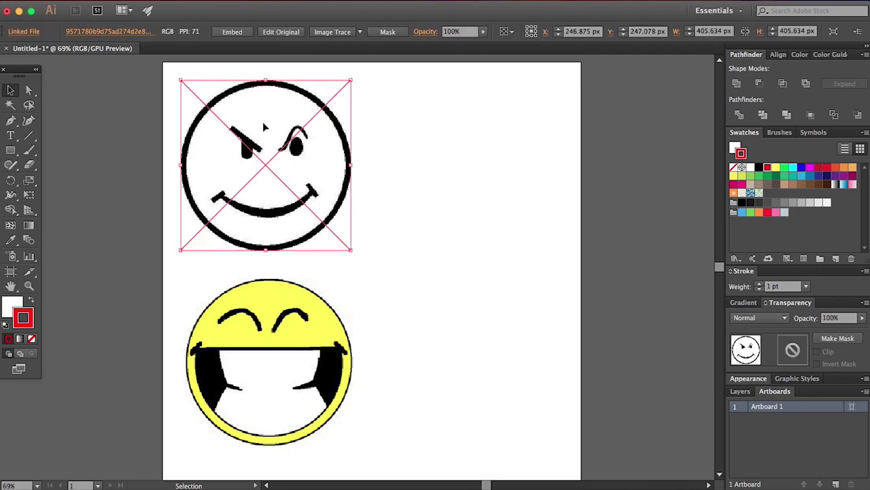
left_click(165, 3)
mouse_move(221, 246)
mouse_move(230, 299)
left_click(297, 306)
Enlarge the traced smiley slightly to about 413.873 px square
left_click(385, 184)
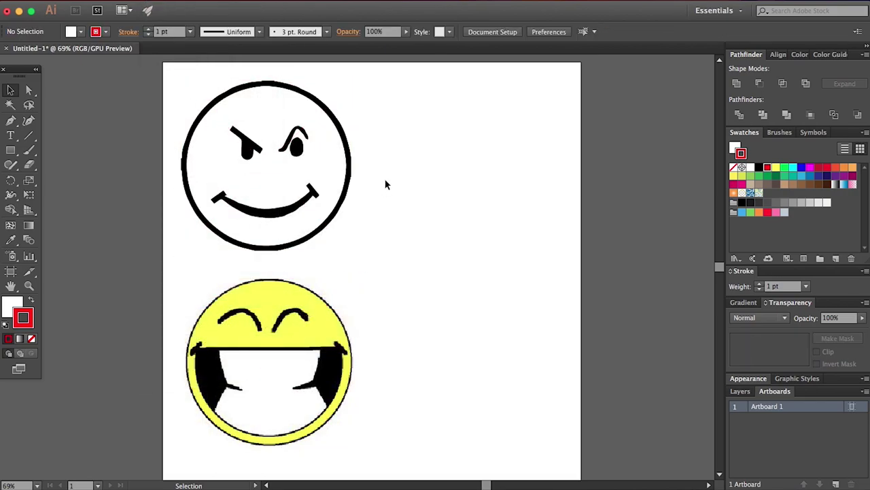
left_click(313, 159)
mouse_move(356, 249)
left_mouse_down()
mouse_move(369, 276)
mouse_move(371, 262)
mouse_move(353, 251)
left_mouse_up()
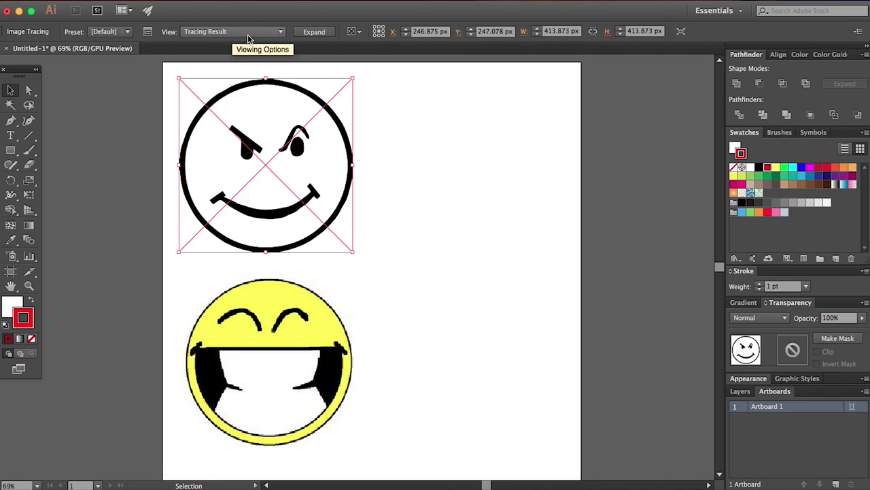
In the Image Trace panel's advanced options, set Threshold to 201
left_click(148, 32)
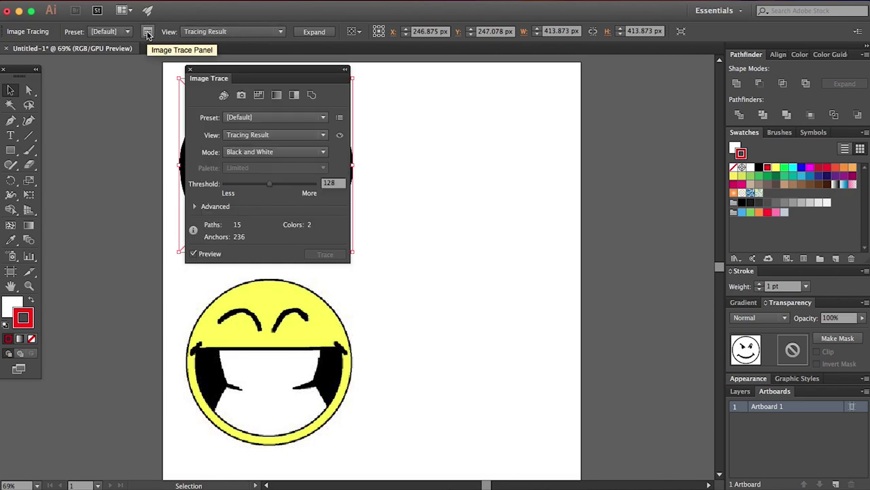
left_click_drag(228, 76, 483, 99)
left_click(451, 231)
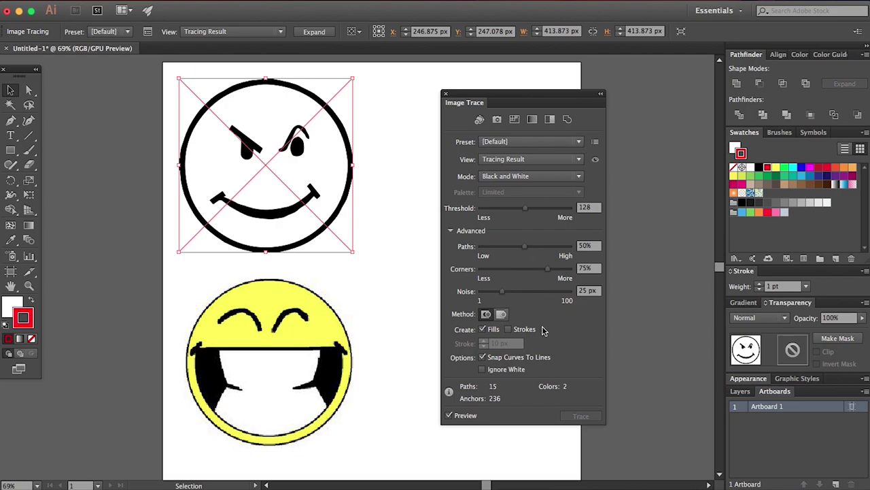
left_click_drag(548, 99, 576, 41)
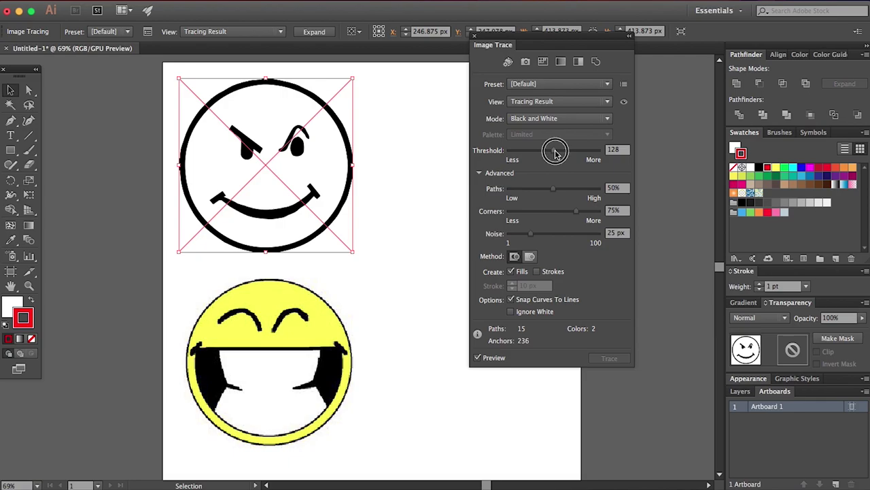
left_click_drag(553, 151, 606, 158)
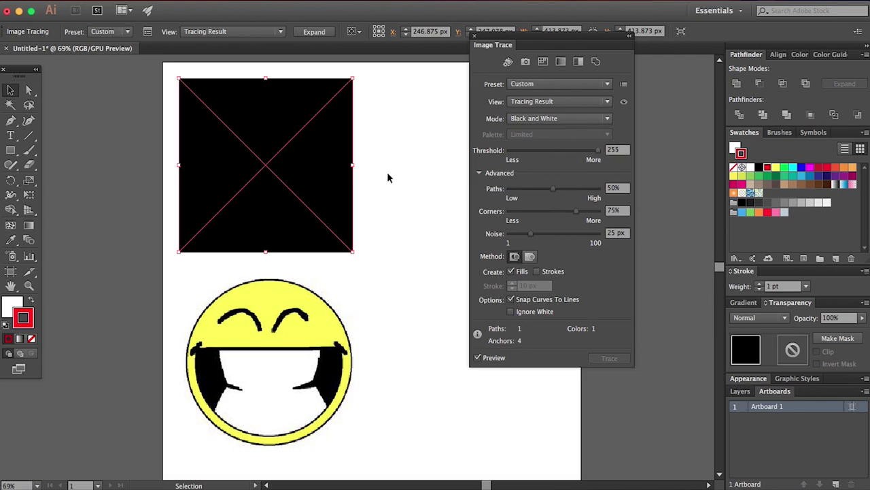
left_click_drag(601, 152, 592, 151)
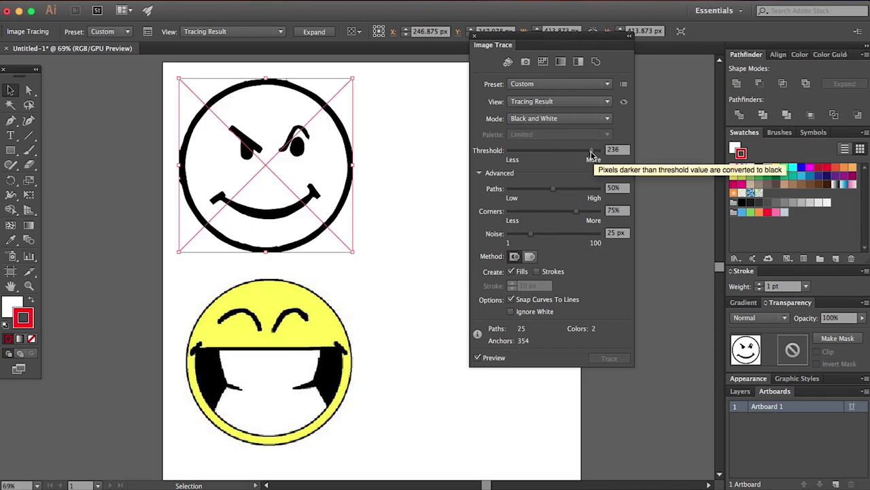
mouse_move(590, 151)
left_mouse_down()
mouse_move(511, 154)
mouse_move(575, 174)
mouse_move(578, 151)
left_mouse_up()
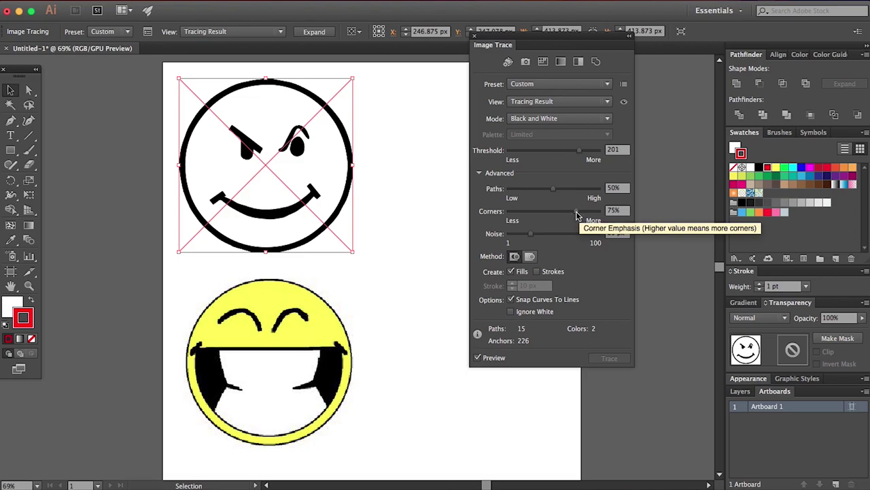
Set trace Corners to 49% and Noise to 51 px, and enable Ignore White
left_click_drag(576, 212, 510, 216)
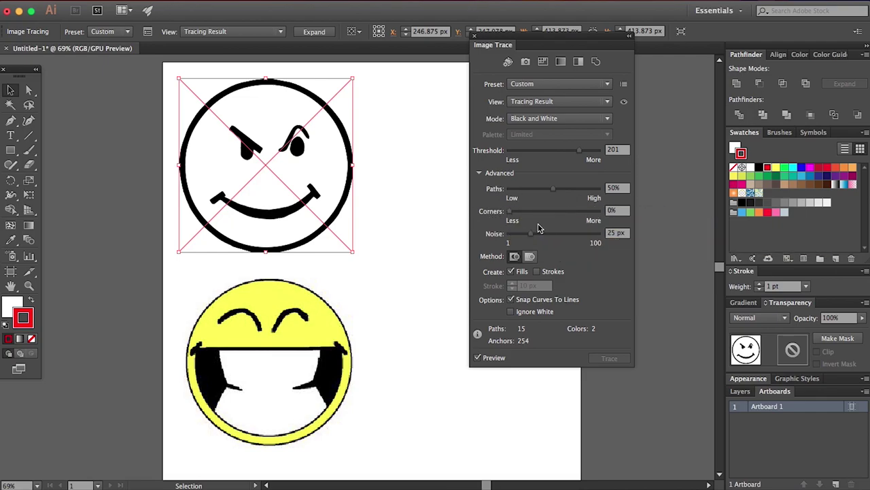
mouse_move(510, 211)
left_mouse_down()
mouse_move(554, 211)
mouse_move(603, 231)
mouse_move(600, 244)
mouse_move(552, 234)
mouse_move(598, 242)
left_mouse_up()
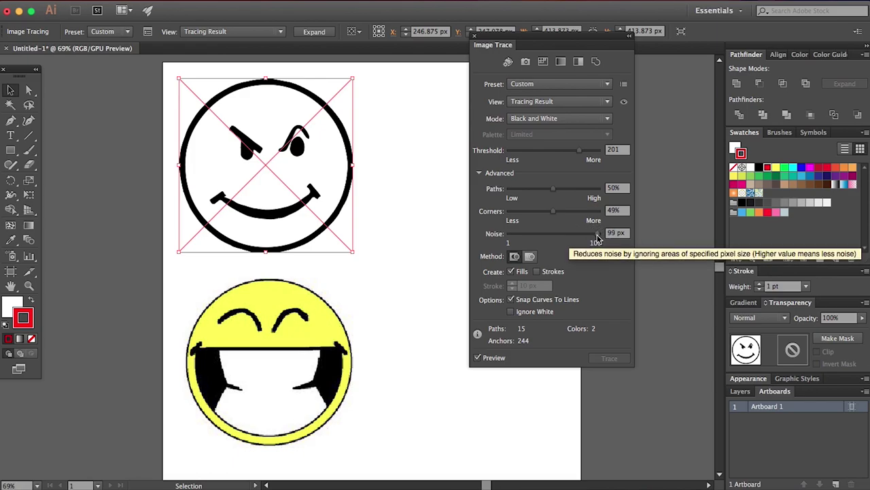
left_click(590, 239)
left_click_drag(590, 239, 555, 238)
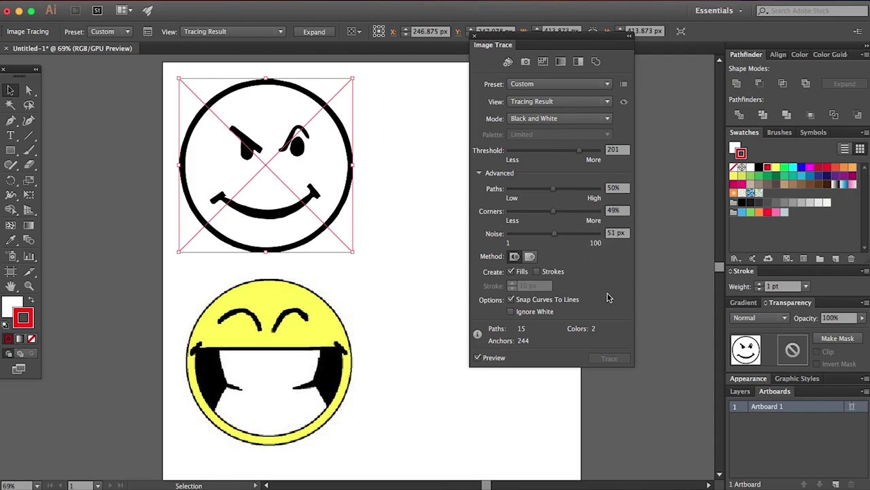
left_click(511, 312)
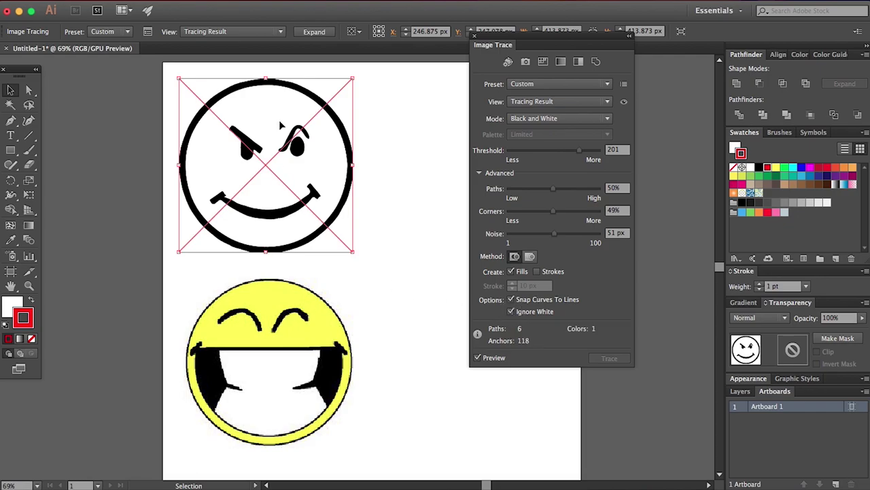
Close the trace settings and move the traced smiley off the artboard to the left
left_click(475, 40)
left_click(385, 149)
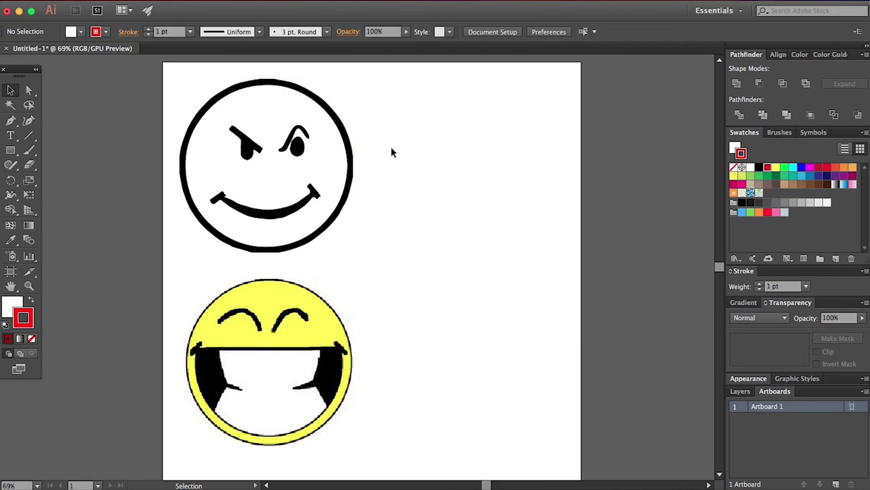
left_click_drag(333, 147, 113, 158)
scroll(238, 170, "left", 5)
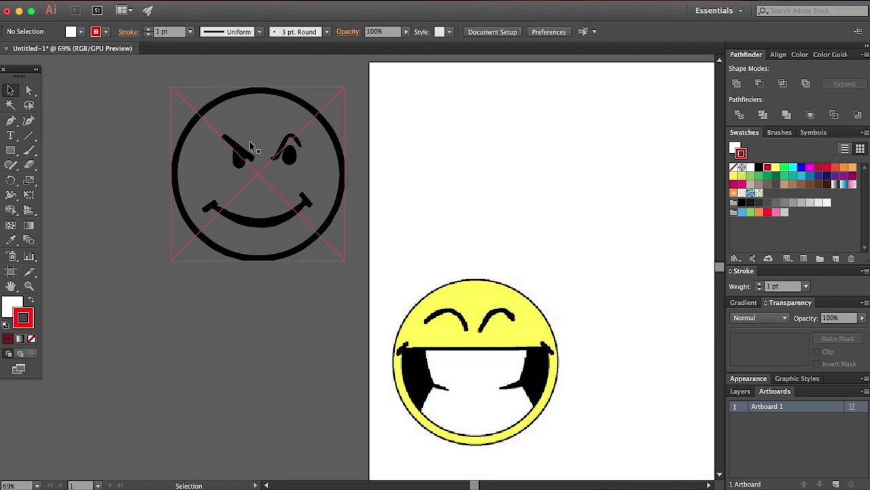
left_click_drag(267, 152, 294, 154)
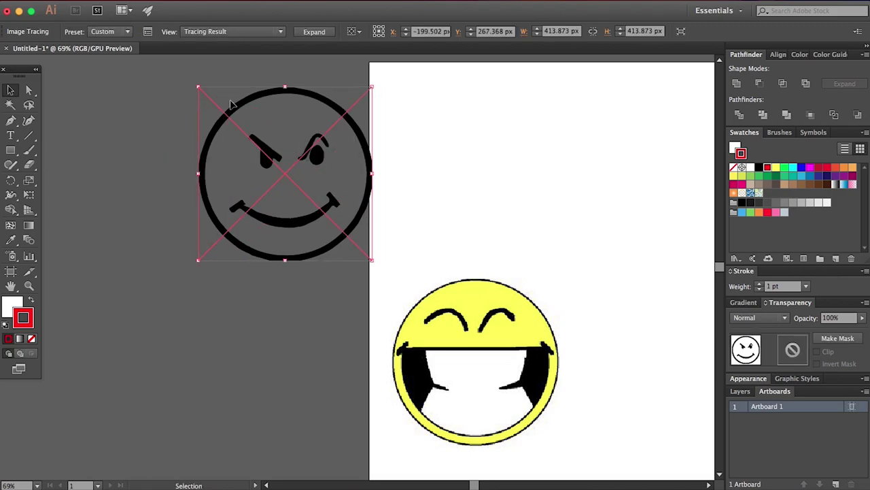
key("super+minus")
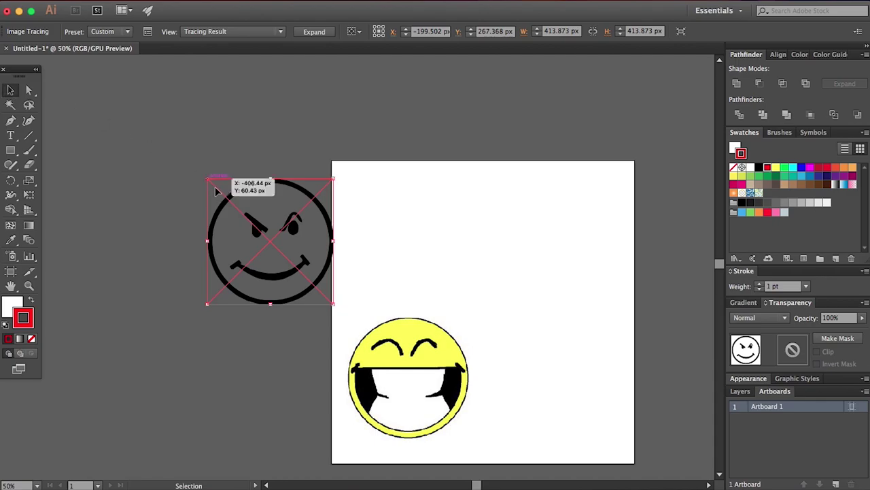
Resize the traced smiley to about 408 px square and place it on the artboard's upper left
mouse_move(209, 177)
left_mouse_down()
mouse_move(154, 136)
mouse_move(159, 130)
mouse_move(200, 147)
mouse_move(239, 189)
left_mouse_up()
left_click(203, 93)
left_click(273, 166)
left_click_drag(261, 234, 421, 227)
left_click(432, 148)
left_click(439, 210)
Expand the image trace into editable vector paths
key("z")
left_click(437, 224)
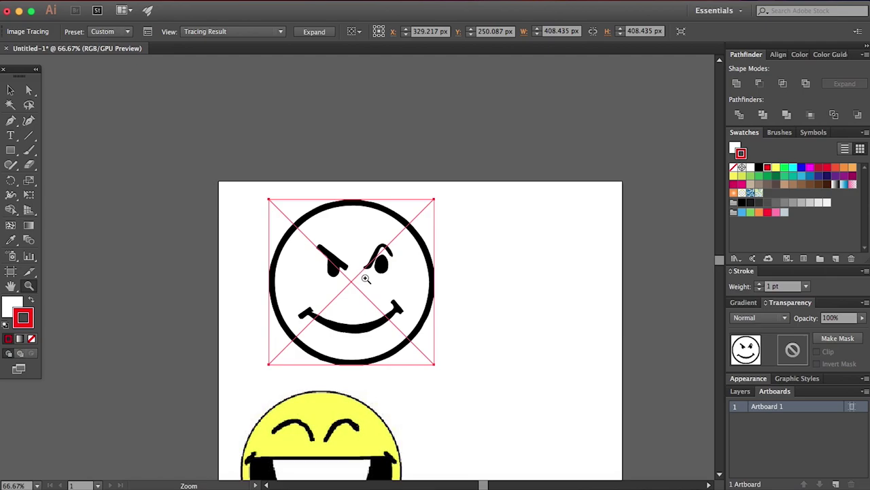
left_click(170, 2)
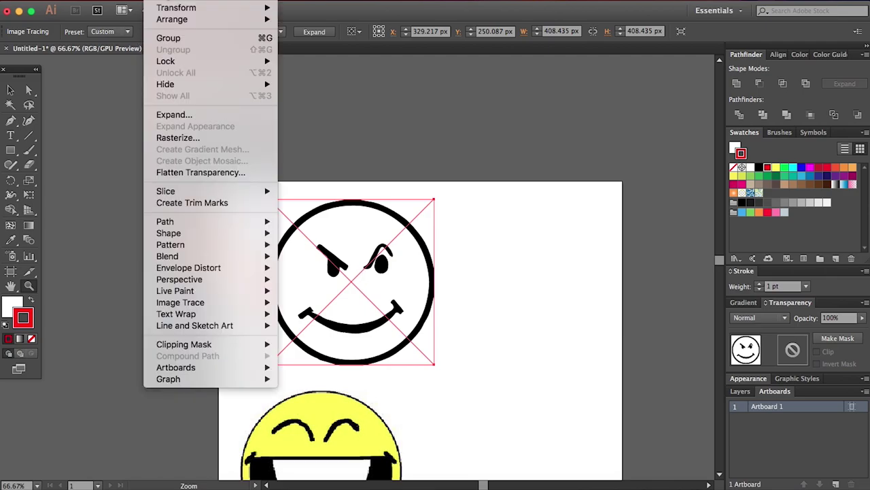
left_click(206, 119)
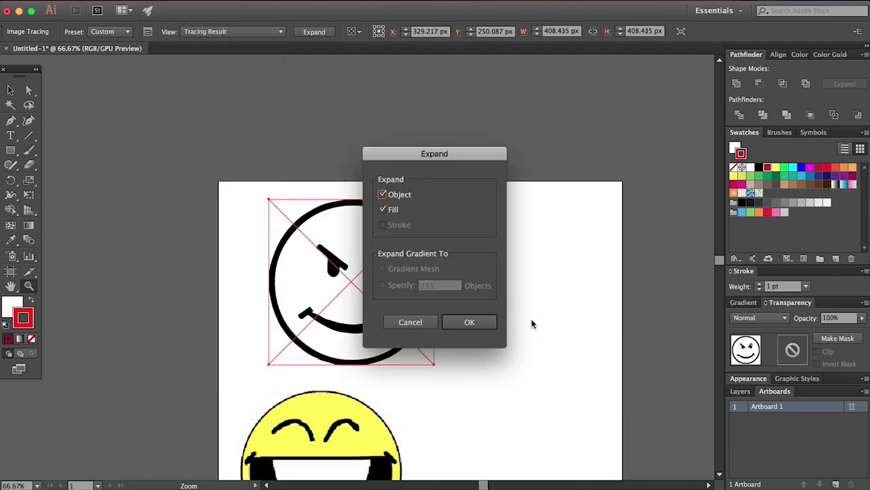
left_click(470, 323)
left_click(498, 207)
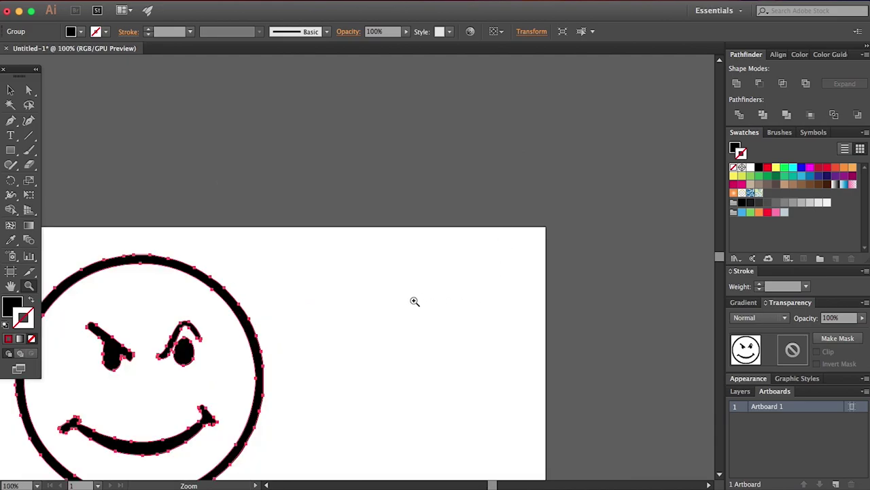
left_click(216, 373, "alt")
left_click(291, 307)
left_click(372, 248)
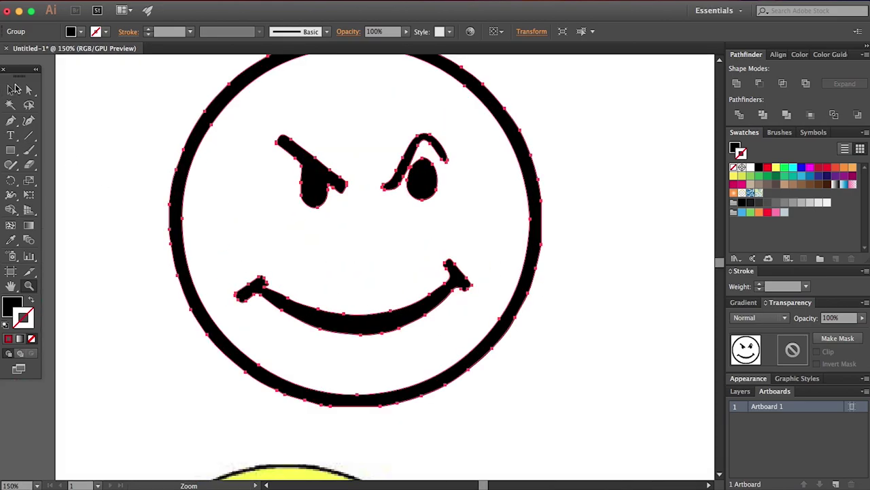
Ungroup the expanded smiley artwork into separate shapes
left_click(14, 90)
left_click(581, 253)
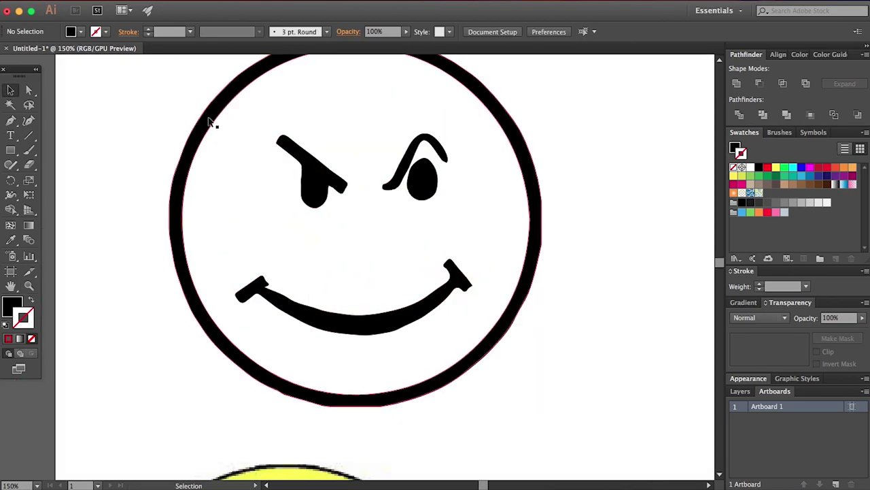
left_click(211, 121)
left_click(158, 0)
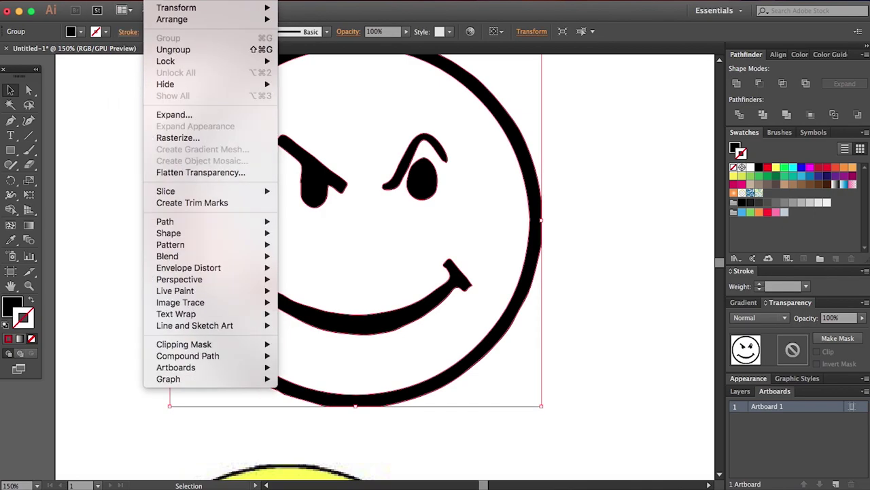
left_click(173, 49)
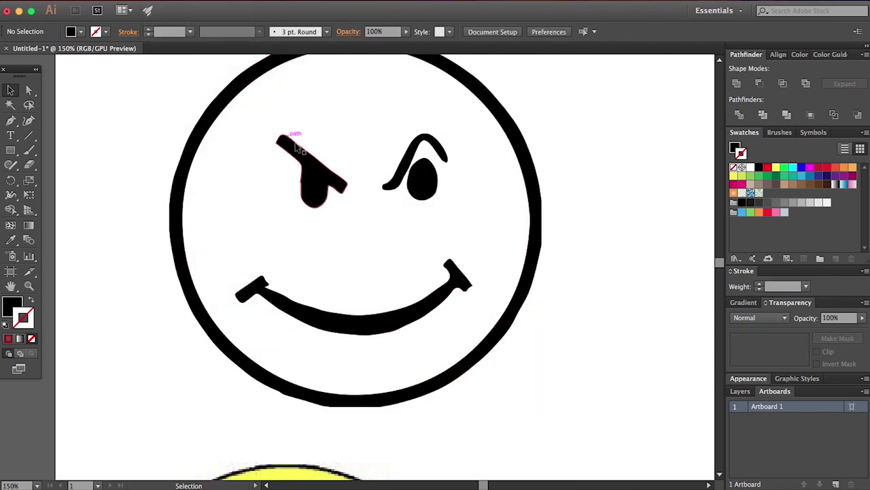
left_click(169, 1)
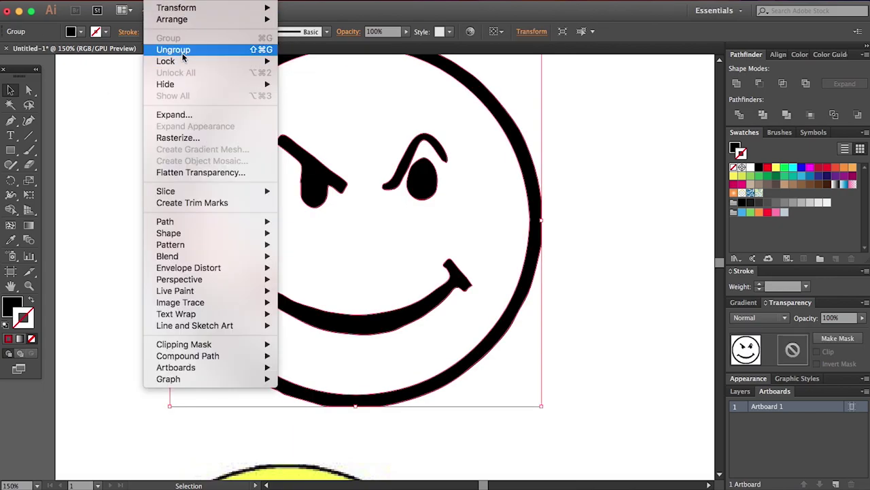
left_click(173, 50)
Check that the left eyebrow and mouth now select as separate shapes
left_click(199, 97)
left_click(285, 148)
left_click(261, 148)
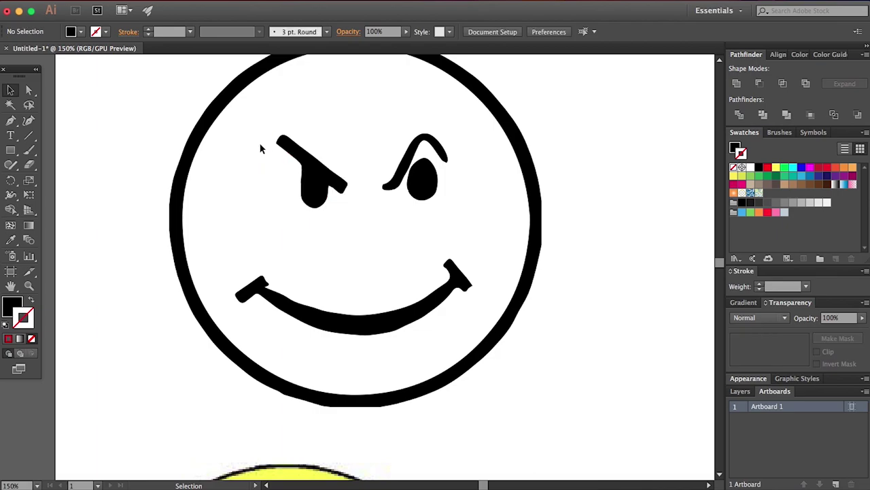
left_click(392, 325)
left_click(367, 244)
left_click(406, 329)
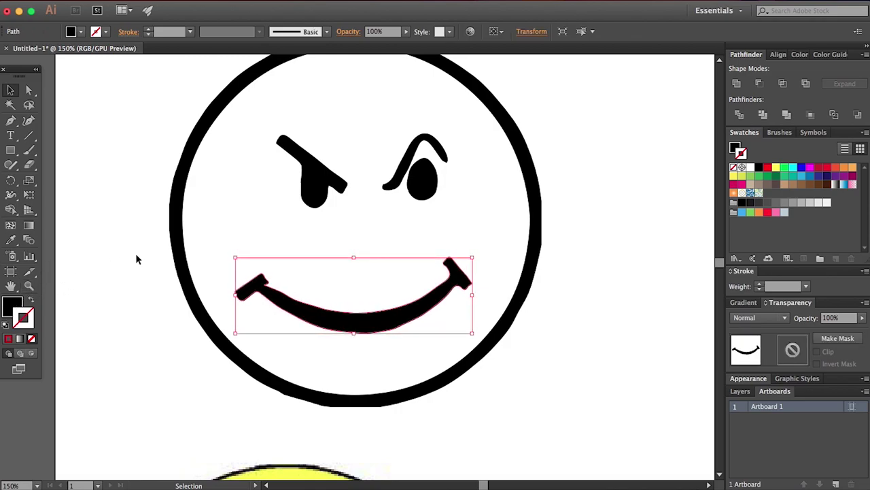
left_click(152, 245)
Zoom in to 400% on the mouth's right end
key("z")
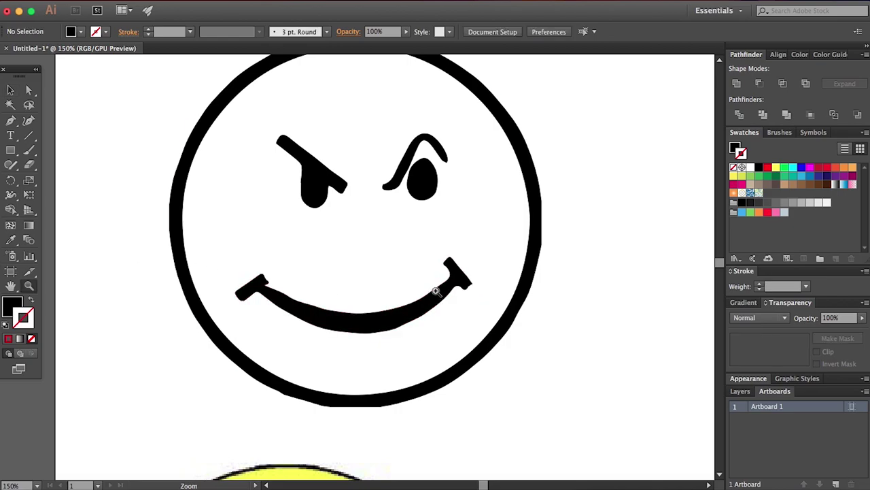
left_click(431, 292)
left_click(282, 297)
left_click(398, 277)
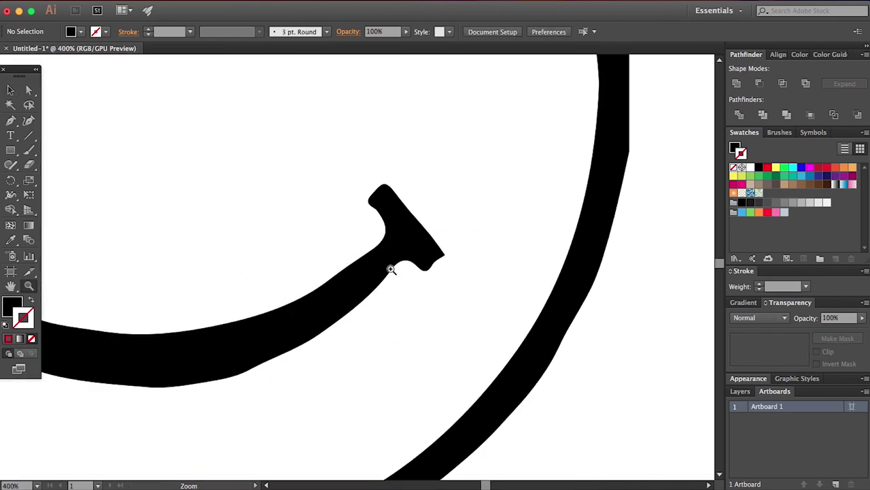
Select the mouth path and take the Smooth Tool from the Shaper flyout
key("v")
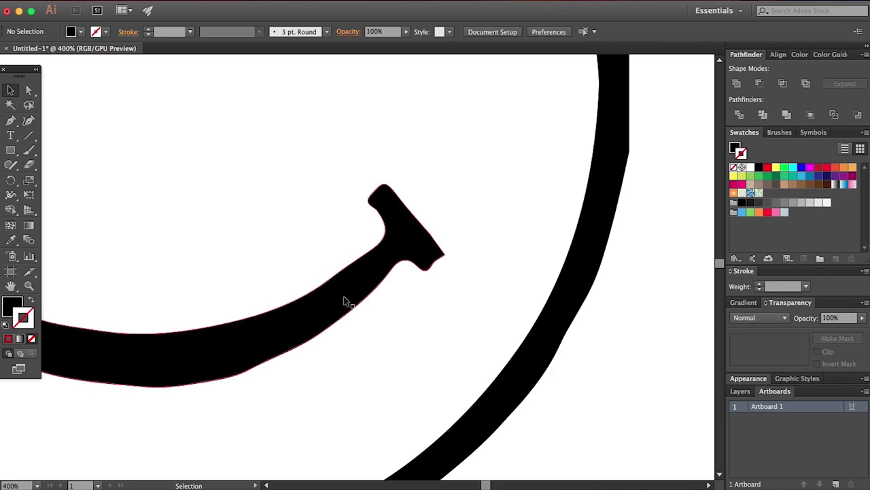
left_click(346, 293)
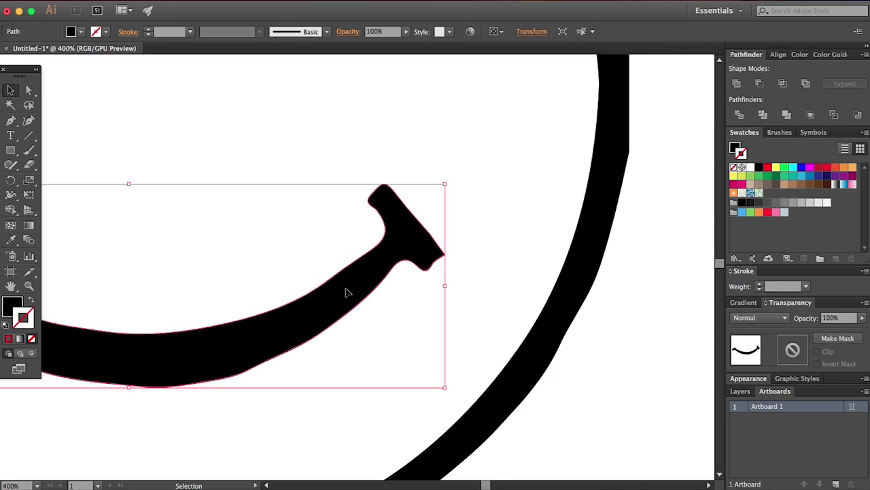
left_click(10, 166)
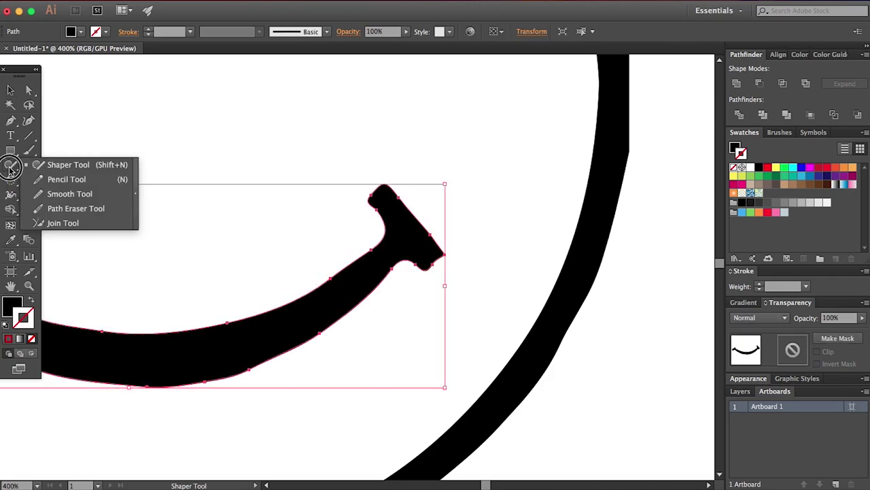
left_click(68, 194)
left_click(340, 291, "super")
left_click(15, 166)
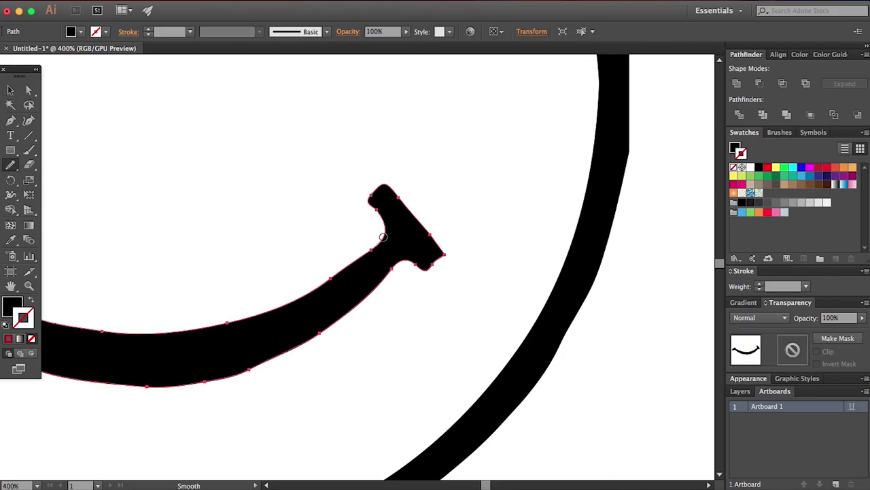
Smooth the mouth's upper and lower edges and its right tip
mouse_move(381, 239)
left_mouse_down()
mouse_move(354, 266)
mouse_move(276, 305)
left_mouse_up()
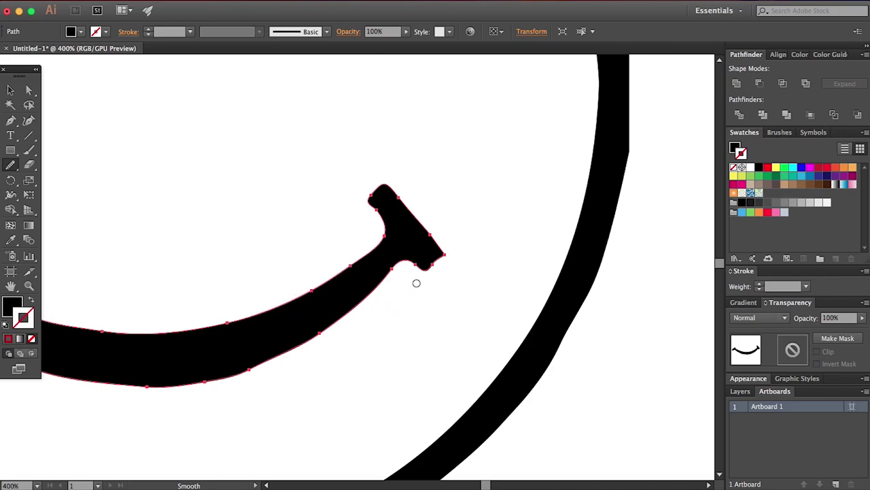
left_click_drag(416, 280, 299, 351)
mouse_move(349, 317)
left_mouse_down()
mouse_move(211, 374)
mouse_move(251, 369)
mouse_move(106, 382)
left_mouse_up()
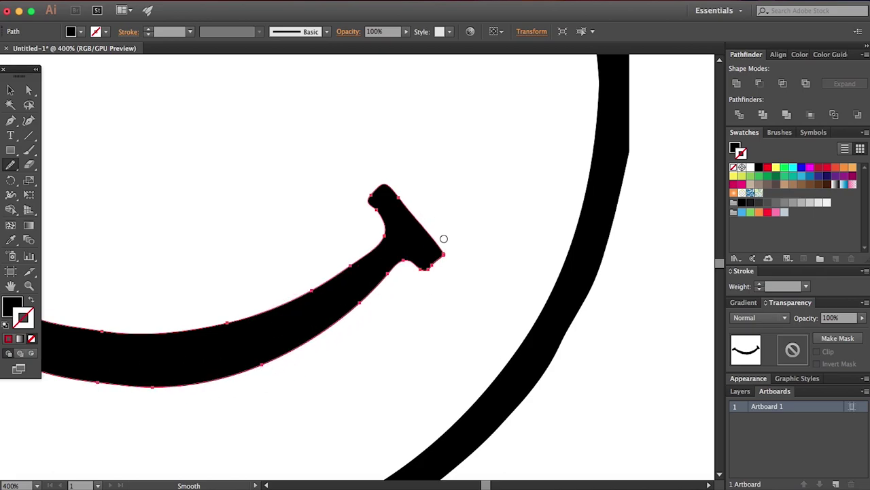
left_click(440, 259)
mouse_move(440, 253)
left_mouse_down()
mouse_move(444, 274)
mouse_move(380, 217)
mouse_move(394, 253)
mouse_move(383, 197)
mouse_move(391, 194)
left_mouse_up()
left_click(440, 258)
Smooth the mouth's left end corner, left arm edges and bottom curve
scroll(172, 213, "left", 5)
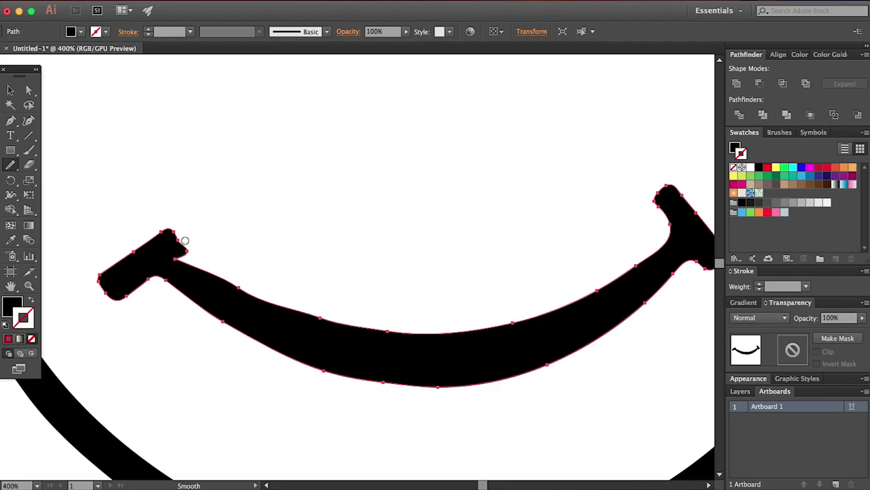
mouse_move(183, 248)
left_mouse_down()
mouse_move(170, 219)
mouse_move(133, 238)
left_mouse_up()
mouse_move(177, 289)
left_mouse_down()
mouse_move(259, 336)
mouse_move(214, 276)
left_mouse_up()
mouse_move(330, 324)
left_mouse_down()
mouse_move(216, 284)
mouse_move(193, 271)
mouse_move(234, 287)
mouse_move(167, 246)
mouse_move(198, 281)
mouse_move(177, 260)
mouse_move(190, 233)
mouse_move(187, 256)
mouse_move(155, 220)
mouse_move(177, 229)
mouse_move(163, 231)
mouse_move(112, 282)
mouse_move(150, 274)
mouse_move(153, 249)
mouse_move(122, 273)
mouse_move(159, 278)
mouse_move(148, 242)
mouse_move(110, 271)
mouse_move(160, 273)
left_mouse_up()
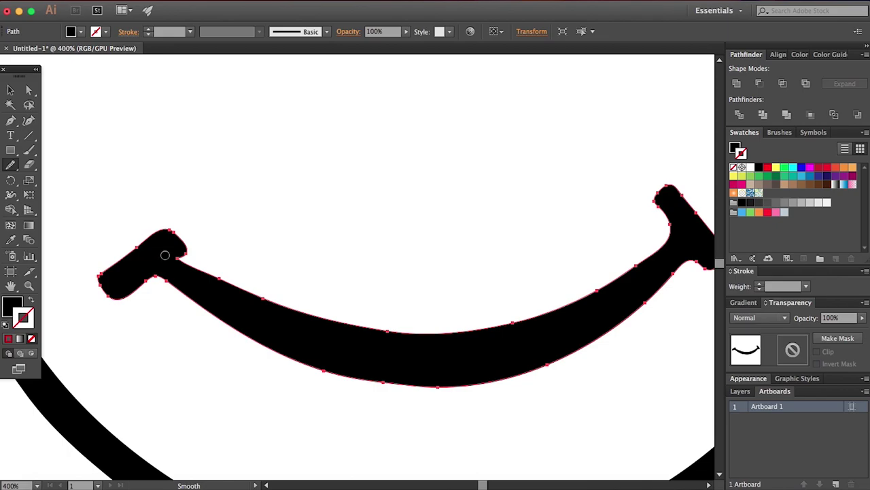
mouse_move(232, 336)
left_mouse_down()
mouse_move(437, 384)
mouse_move(548, 366)
mouse_move(564, 349)
left_mouse_up()
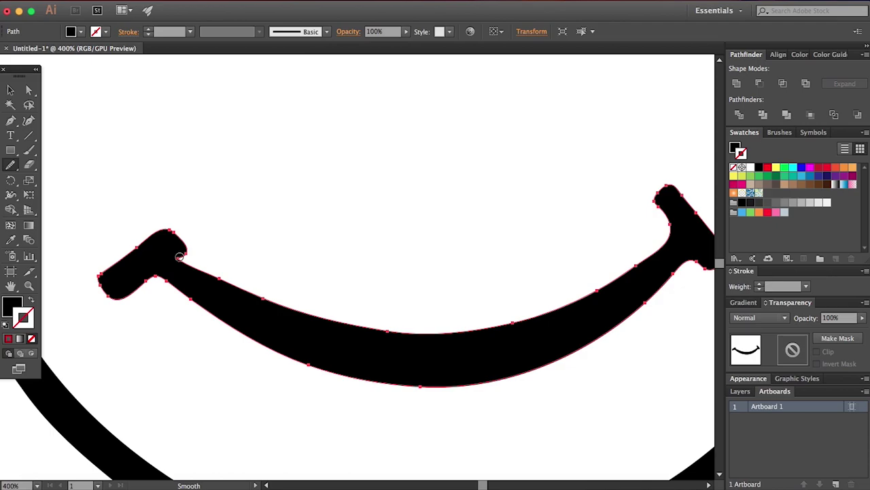
Deselect all and zoom out to view the whole smiley
key("super+shift+a")
key("z")
left_click(350, 286, "alt")
left_click(355, 267, "alt")
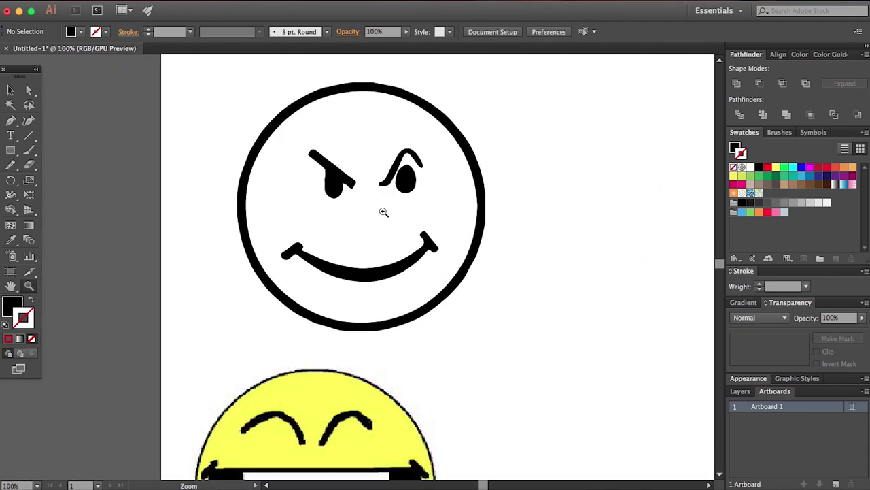
Smooth the outer circle's bottom and right edge with the Smooth Tool
left_click(385, 315)
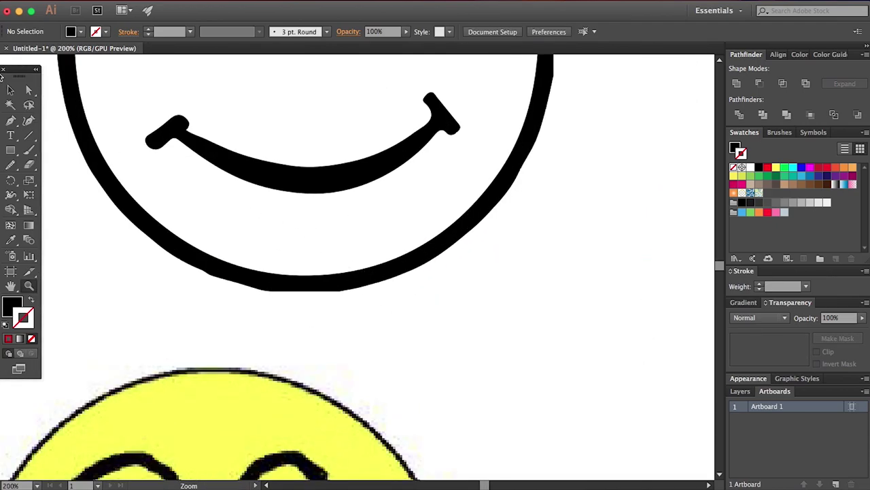
left_click(10, 89)
left_click(405, 269)
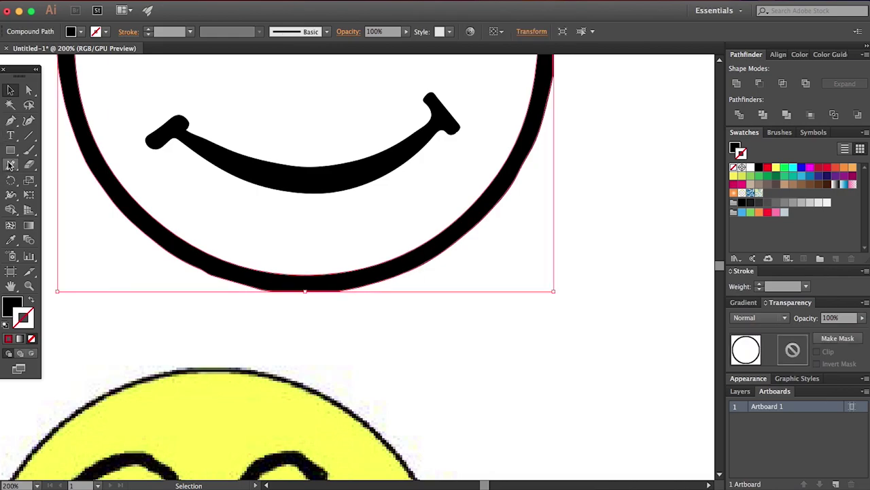
left_click(10, 164)
mouse_move(400, 273)
left_mouse_down()
mouse_move(271, 288)
mouse_move(379, 283)
mouse_move(536, 175)
mouse_move(544, 100)
left_mouse_up()
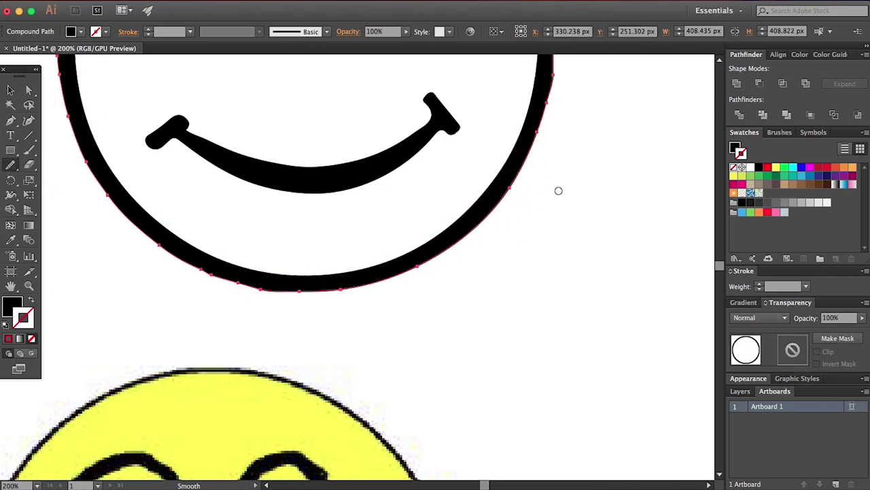
Scroll up and zoom out to view the whole face
scroll(559, 188, "up", 5)
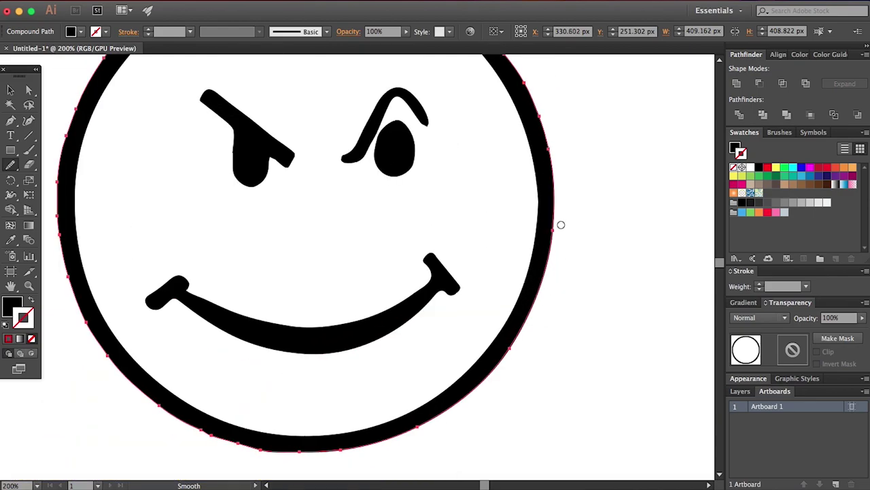
scroll(562, 230, "up", 3)
scroll(548, 245, "up", 3)
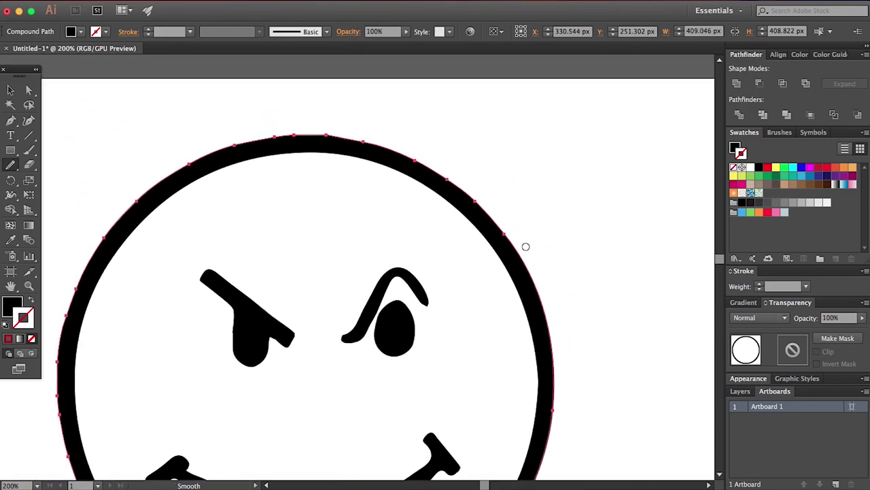
key("z")
left_click(334, 242, "alt")
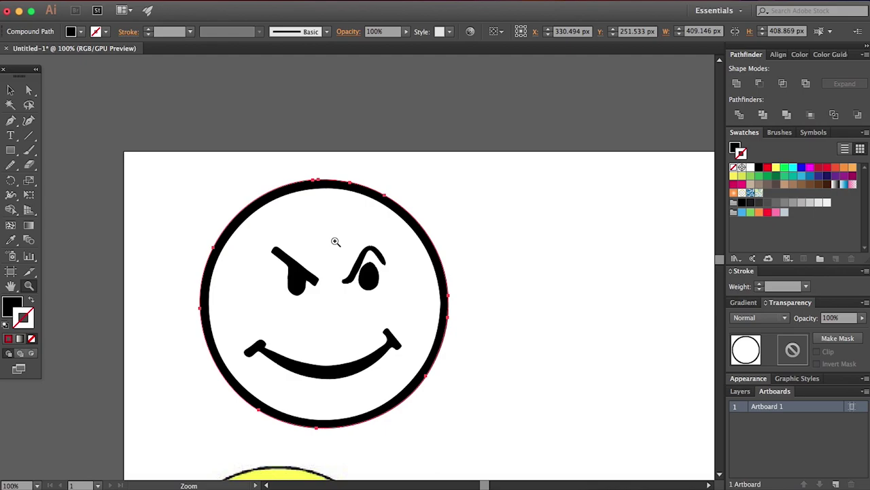
Zoom to 400% on the eyes and smooth all edges of the left eye
left_click(327, 275)
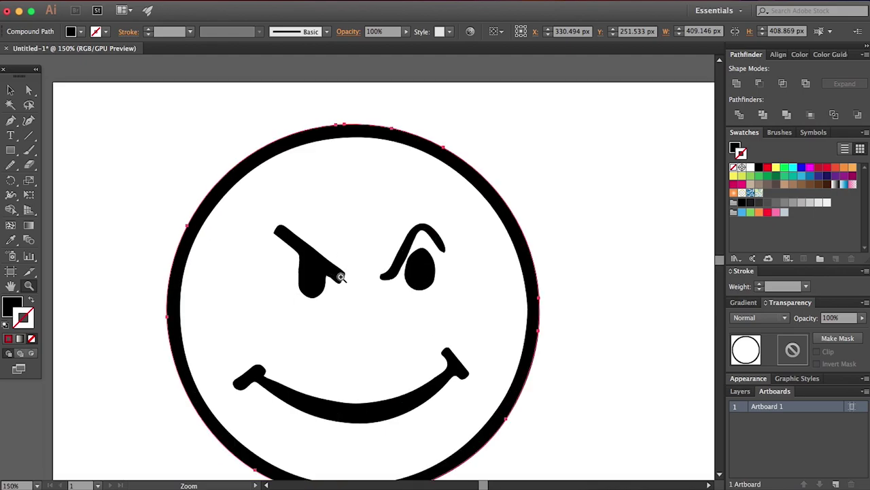
left_click(363, 276)
left_click(365, 272)
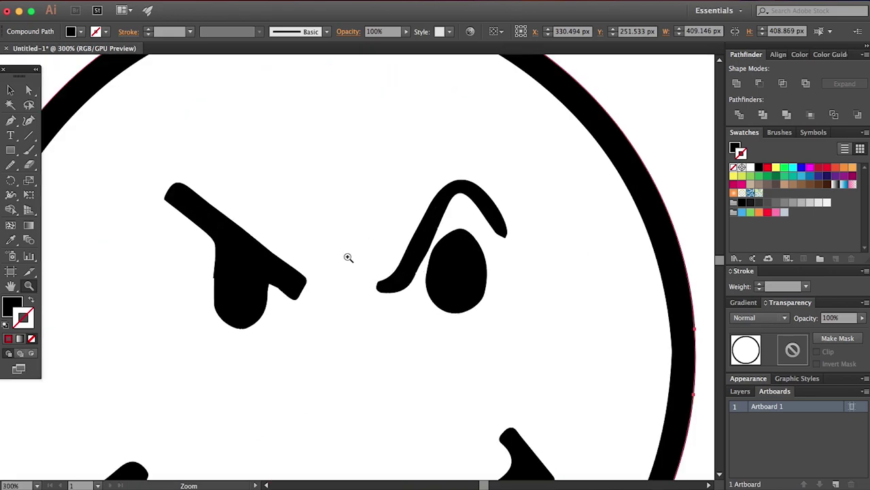
left_click(348, 258)
left_click(10, 91)
left_click(235, 315)
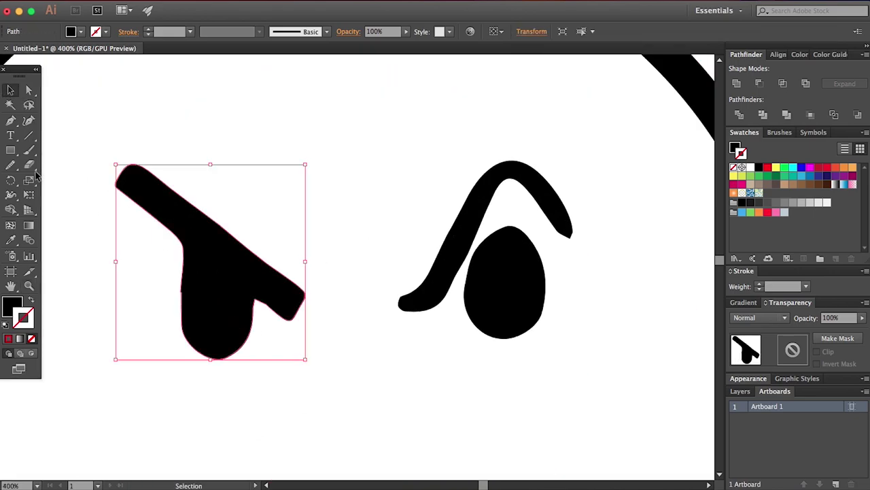
left_click(10, 164)
mouse_move(185, 284)
left_mouse_down()
mouse_move(191, 330)
mouse_move(181, 259)
left_mouse_up()
left_click_drag(253, 302, 263, 320)
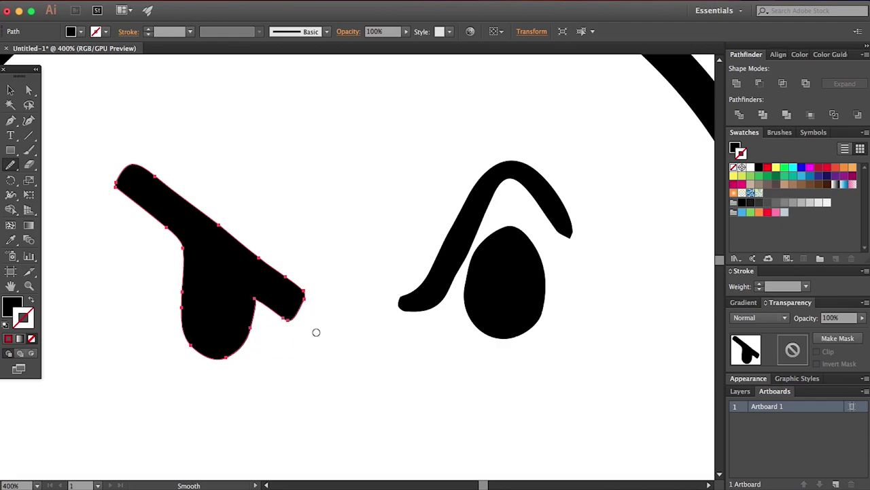
mouse_move(306, 299)
left_mouse_down()
mouse_move(263, 245)
mouse_move(129, 160)
left_mouse_up()
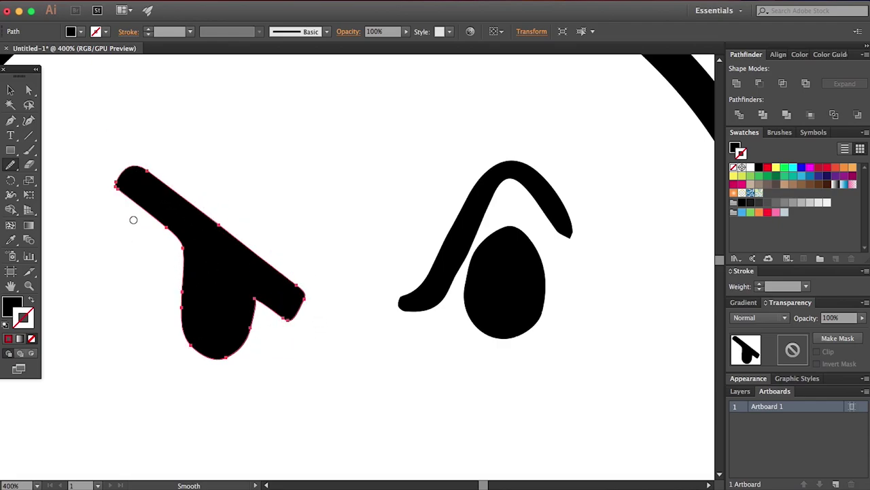
left_click_drag(168, 242, 178, 245)
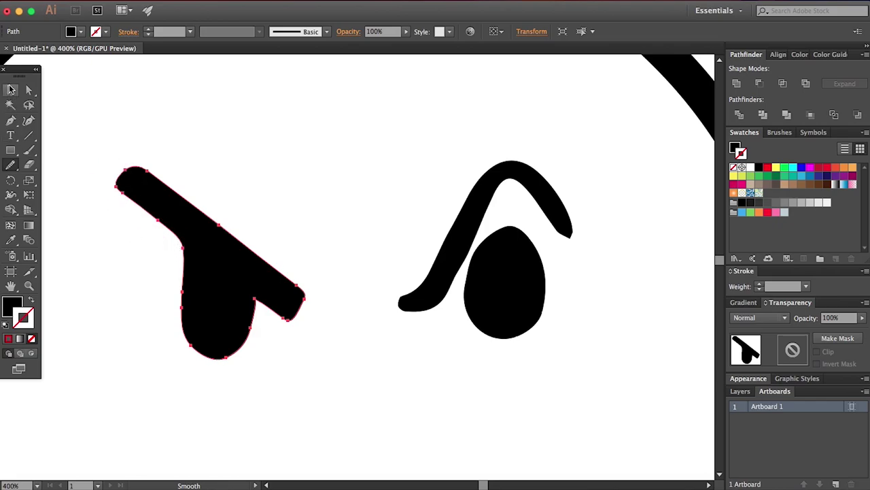
Smooth the right eyebrow curve's lower-left stretch and right arm
left_click(10, 90)
left_click(468, 223)
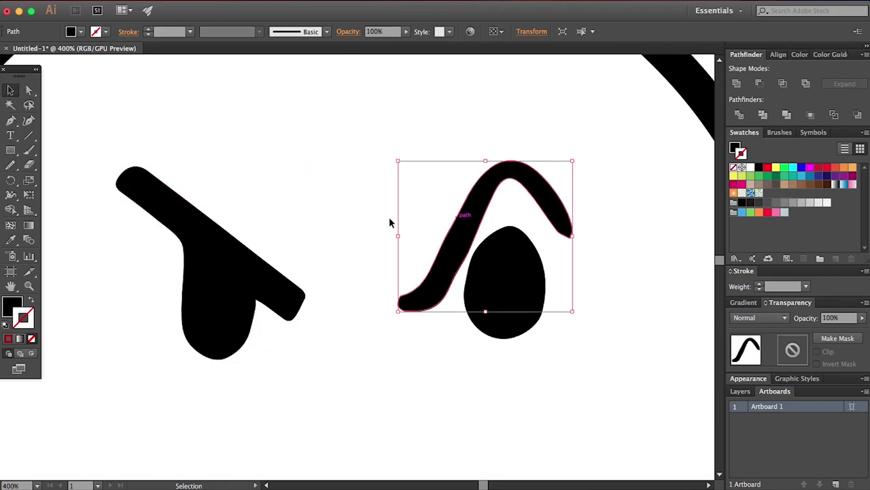
left_click(10, 165)
left_click_drag(473, 238, 447, 307)
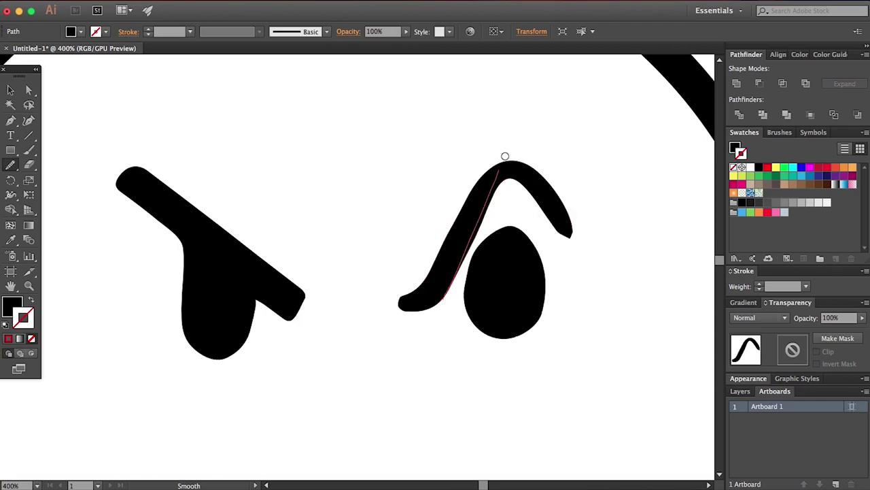
mouse_move(515, 175)
left_mouse_down()
mouse_move(579, 239)
mouse_move(521, 166)
mouse_move(483, 187)
mouse_move(419, 282)
left_mouse_up()
Smooth the egg-shaped right pupil's outline all around
left_click(10, 89)
left_click(501, 282)
left_click(11, 164)
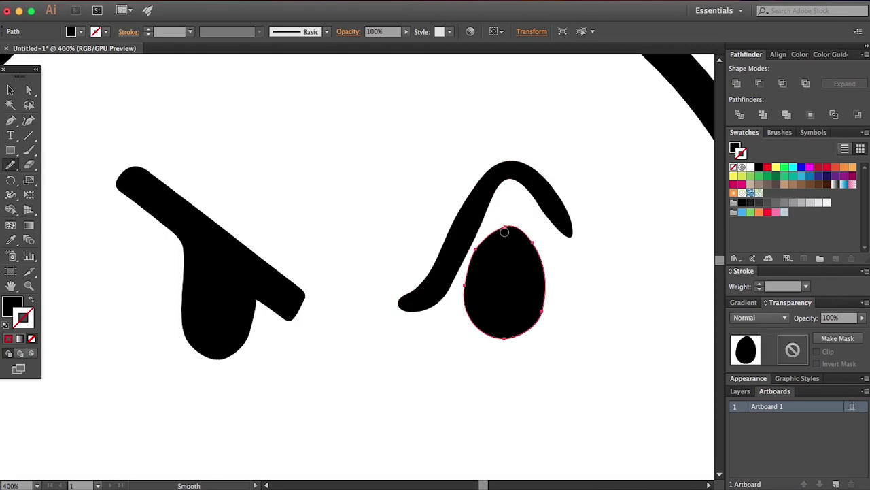
mouse_move(505, 231)
left_mouse_down()
mouse_move(497, 272)
mouse_move(546, 334)
mouse_move(535, 254)
mouse_move(506, 333)
left_mouse_up()
Deselect everything and zoom out to 100%
left_click(10, 89)
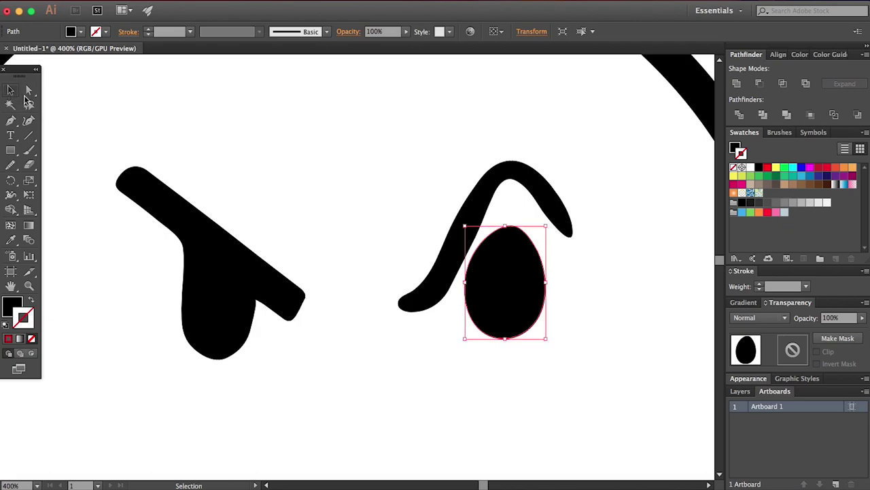
key("ctrl+shift+a")
key("z")
left_click(298, 307, "alt")
Select all parts of the smiley and convert them into a Live Paint group
left_click(474, 334, "alt")
left_click(325, 262, "alt")
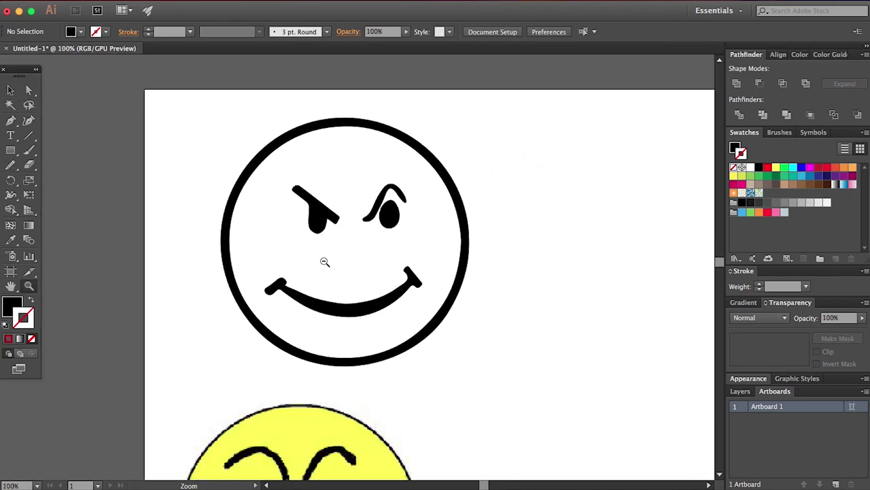
left_click(340, 262, "alt")
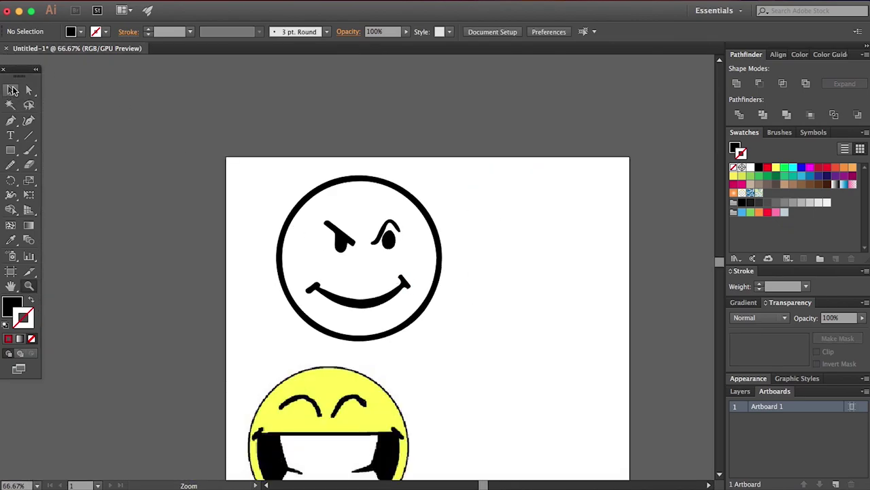
left_click(12, 89)
left_click(397, 190)
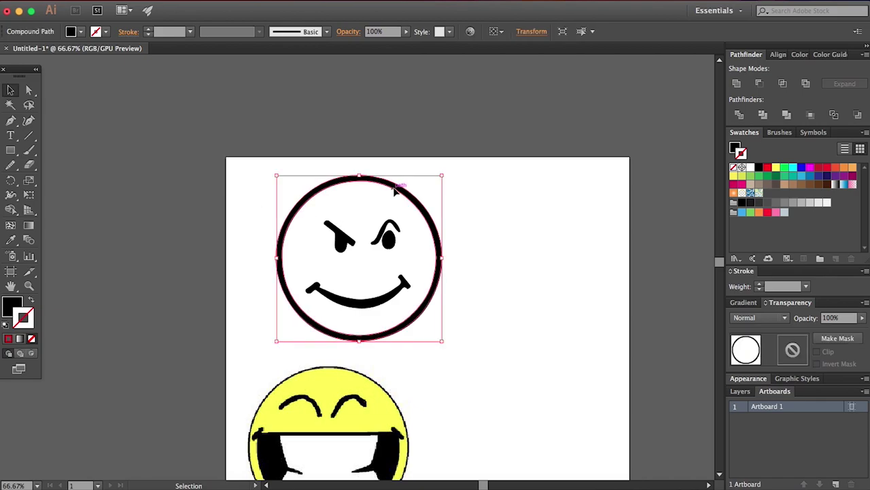
left_click_drag(476, 144, 256, 347)
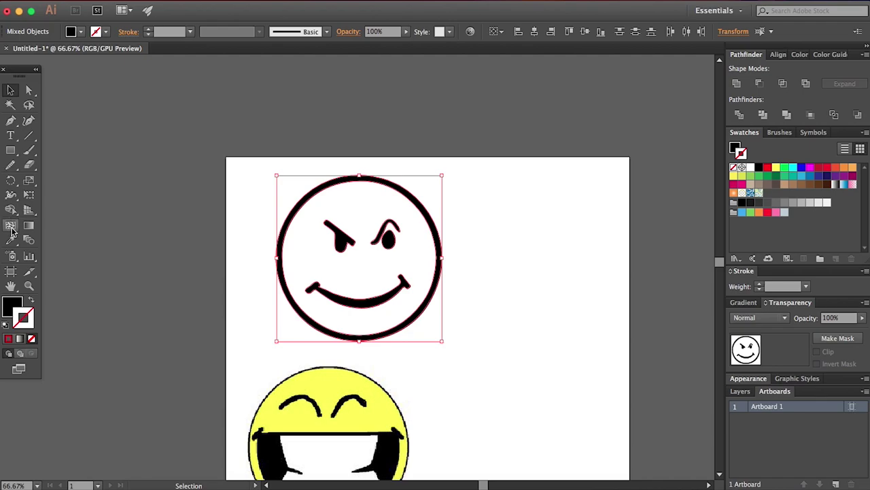
left_click(13, 215)
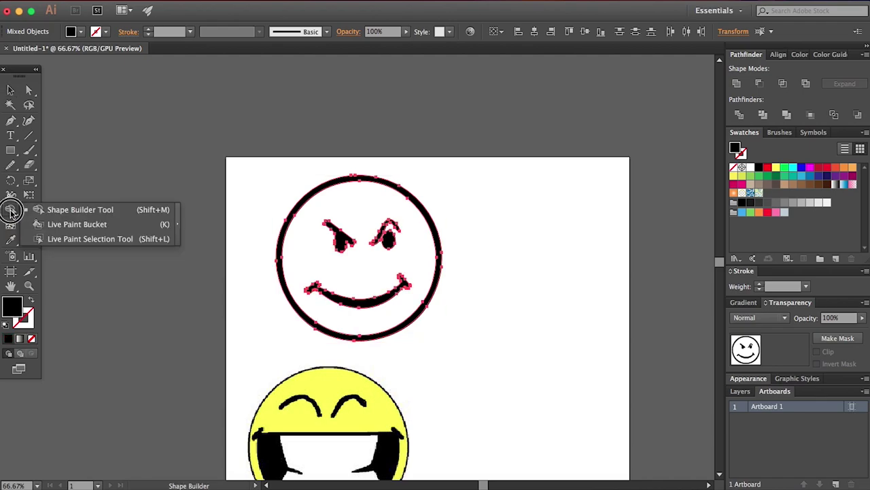
left_click(68, 231)
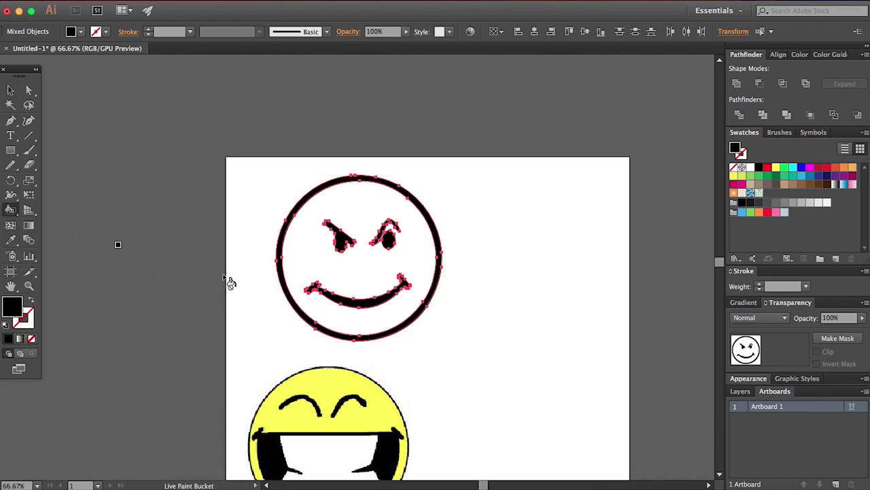
left_click(368, 206)
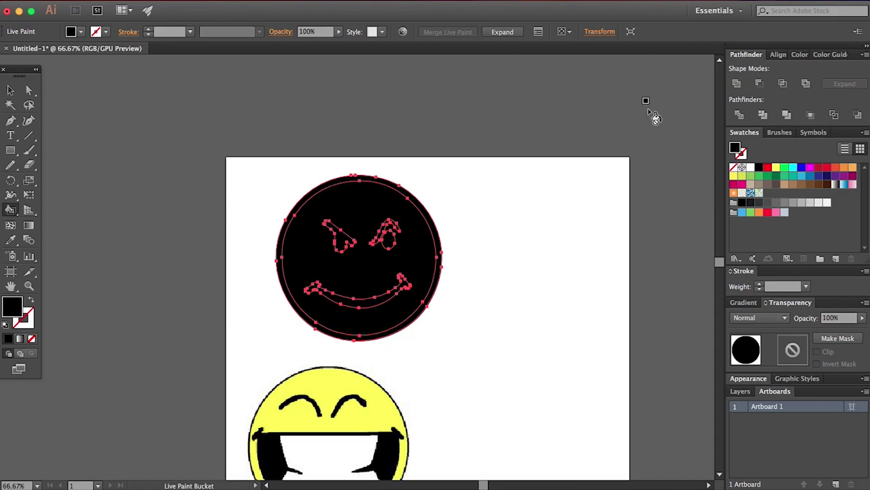
Fill the smiley's face region yellow with the Live Paint Bucket and clear the selection
left_click(767, 169)
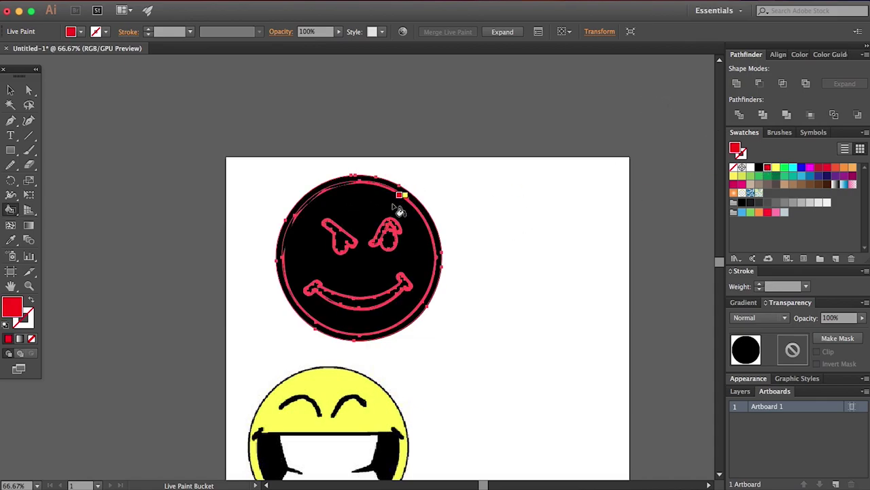
left_click(393, 198)
left_click(776, 168)
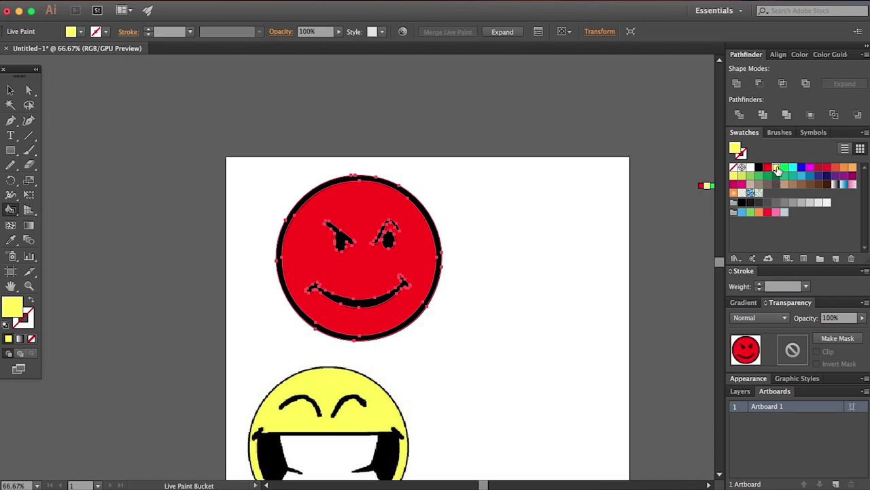
left_click(329, 213)
left_click(11, 91)
left_click(532, 124)
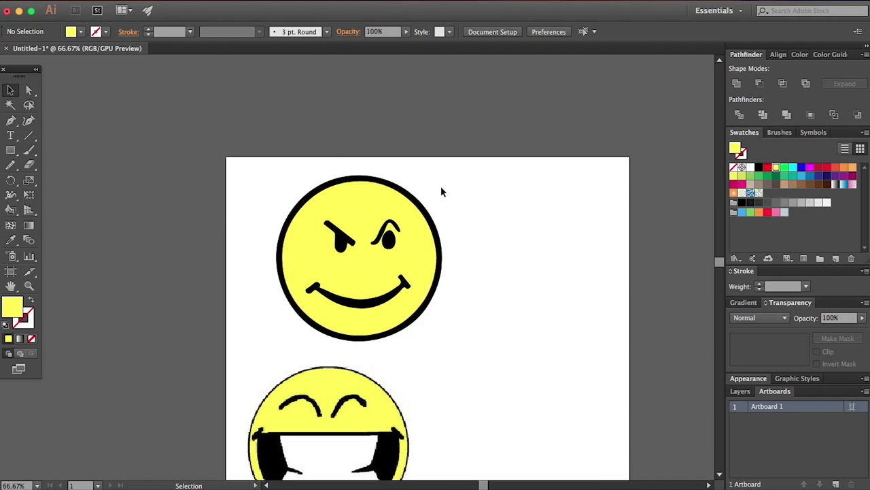
Move the yellow smiley beside the white one, then enlarge the white smiley and undo it
mouse_move(435, 218)
left_mouse_down()
mouse_move(379, 252)
mouse_move(434, 232)
left_mouse_up()
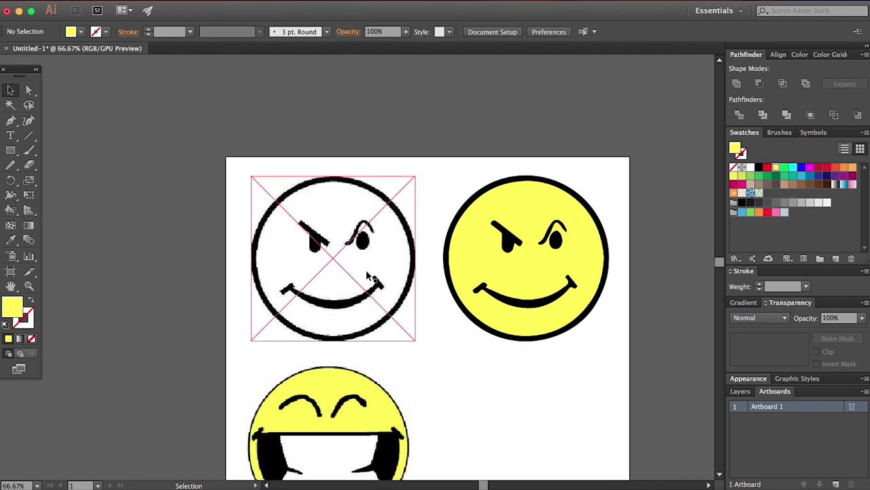
left_click(252, 178)
left_click_drag(252, 178, 102, 88)
key("super+z")
left_click(437, 139)
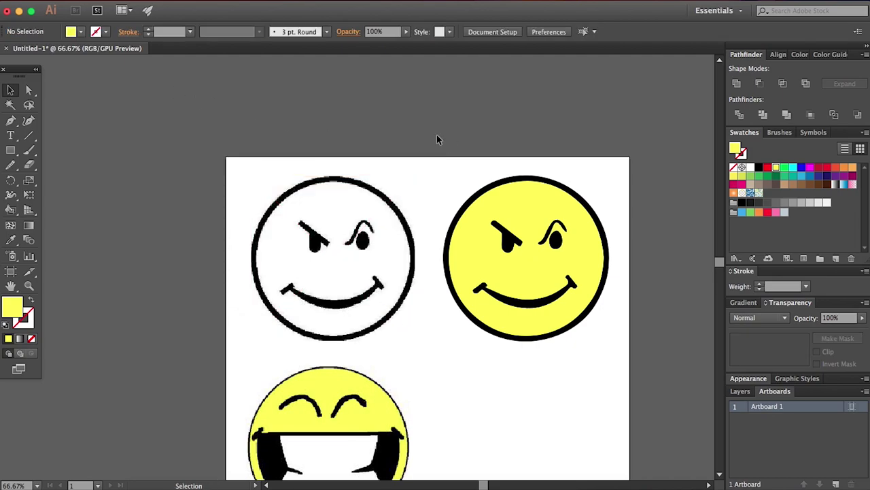
Enlarge the yellow smiley by a corner handle, then undo to restore its original size
left_click(574, 247)
mouse_move(608, 173)
left_mouse_down()
mouse_move(631, 155)
mouse_move(633, 107)
mouse_move(535, 97)
left_mouse_up()
scroll(633, 107, "right", 5)
left_click(529, 151)
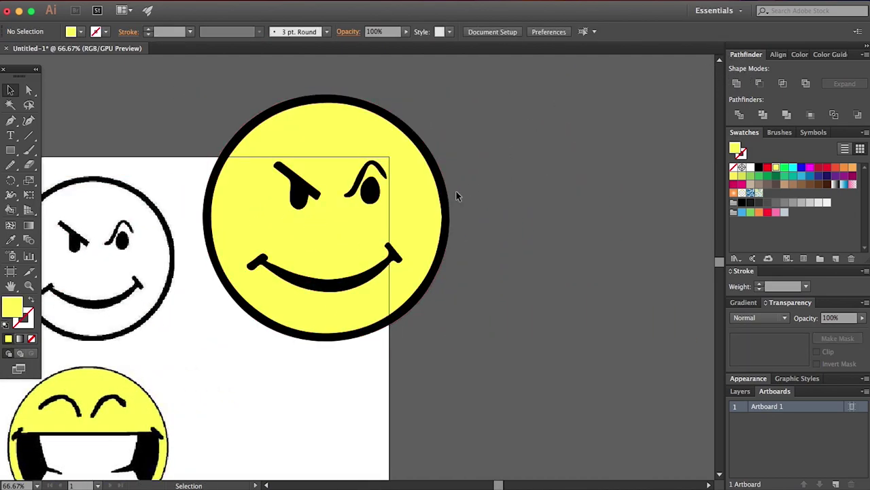
key("super+z")
scroll(393, 313, "down", 3)
scroll(392, 314, "left", 3)
left_click(393, 313)
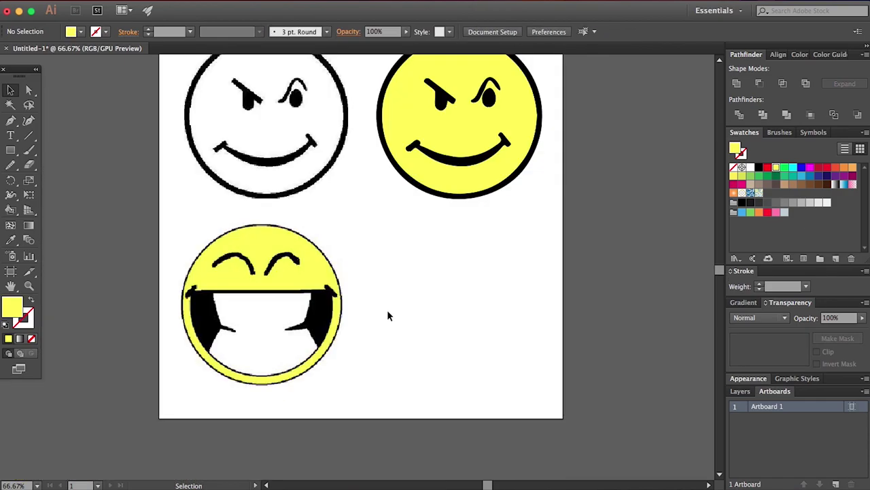
Image Trace the laughing smiley into black-and-white art and zoom in to inspect it
left_click(306, 292)
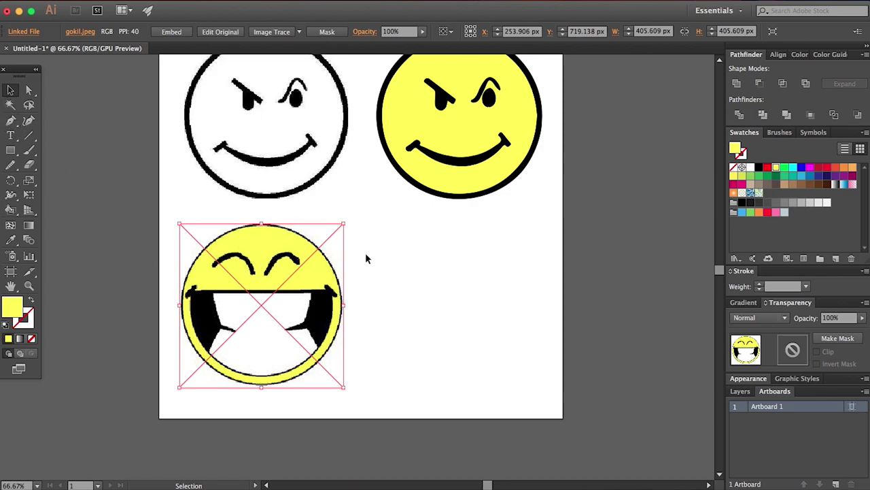
right_click(264, 231)
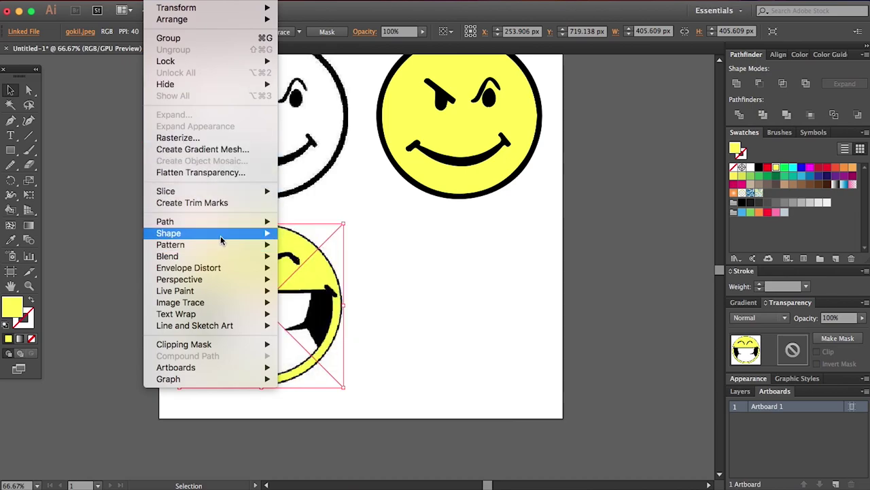
mouse_move(225, 293)
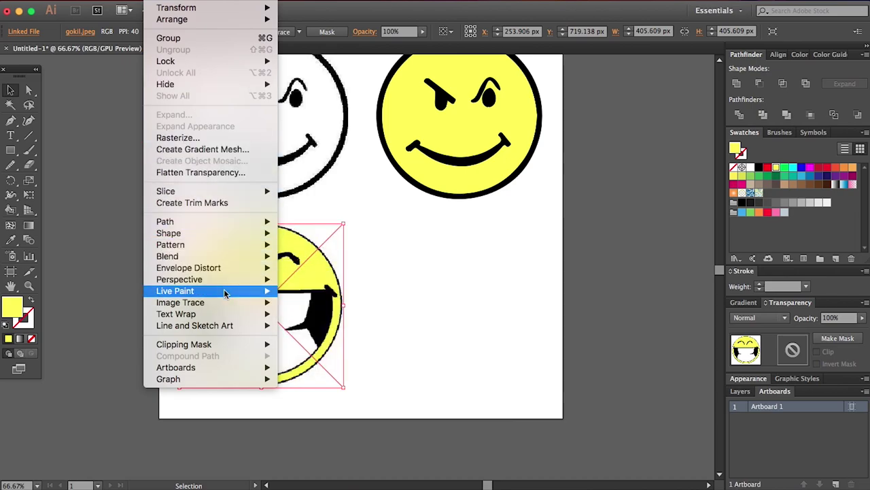
left_click(302, 302)
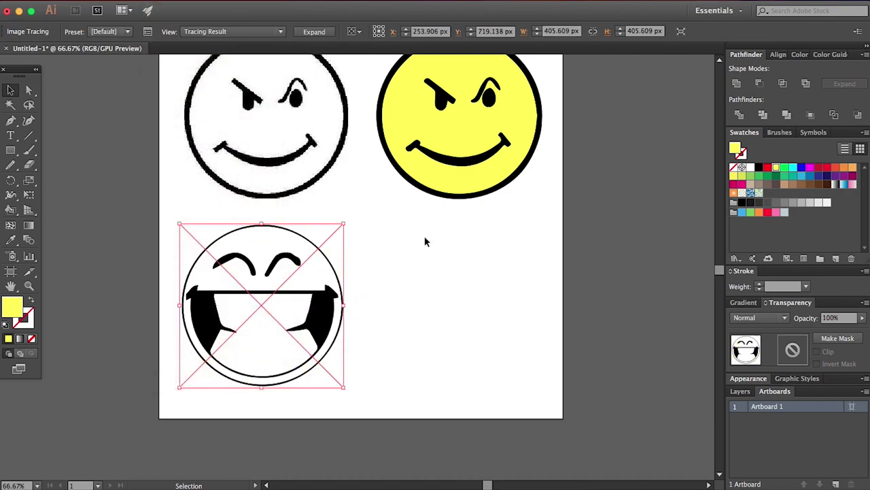
left_click(397, 258)
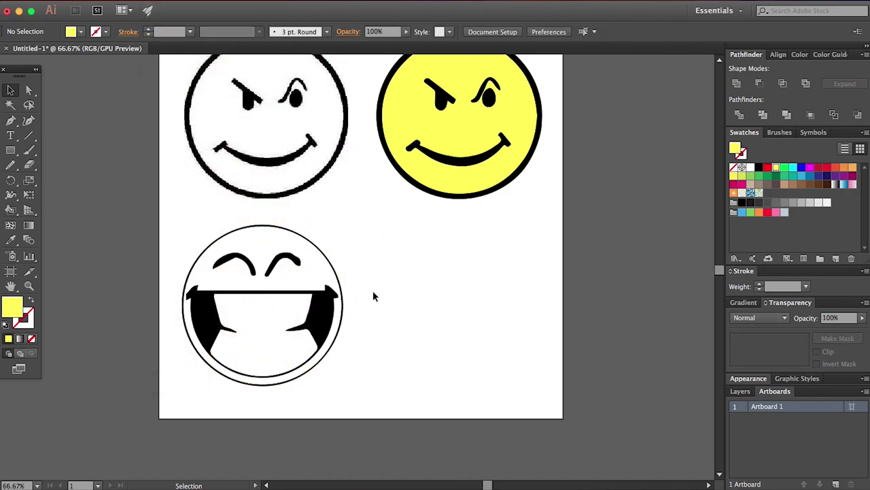
key("z")
left_click(319, 290)
left_click(292, 288)
left_click(283, 259)
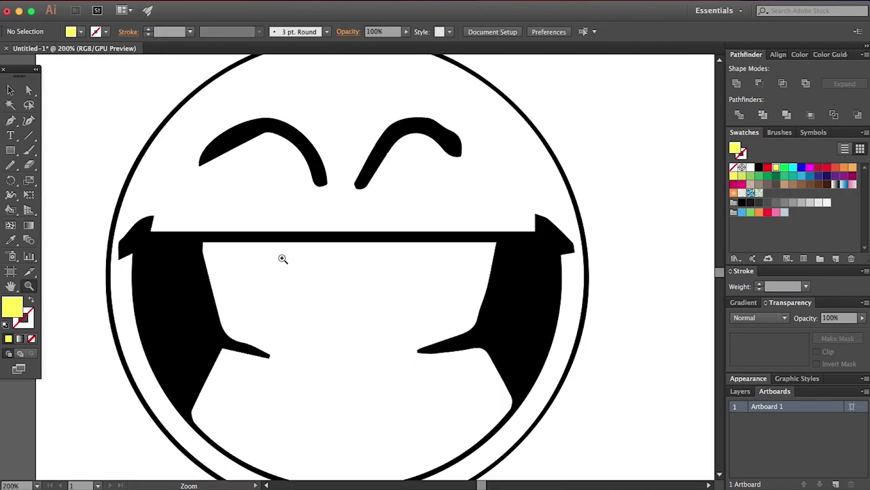
left_click(355, 260, "alt")
left_click(355, 265, "alt")
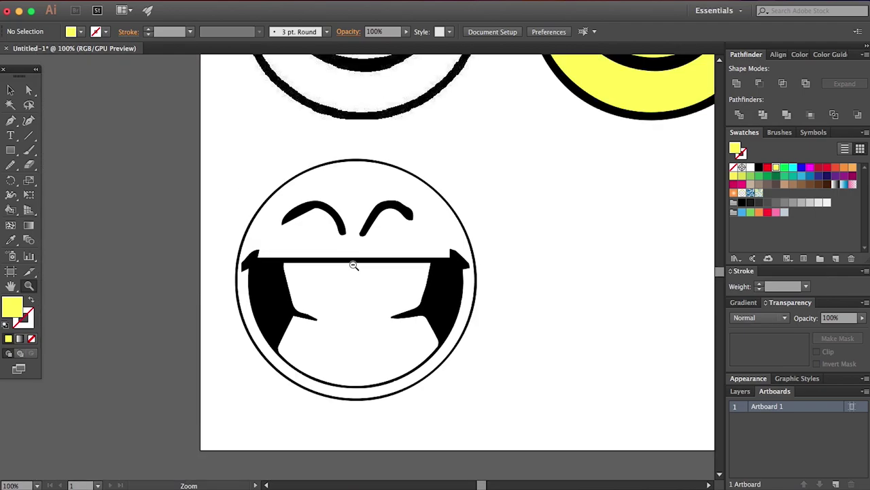
Expand the traced smiley into editable vector paths with Object > Expand
left_click(11, 90)
left_click(295, 171)
left_click(163, 0)
left_click(184, 115)
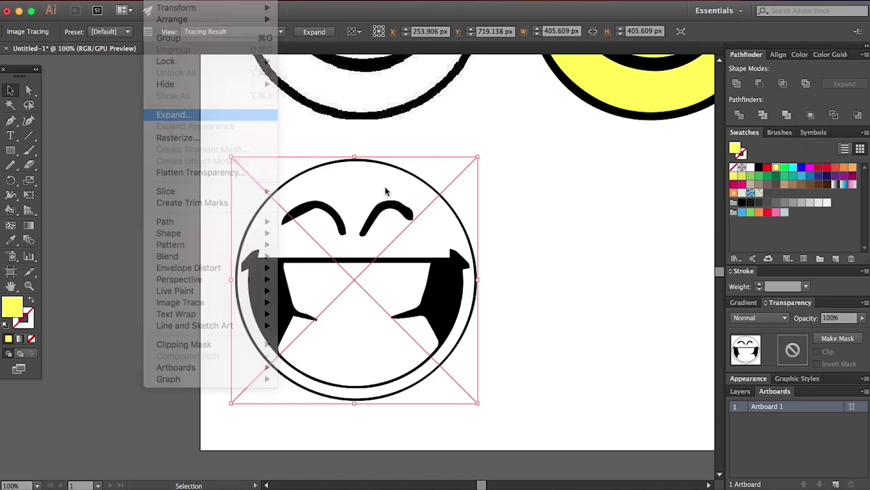
left_click(468, 320)
left_click(549, 266)
key("z")
left_click(383, 262)
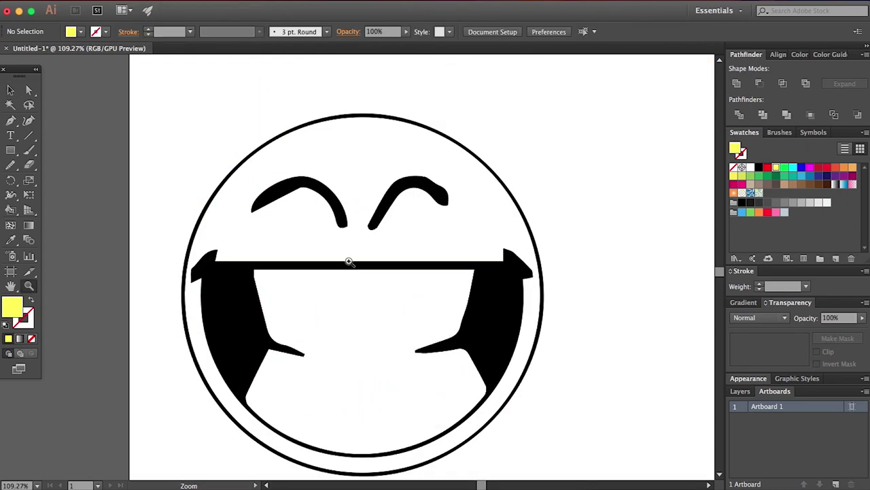
left_click(348, 259)
Select the traced face group and smooth the left eyebrow's outline with the Smooth tool
key("v")
left_click(239, 166)
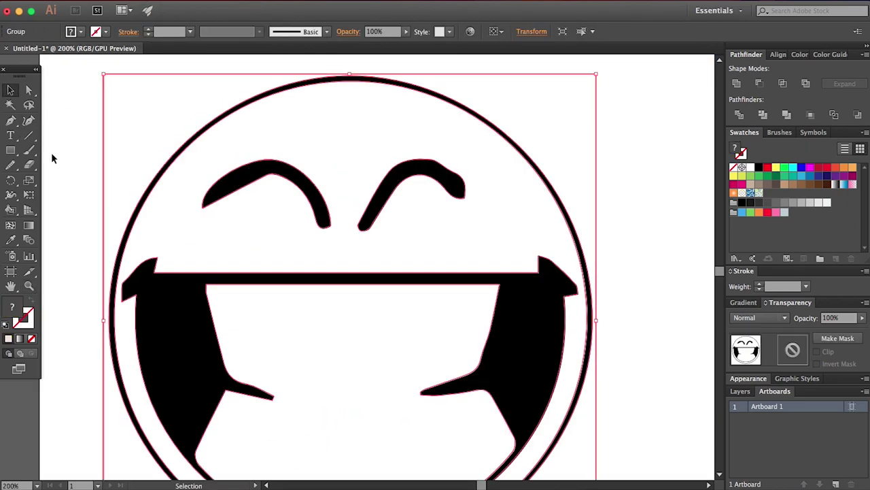
left_click(11, 164)
left_click_drag(270, 177, 218, 199)
left_click(295, 181, "ctrl")
left_click_drag(295, 181, 336, 227)
mouse_move(261, 166)
left_mouse_down()
mouse_move(195, 202)
mouse_move(264, 175)
mouse_move(231, 185)
left_mouse_up()
Reselect the smiley group and smooth the right eyebrow's outline
left_click(10, 91)
left_click(382, 178)
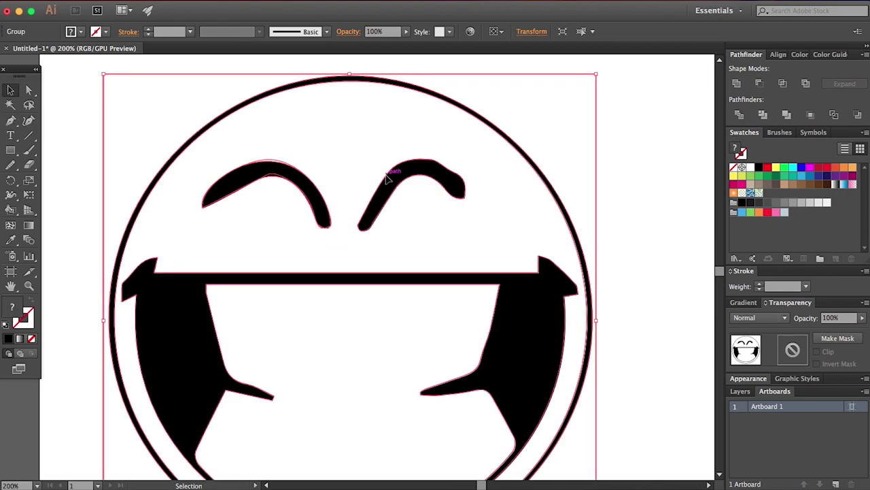
left_click(10, 165)
left_click(393, 191, "super")
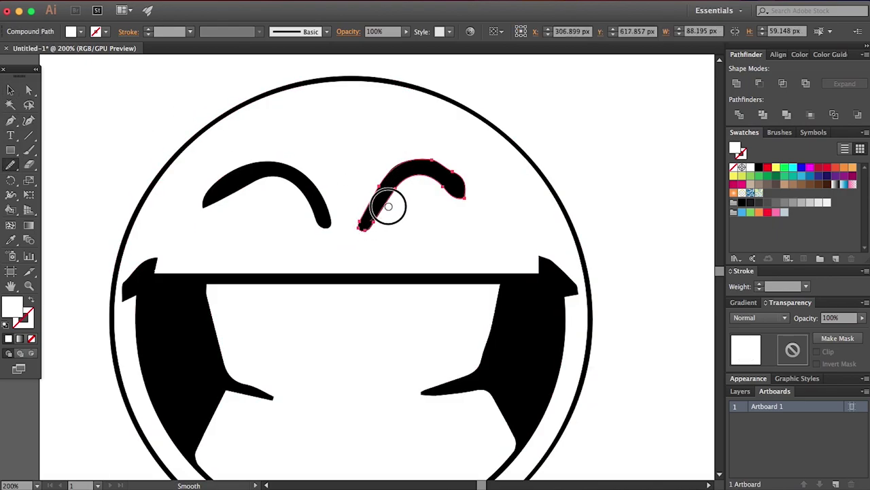
mouse_move(432, 165)
left_mouse_down()
mouse_move(470, 191)
mouse_move(422, 171)
mouse_move(463, 206)
left_mouse_up()
mouse_move(358, 187)
left_mouse_down()
mouse_move(435, 179)
mouse_move(391, 208)
mouse_move(476, 188)
mouse_move(436, 156)
mouse_move(455, 181)
mouse_move(385, 167)
mouse_move(356, 225)
left_mouse_up()
Select all the artwork, clear the selection, and zoom out to the whole artboard
left_click(10, 89)
key("super+a")
left_click(630, 142)
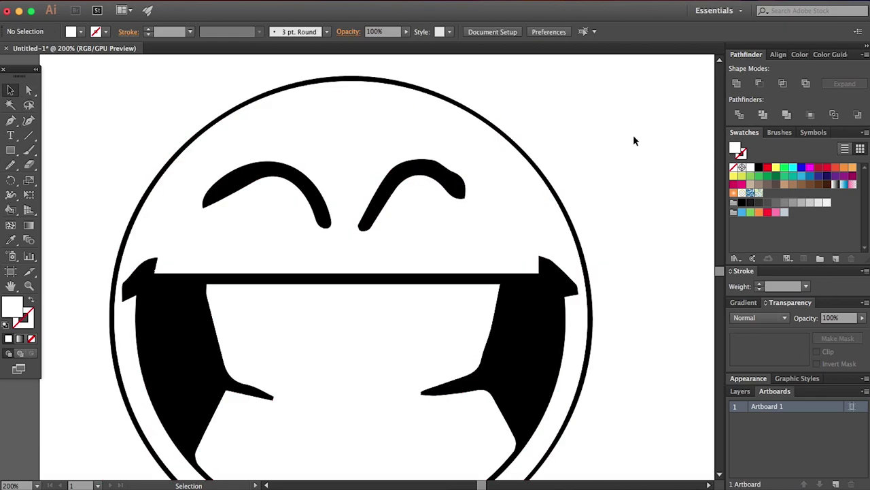
key("z")
key("v")
key("super+a")
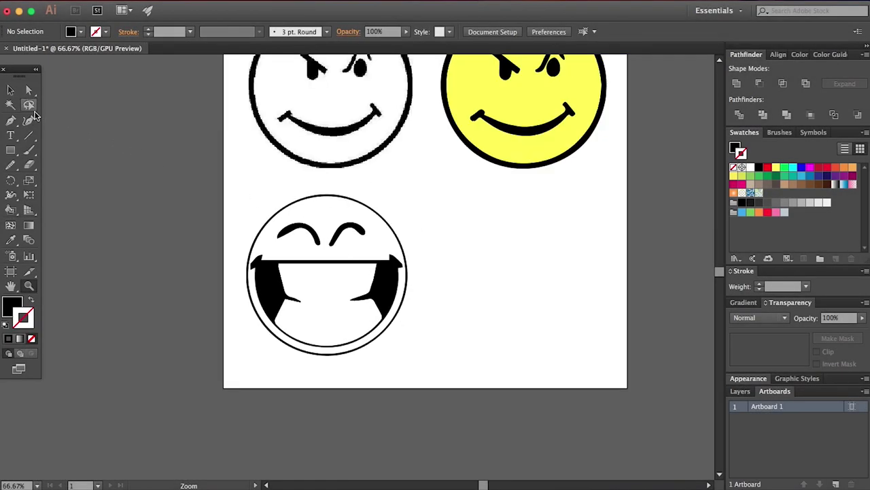
Fill the laughing face yellow with the Live Paint Bucket and the yellow swatch
left_click(10, 89)
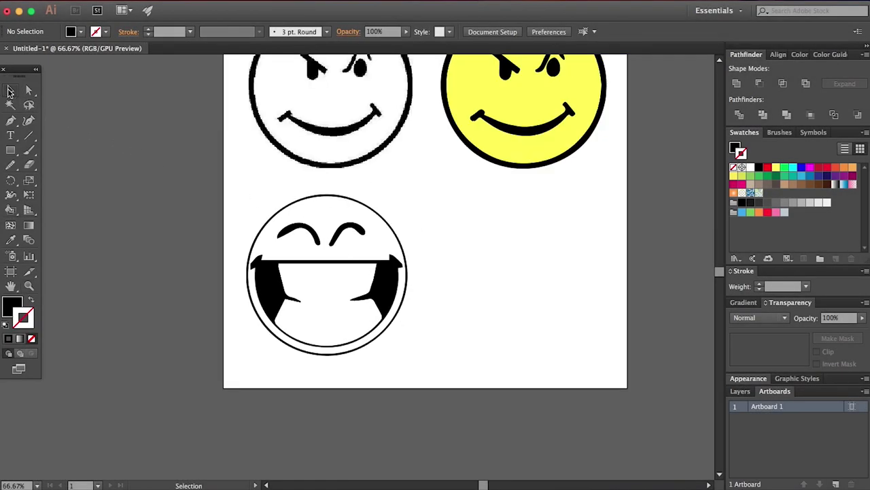
left_click(309, 223)
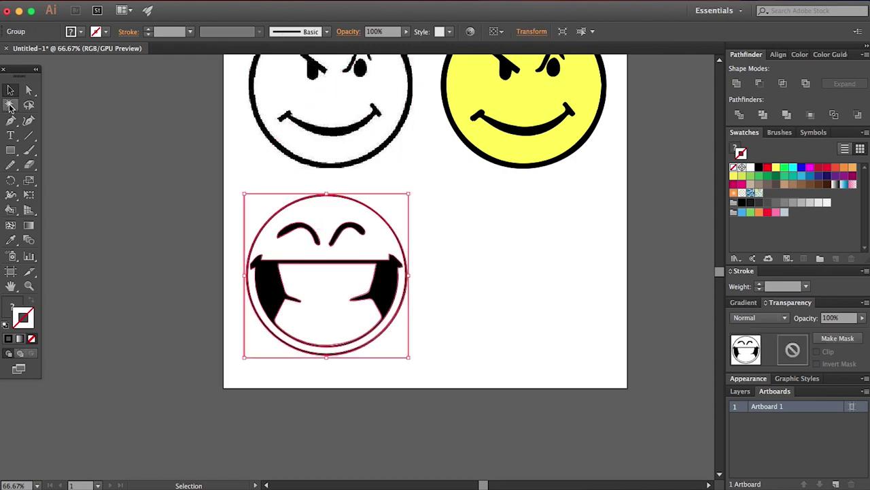
left_click(10, 210)
left_click(360, 253)
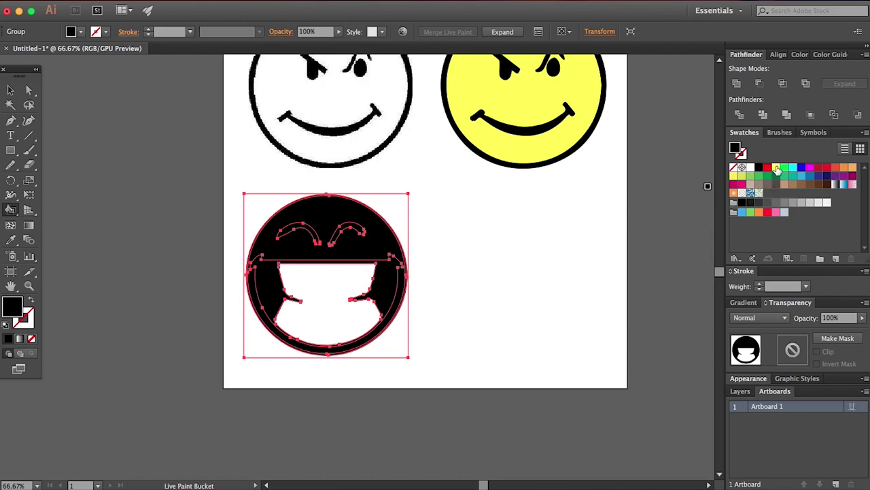
left_click(778, 168)
left_click(327, 244)
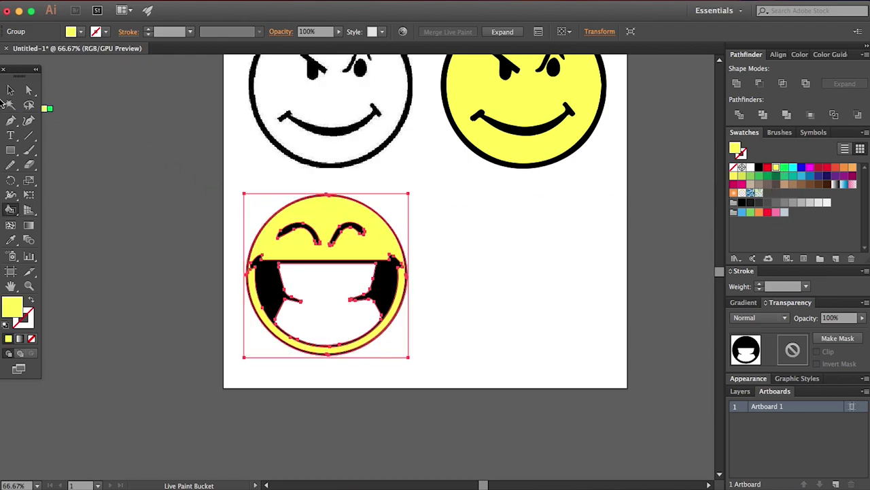
Move the yellow laughing face to the right of the original laughing image
left_click(10, 90)
left_click(496, 244)
left_click_drag(369, 242, 567, 246)
left_click(670, 210)
scroll(663, 208, "up", 2)
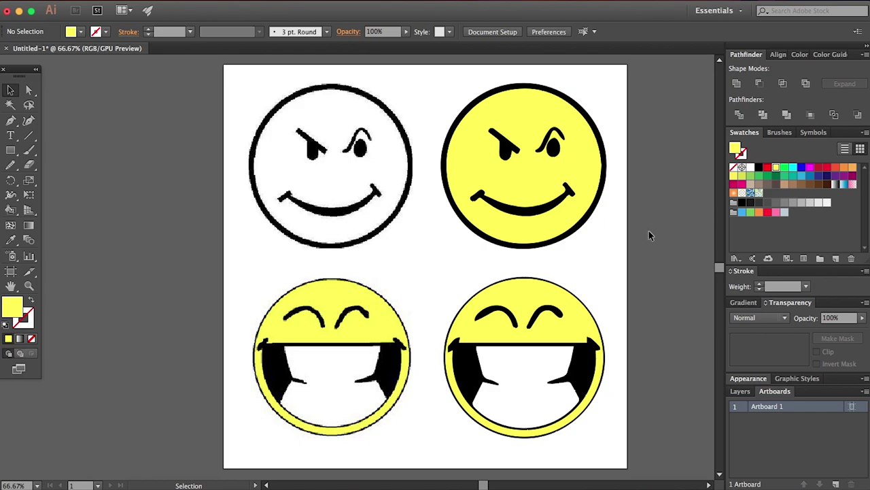
Add Artboard 2, copy the grinning smiley onto it, and enlarge it to fill the artboard
left_click(835, 485)
key("z")
left_click(591, 274, "alt")
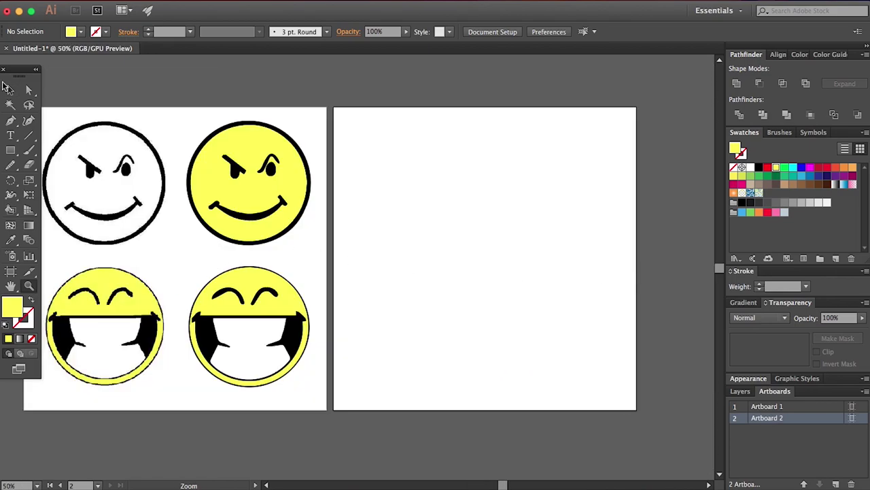
left_click(11, 89)
left_click_drag(126, 328, 489, 238)
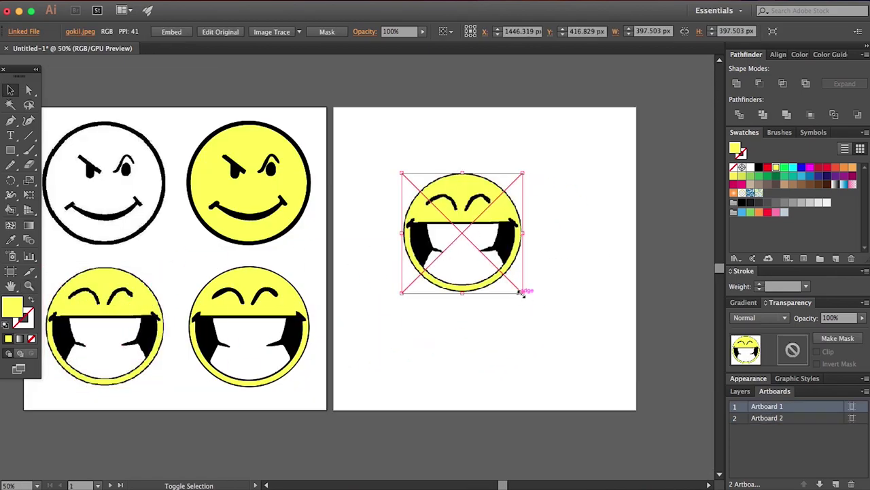
left_click_drag(522, 293, 604, 388)
Cut the smiley and Paste in Place onto the Background layer, lock Background, then target Art
left_click(740, 392)
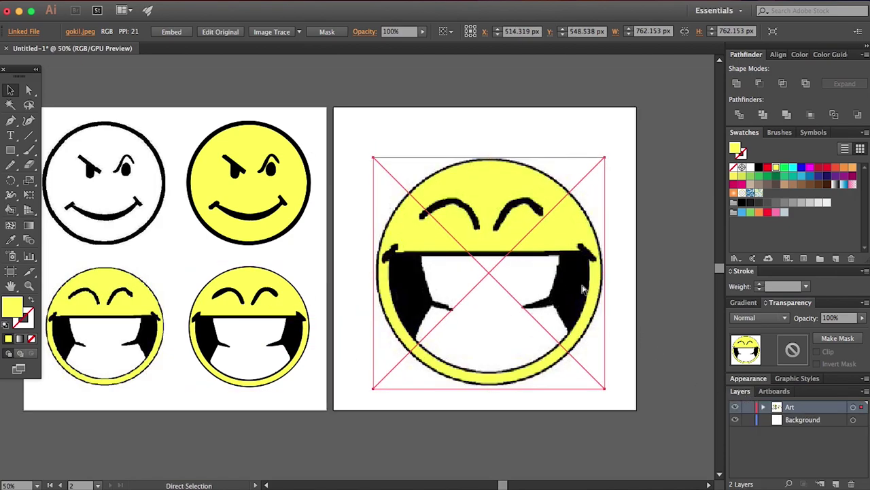
key("Delete")
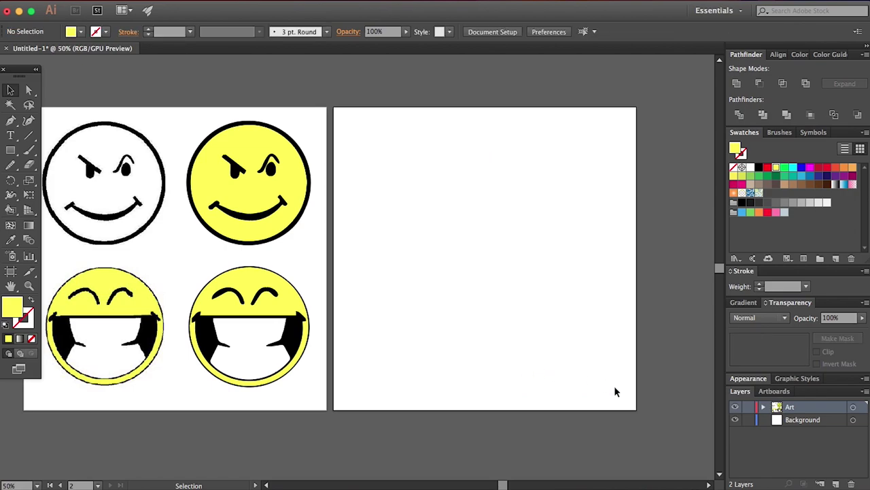
left_click(789, 423)
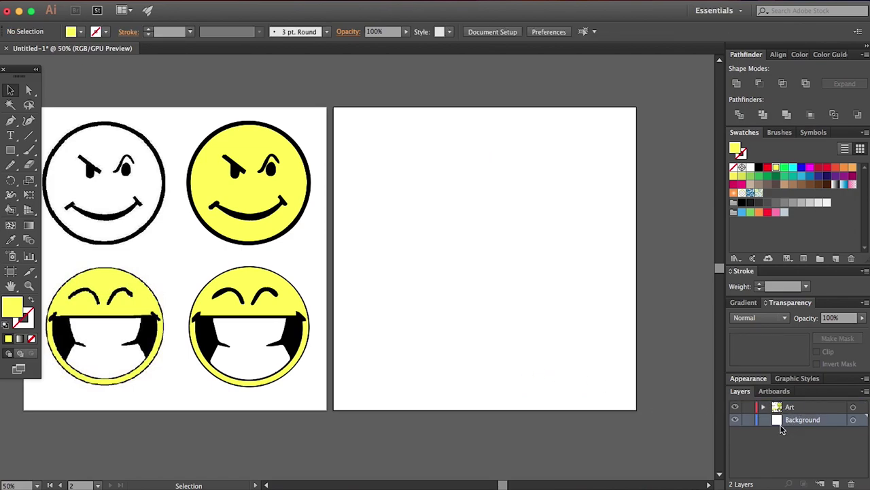
key("super+f")
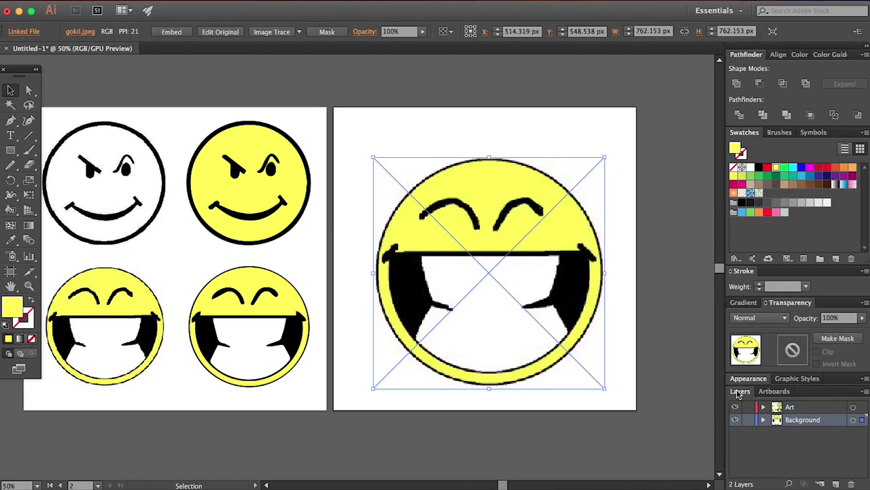
left_click(748, 420)
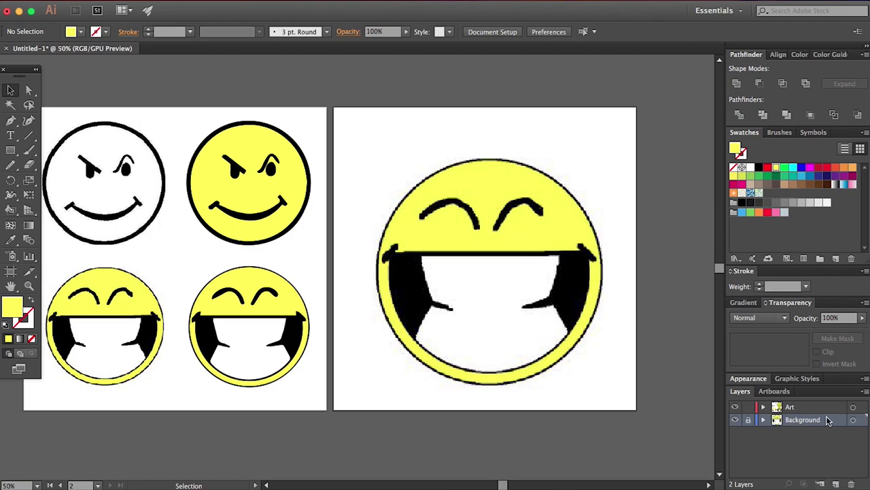
left_click(805, 406)
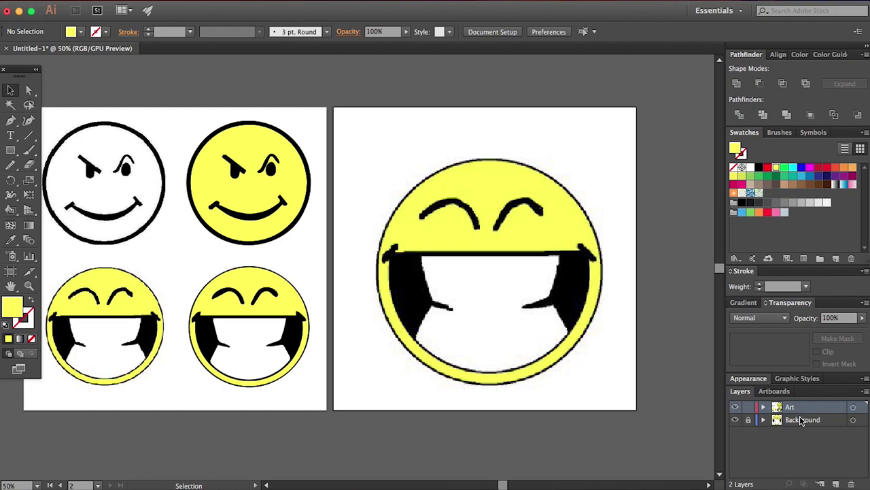
key("super+equal")
key("l")
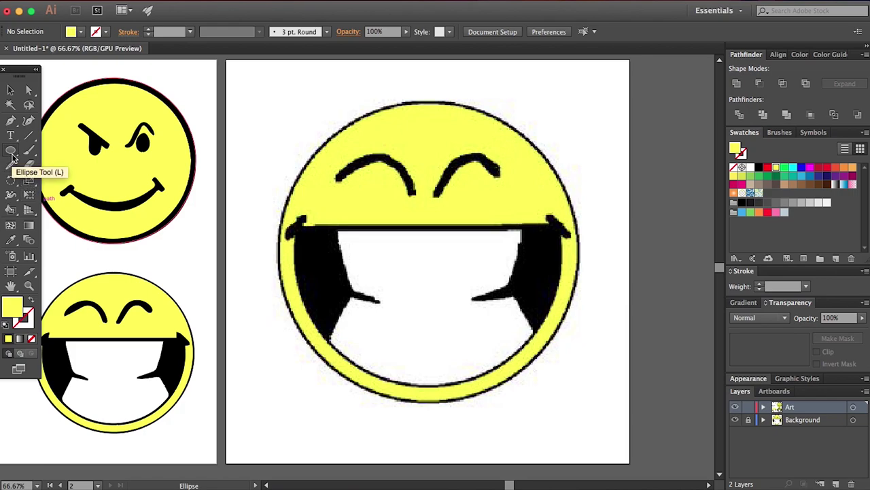
Draw a circle over the face outline with no fill and a black stroke
left_click(428, 261)
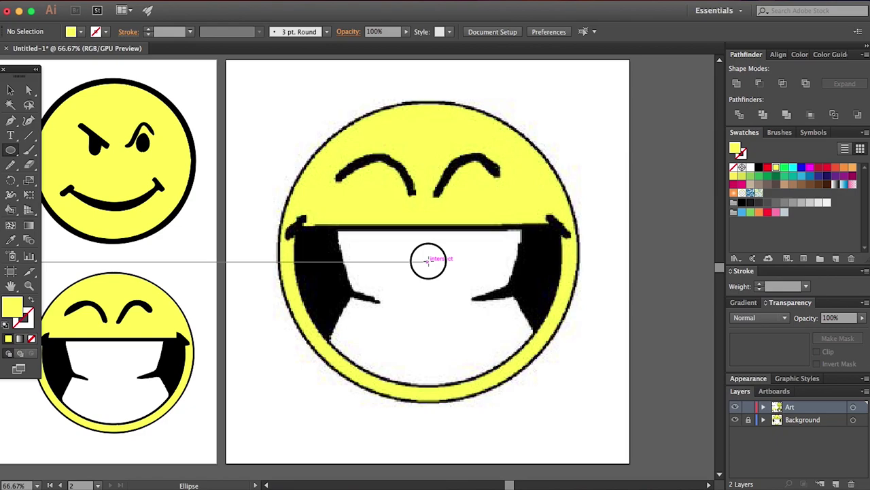
left_click_drag(427, 260, 577, 378)
key("v")
left_click(735, 167)
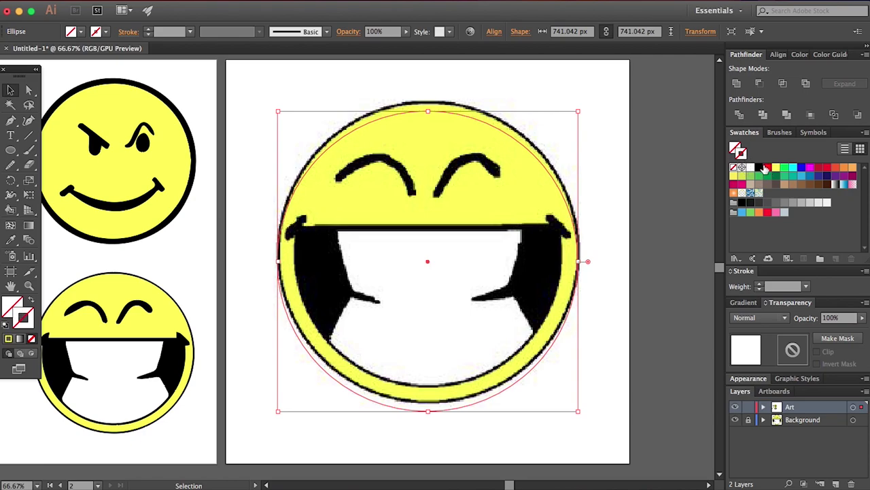
key("x")
left_click(760, 168)
Set the circle's stroke to 8 pt and nudge it up and right onto the face outline
left_click(588, 206)
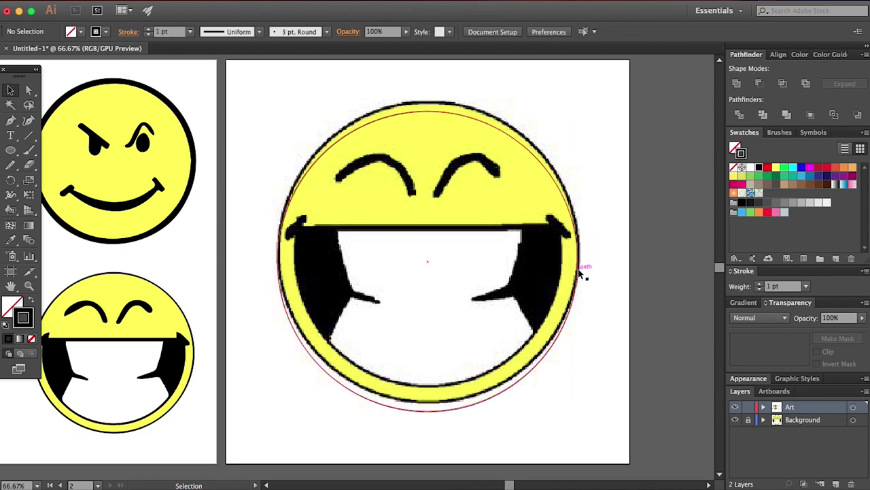
left_click(579, 272)
left_click(759, 284)
left_click(760, 284)
left_click(760, 284)
left_click(631, 301)
mouse_move(571, 319)
left_mouse_down()
mouse_move(569, 306)
mouse_move(571, 321)
left_mouse_up()
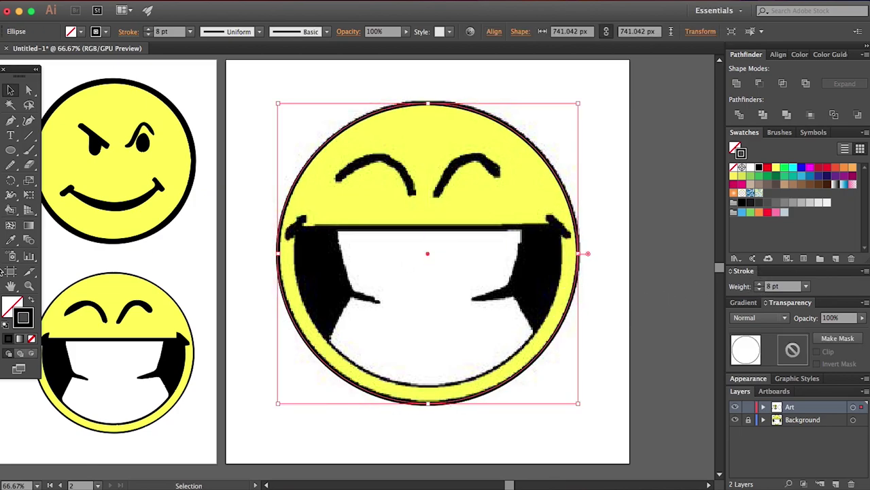
key("Up")
key("Up")
key("Up")
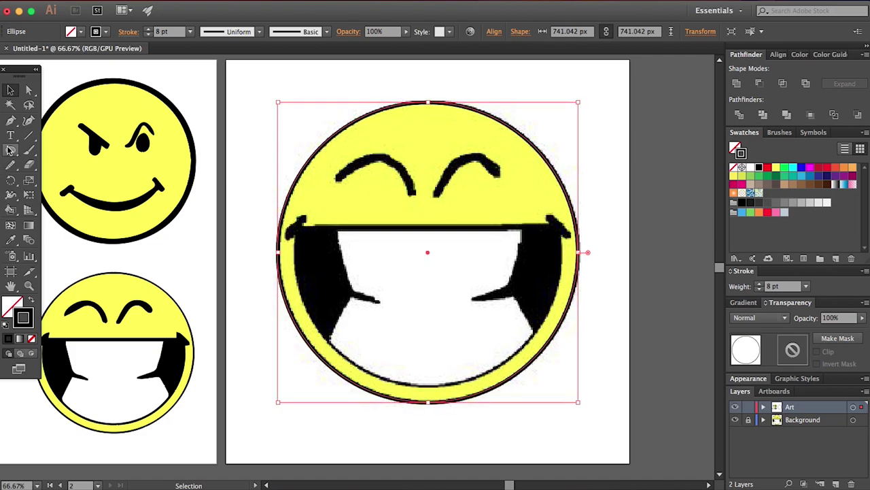
key("Up")
key("Right")
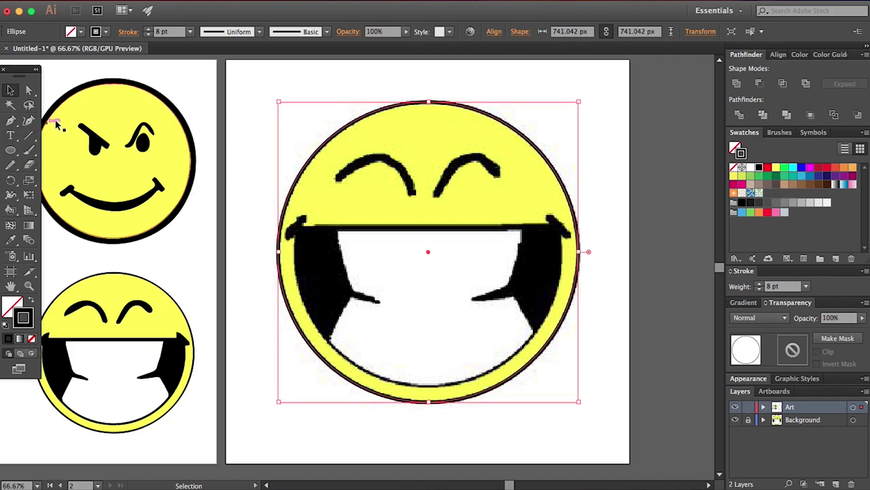
left_click(245, 127)
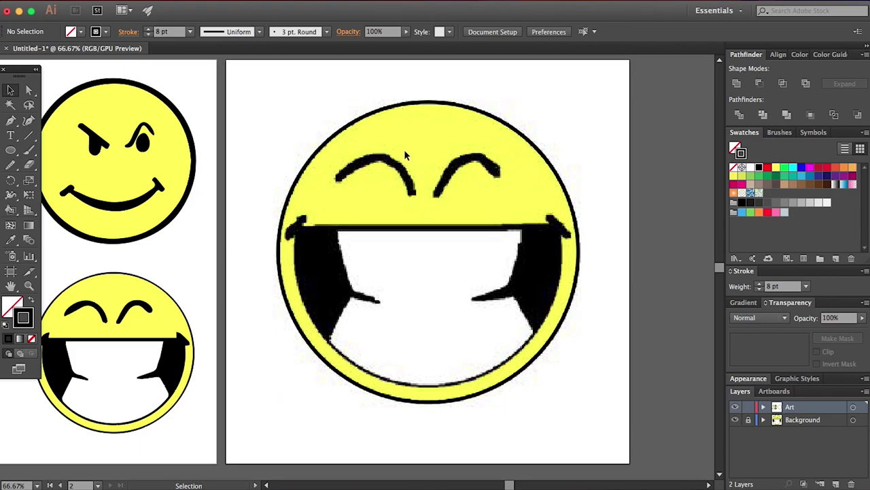
Zoom in and trace the left eyebrow as a closed Pen tool shape
key("z")
left_click(408, 185)
left_click(398, 265)
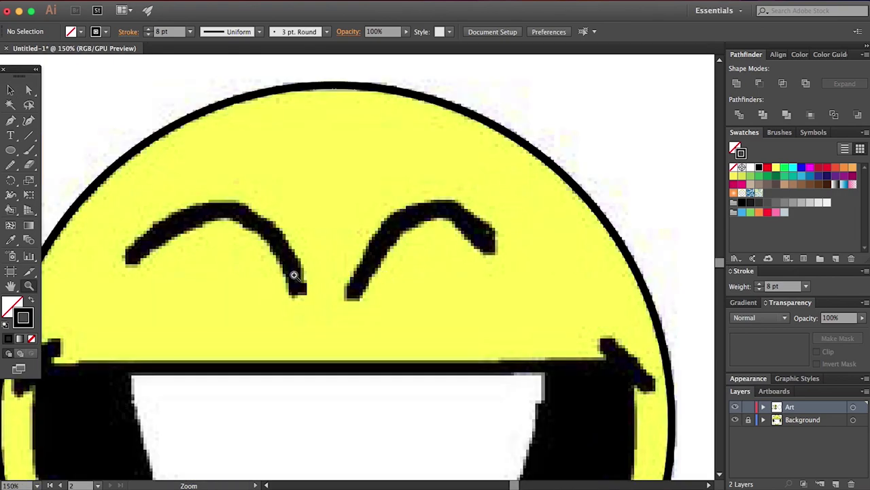
left_click(293, 274)
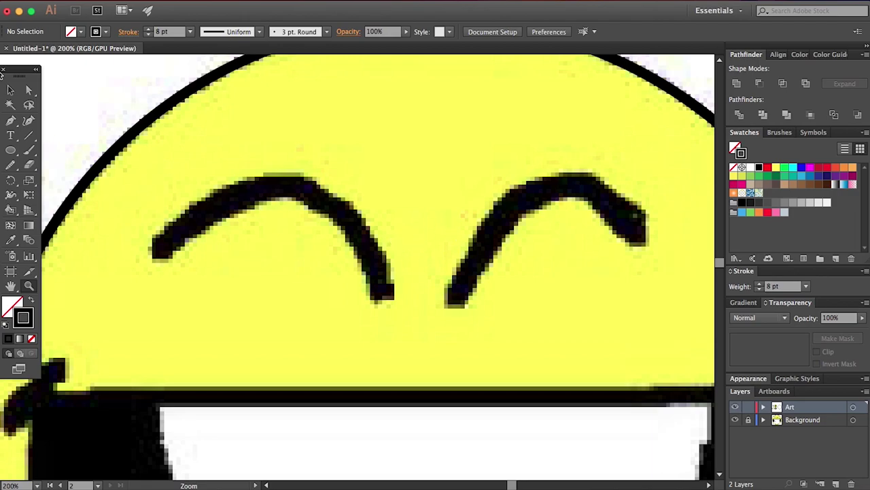
left_click(11, 121)
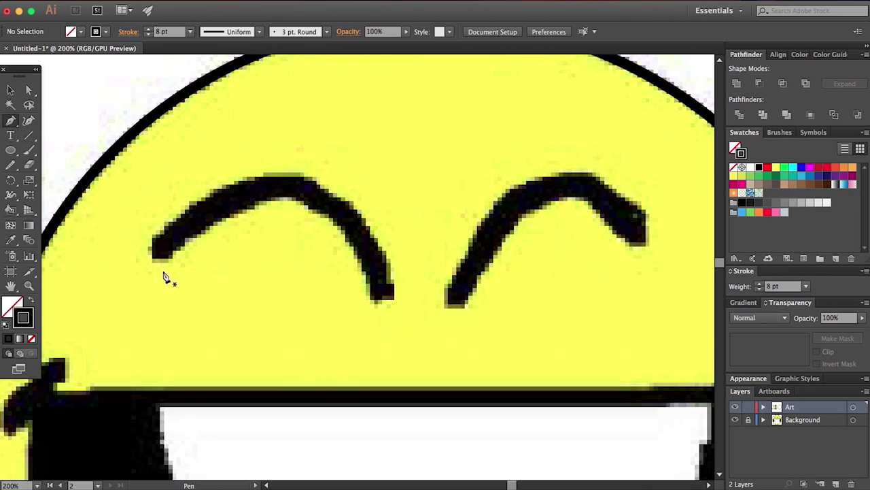
left_click(150, 240)
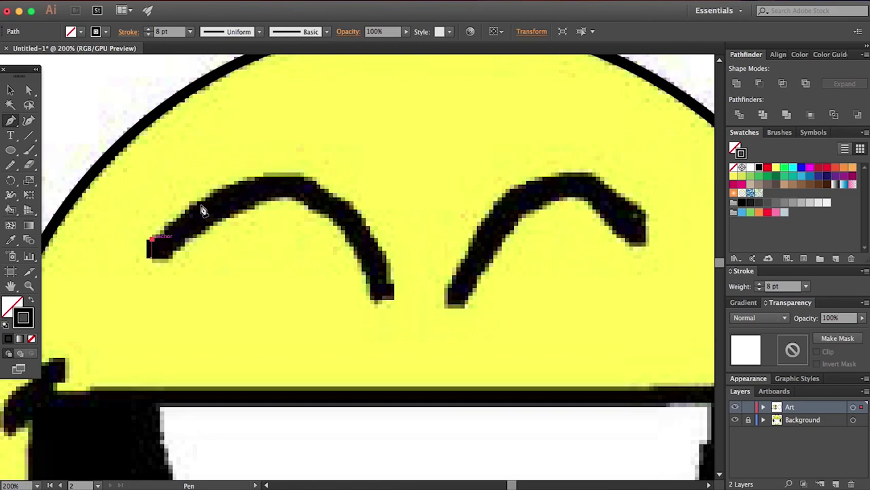
left_click(285, 173)
left_click(388, 296)
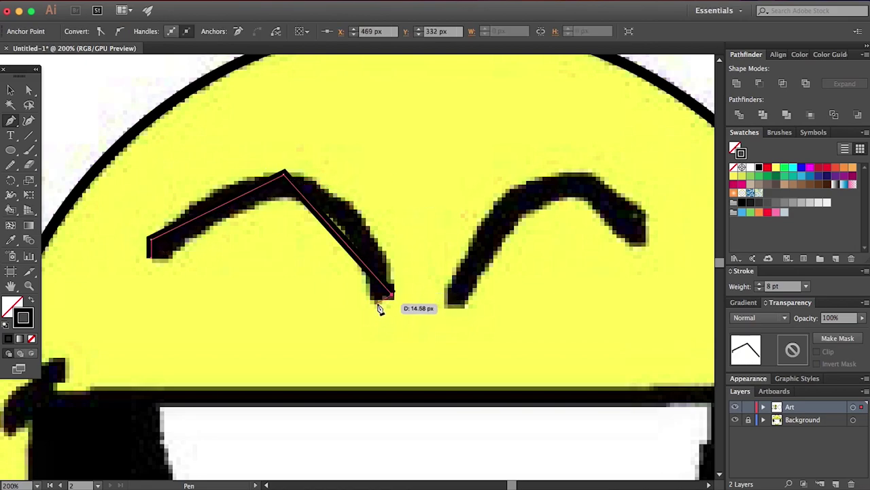
left_click(371, 298)
left_click(329, 216)
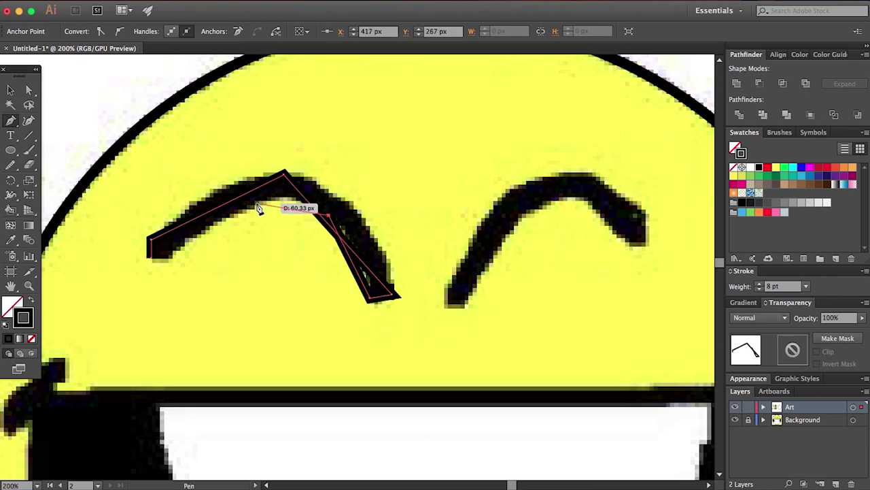
left_click(253, 204)
left_click(169, 259)
left_click(152, 258)
left_click(151, 238)
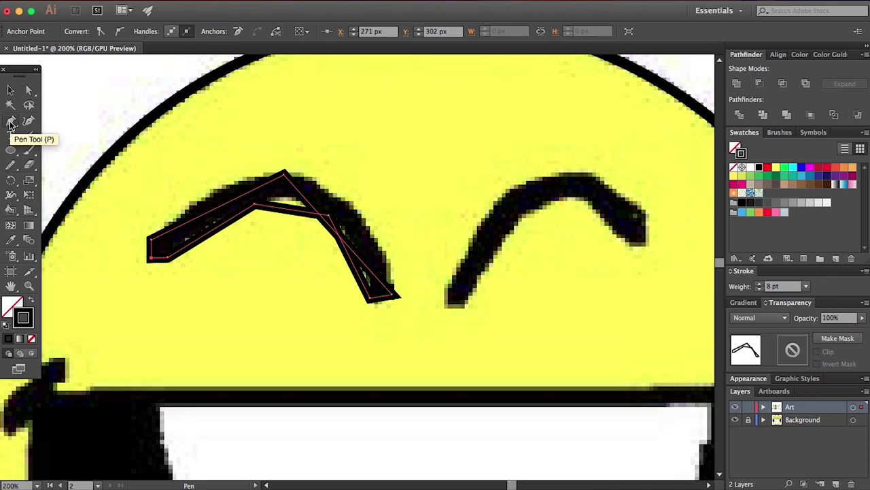
Smooth the left eyebrow's corner points into curves with the Anchor Point tool
left_click(11, 122)
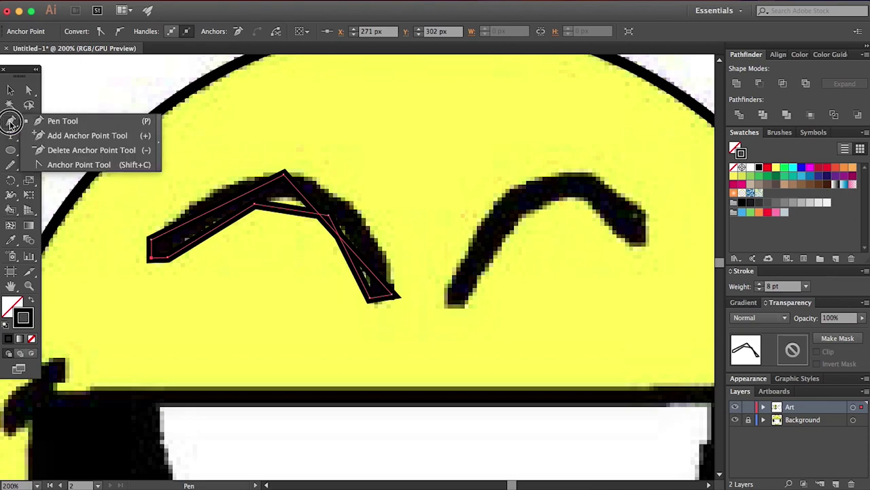
left_click(77, 165)
left_click_drag(151, 257, 201, 183)
left_click_drag(102, 297, 154, 264)
left_click_drag(254, 204, 207, 220)
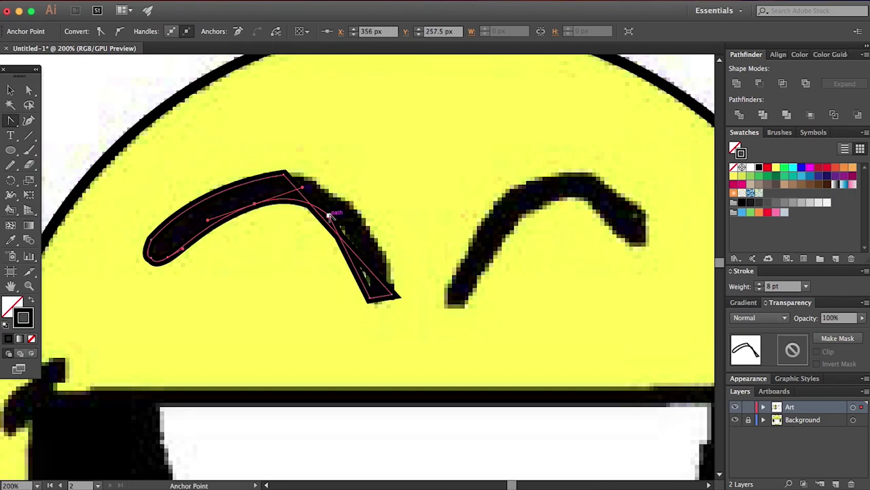
left_click_drag(334, 217, 313, 196)
key("v")
scroll(326, 218, "right", 2)
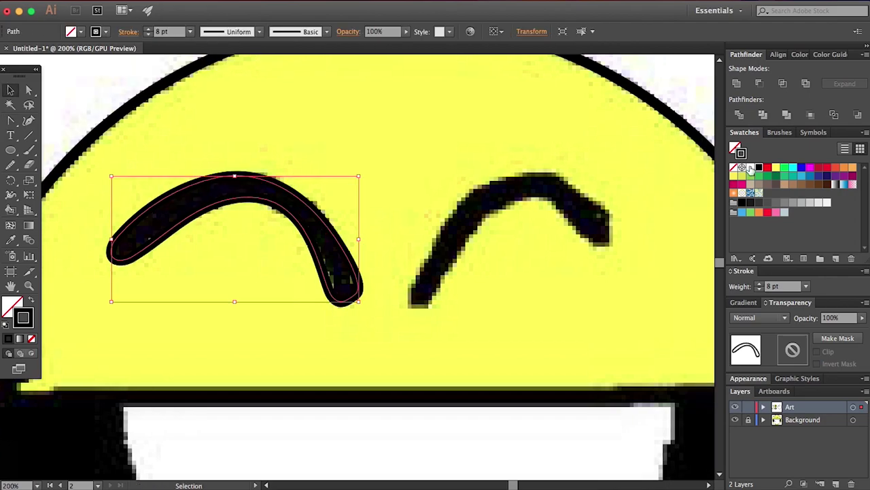
left_click(500, 153)
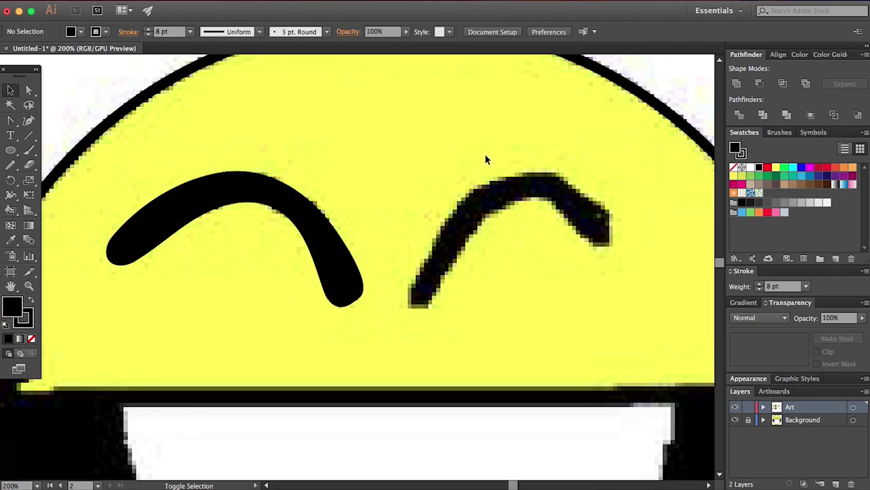
scroll(485, 159, "right", 4)
Trace the right eyebrow as a closed Pen tool shape and zoom back out
left_click_drag(10, 120, 68, 123)
left_click(320, 304)
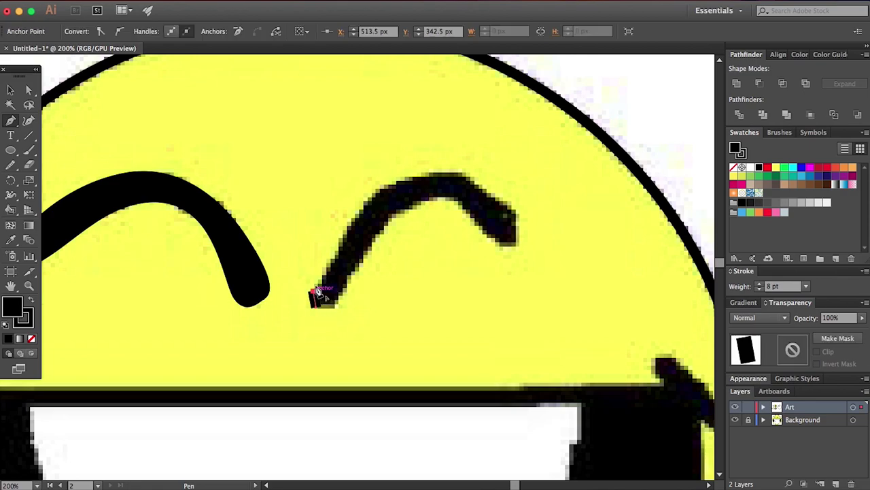
left_click(403, 182)
left_click(470, 180)
left_click(522, 214)
left_click(518, 245)
left_click(497, 242)
left_click(440, 198)
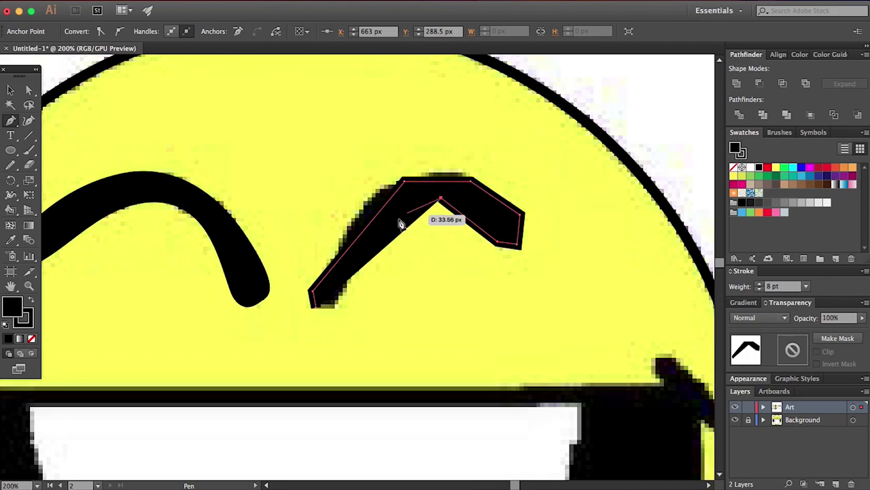
left_click(370, 246)
left_click(347, 308)
left_click(320, 305)
key("v")
key("super+shift+a")
key("super+0")
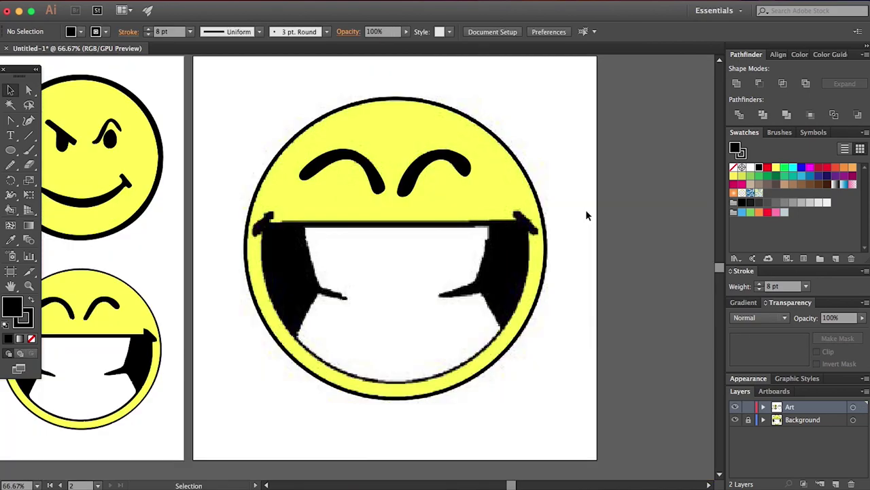
left_click(734, 421)
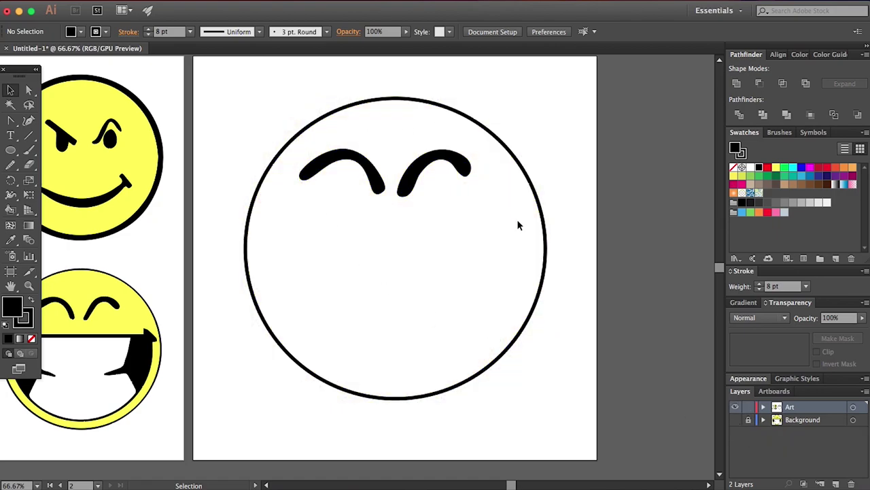
left_click(735, 421)
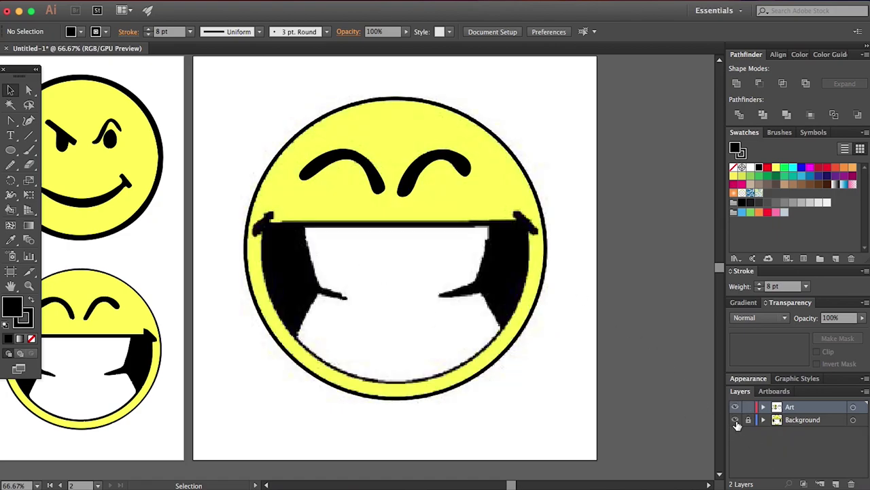
key("z")
left_click(404, 250)
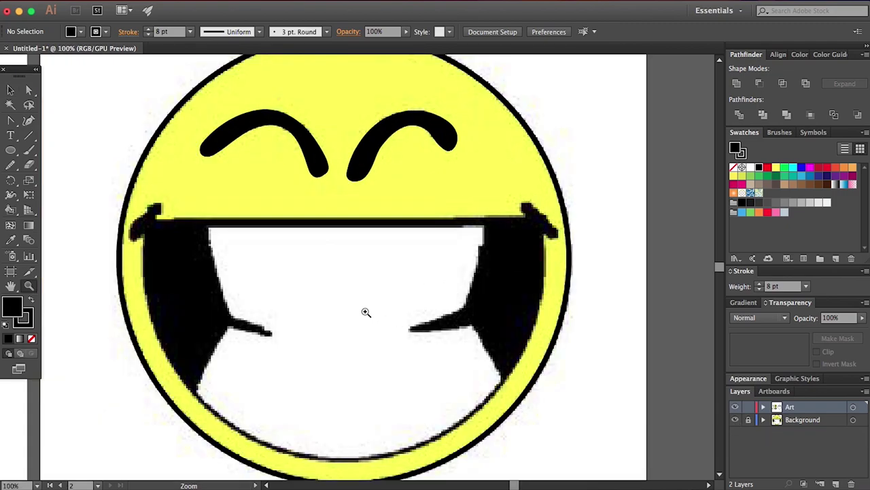
scroll(354, 306, "down", 2)
scroll(304, 262, "up", 1)
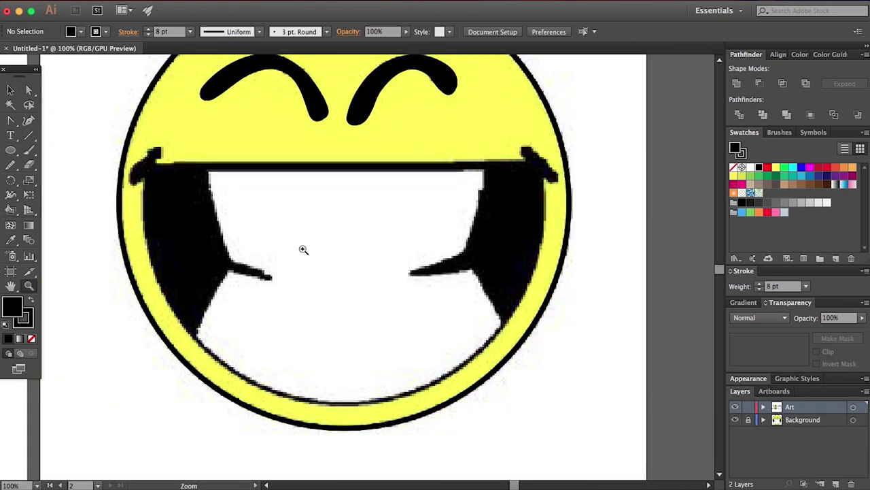
left_click(10, 120)
left_click(51, 121)
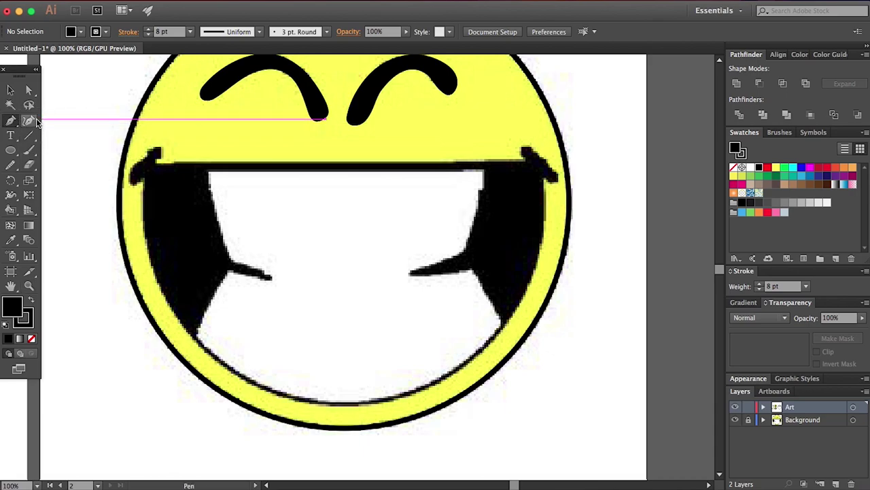
Pen-trace the mouth's left half from the top-lip centre, around the curled left corner, to the bottom centre
left_click(345, 168)
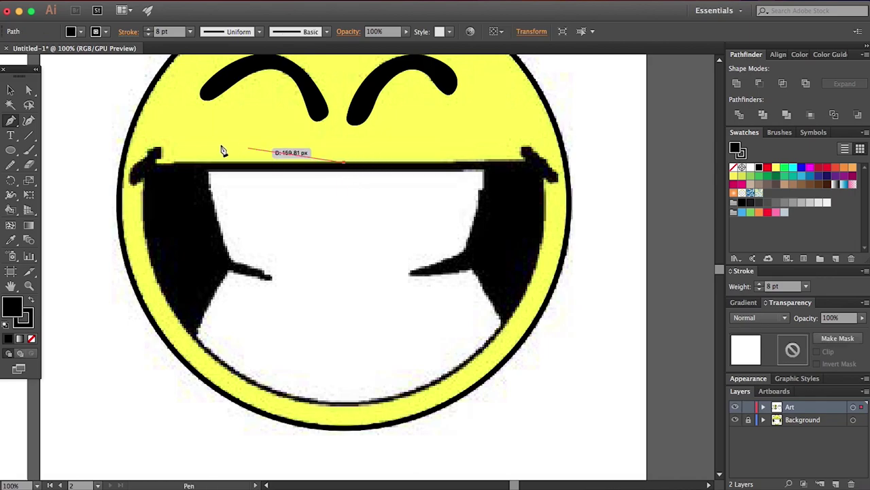
left_click(157, 167)
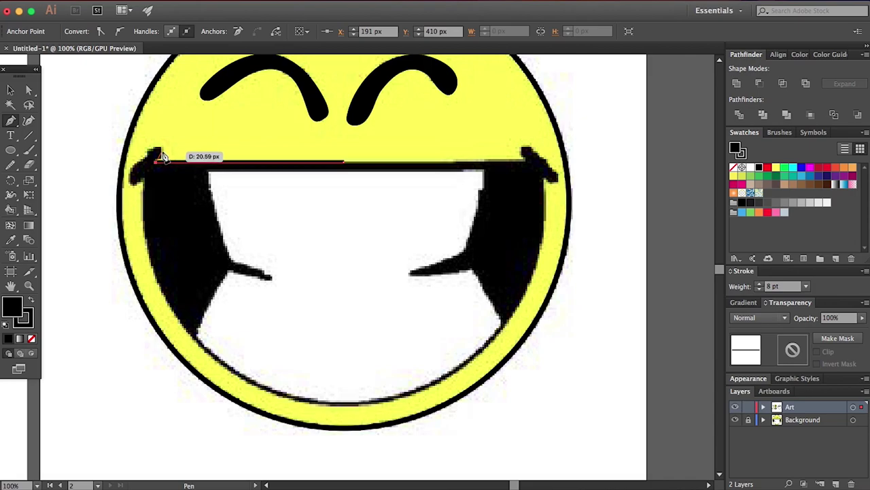
left_click(157, 150)
left_click_drag(133, 170, 136, 188)
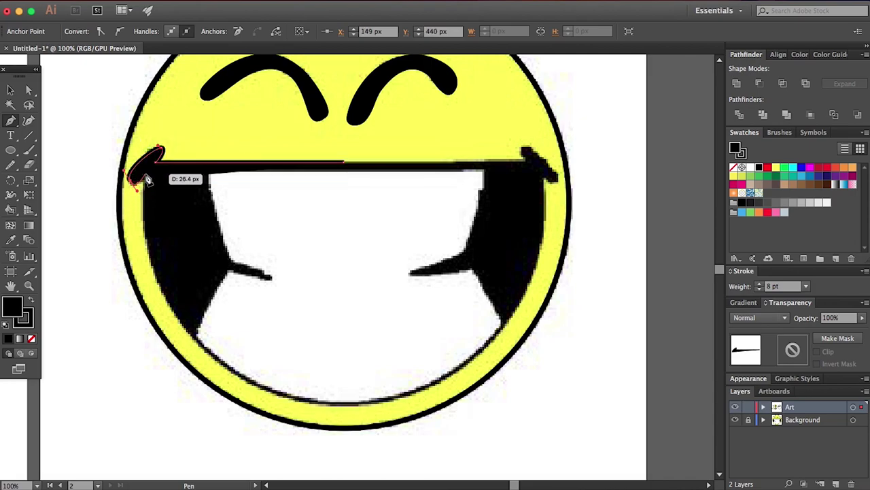
left_click(148, 175)
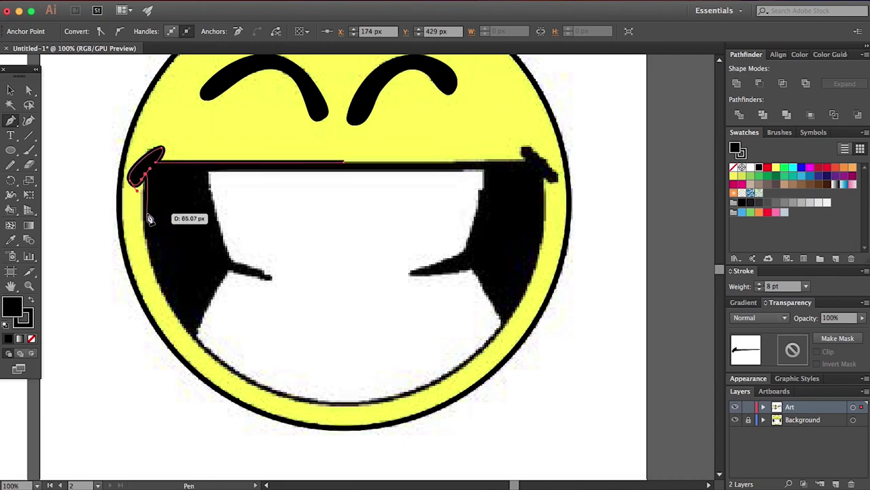
key("v")
key("p")
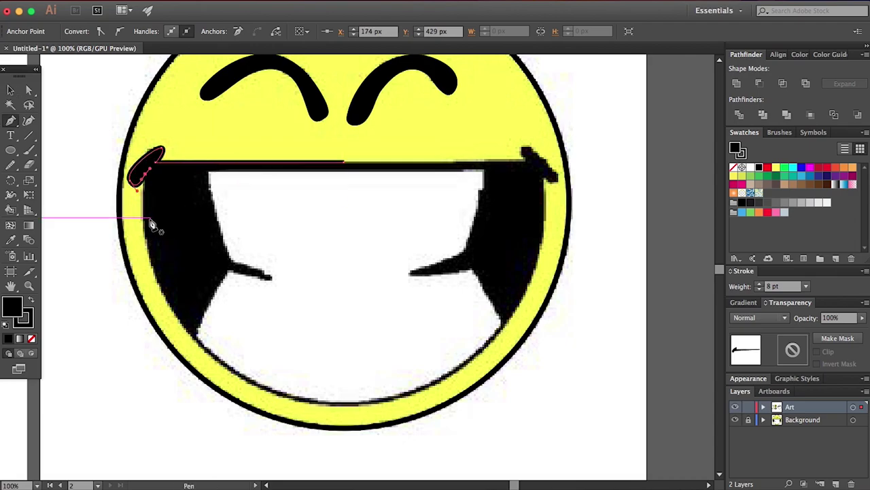
left_click(146, 182)
left_click_drag(343, 407, 584, 438)
Reflect a copy of the left mouth half vertically and move it onto the right side
left_click(11, 90)
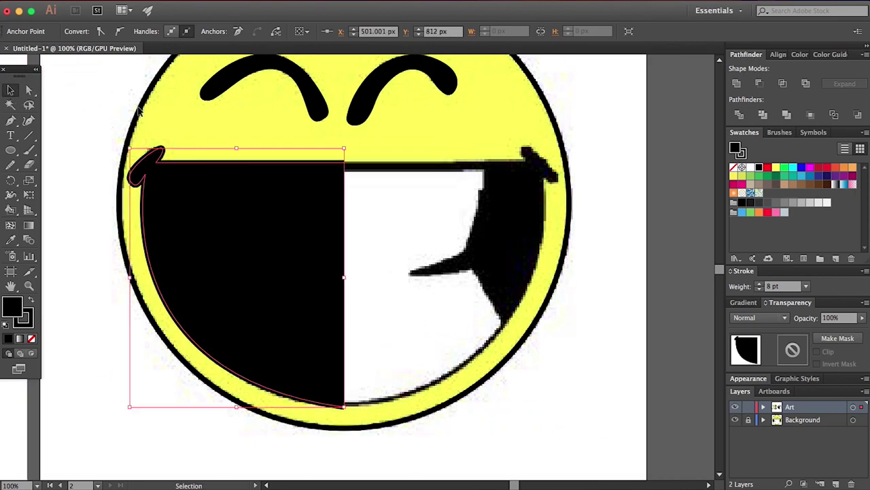
left_click(360, 147)
left_click(302, 247)
key("super+z")
left_click(163, 0)
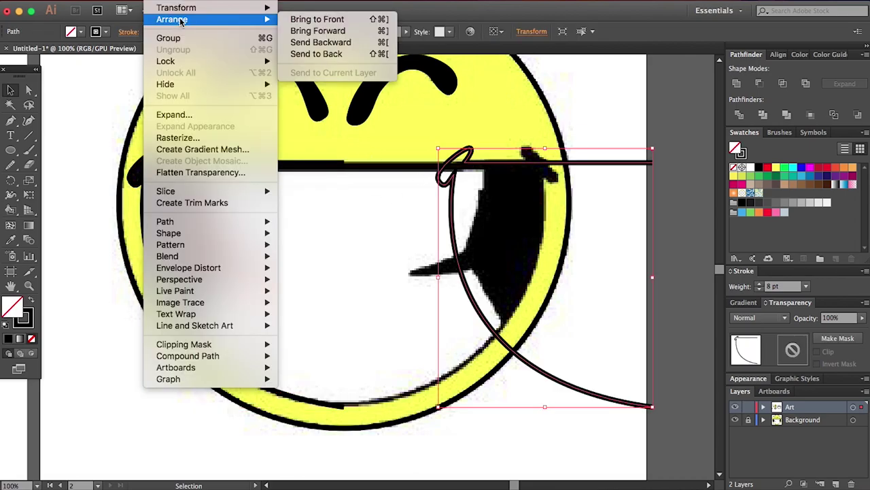
mouse_move(176, 7)
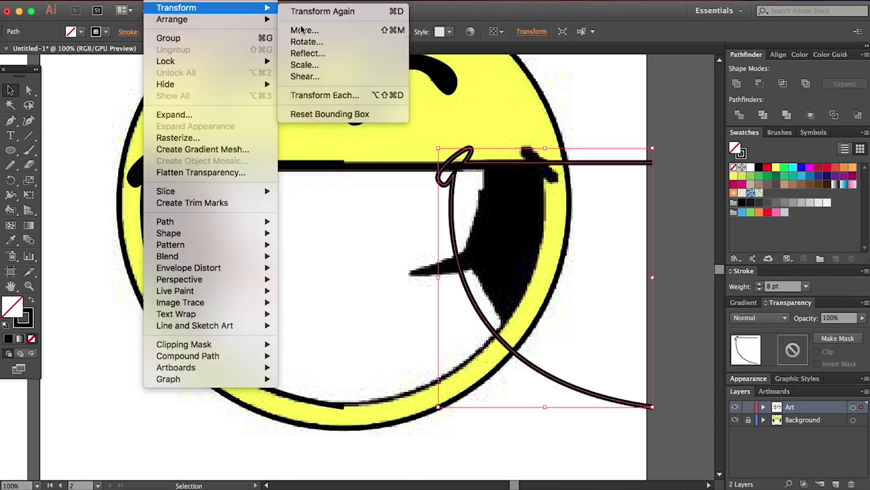
left_click(311, 55)
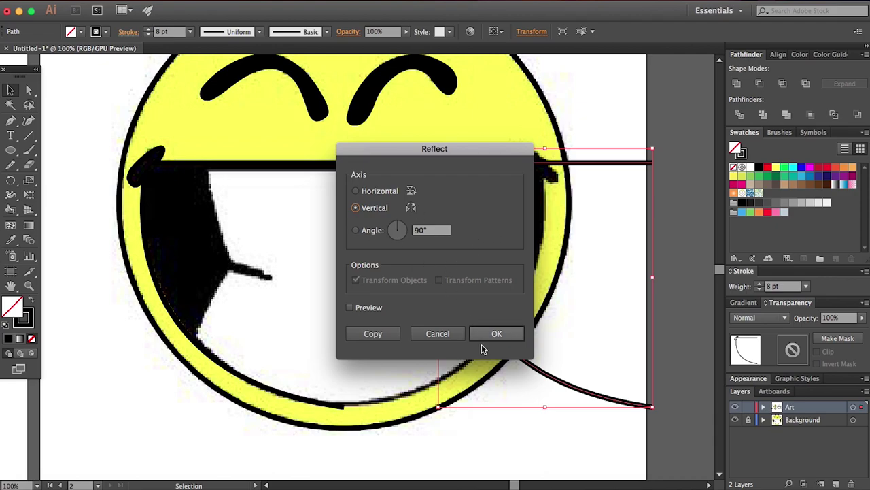
left_click(502, 334)
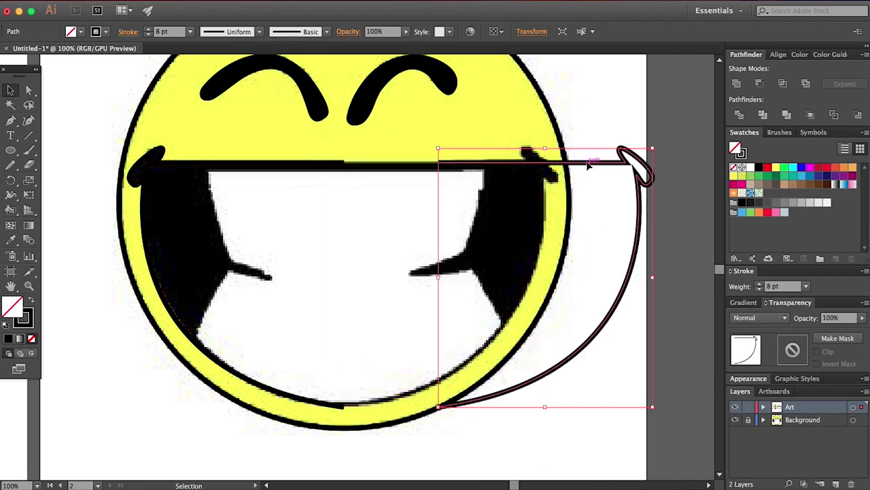
left_click_drag(591, 166, 488, 161)
left_click(416, 139)
Join both mouth halves into one path, settle it in place, and hide the reference layer
left_click(398, 166)
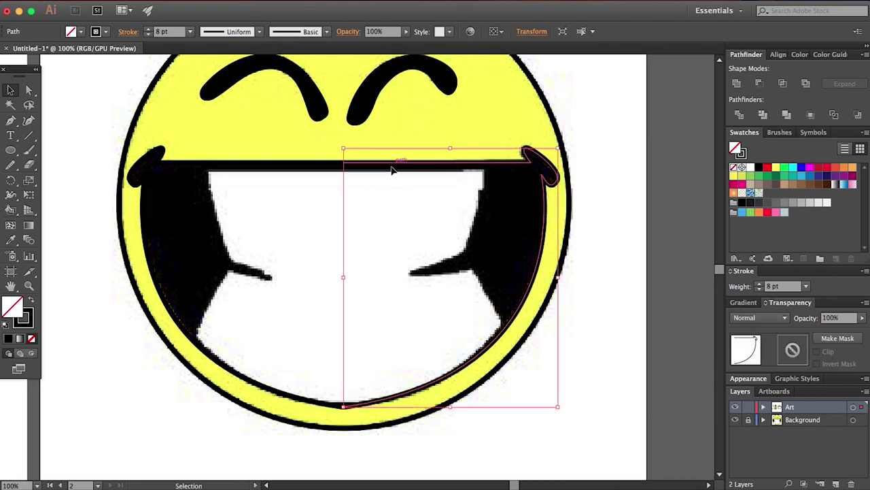
left_click(311, 363)
left_click_drag(324, 143, 397, 196)
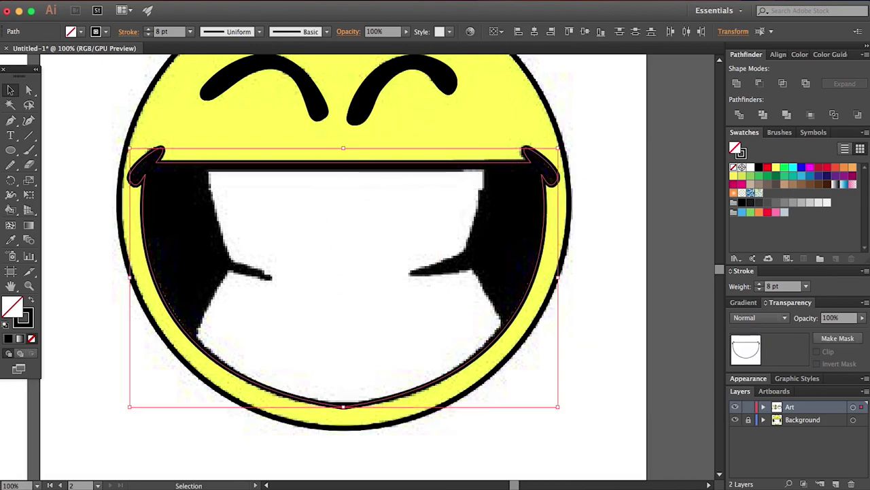
left_click(160, 1)
mouse_move(224, 223)
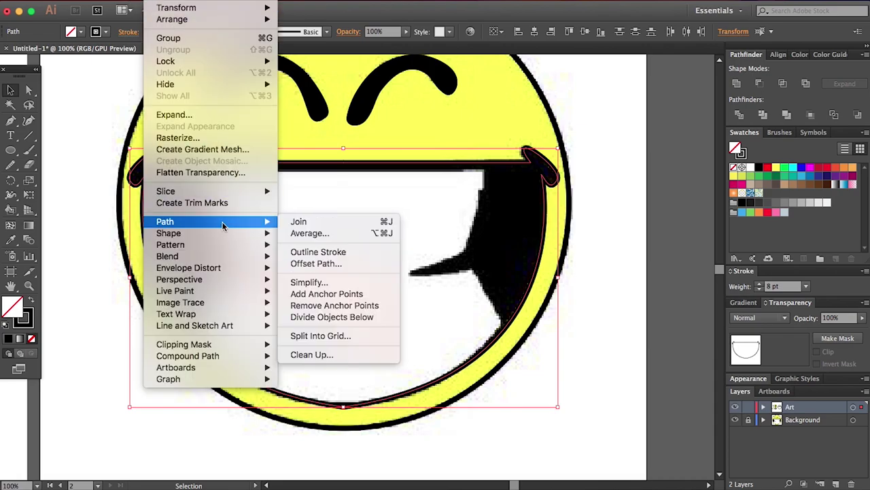
left_click(312, 223)
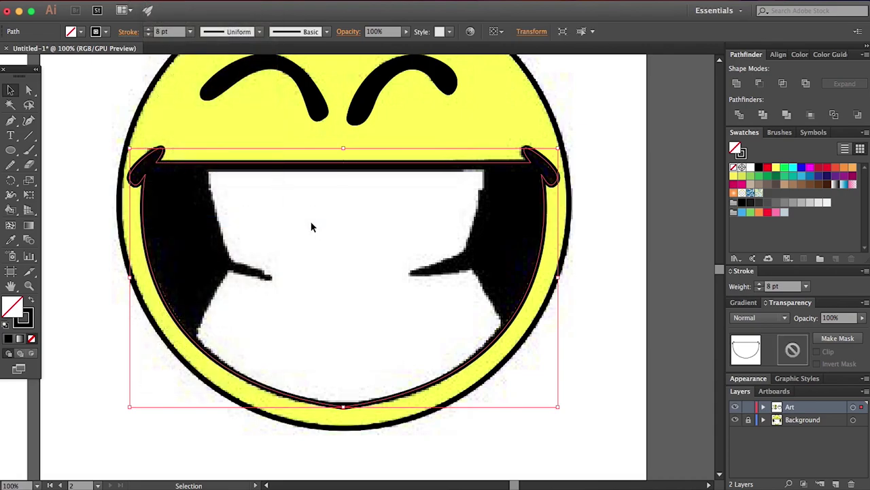
left_click(427, 140)
left_click_drag(349, 162, 387, 122)
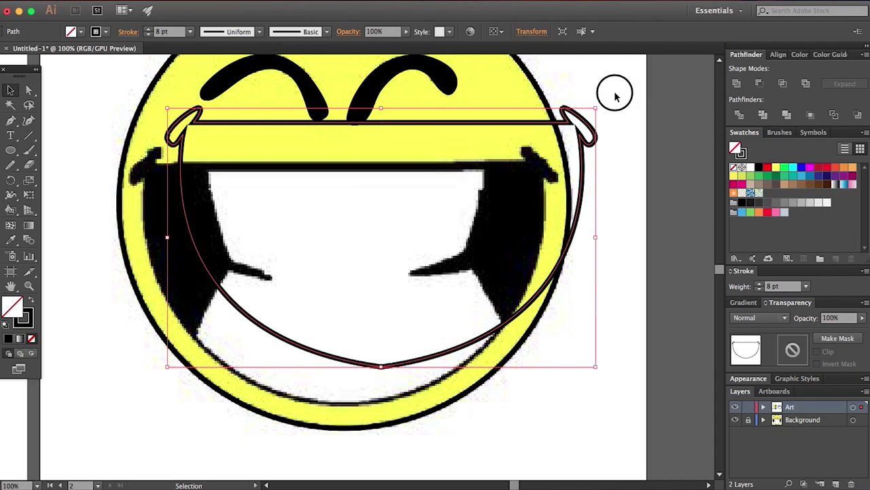
left_click(615, 97)
left_click_drag(448, 121, 406, 167)
left_click(736, 419)
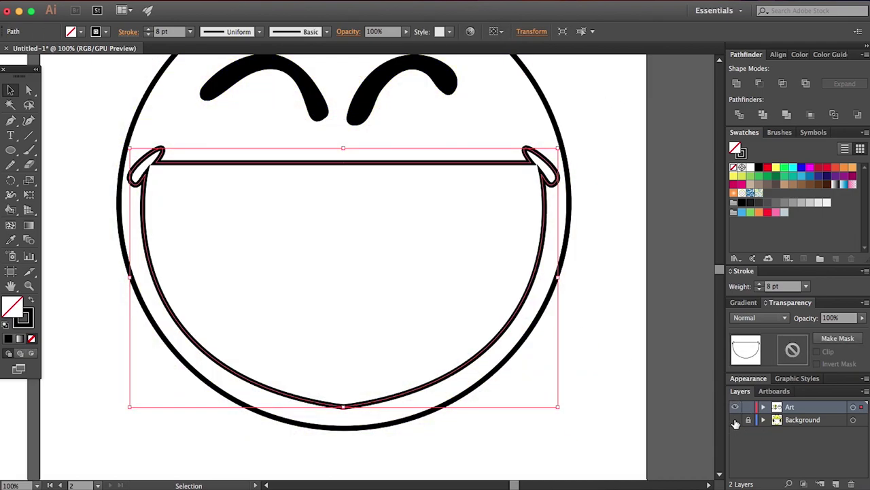
left_click(618, 349)
Zoom into the mouth's left corner and drag its anchor so the curl joins cleanly
key("z")
left_click(163, 184)
left_click(336, 246)
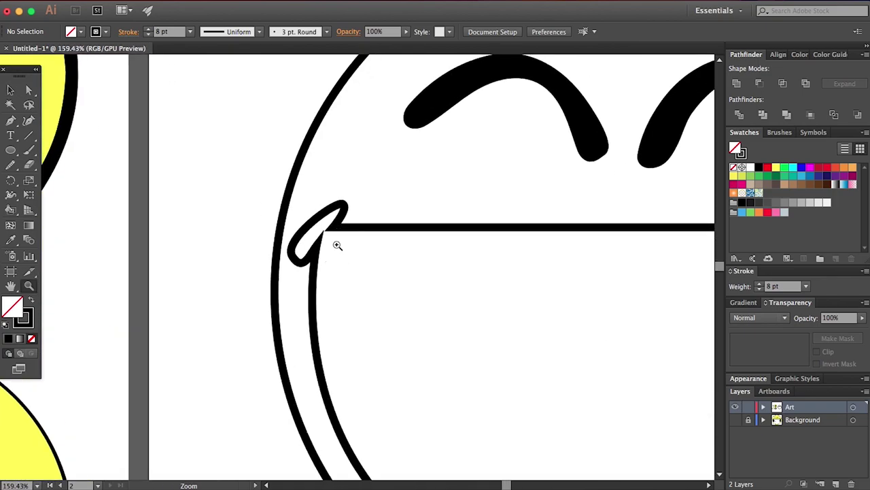
left_click(336, 248)
key("a")
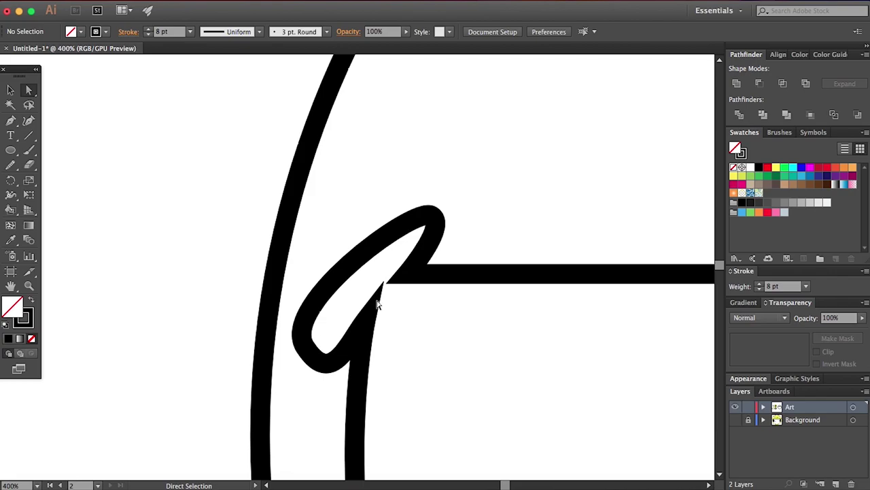
left_click(364, 329)
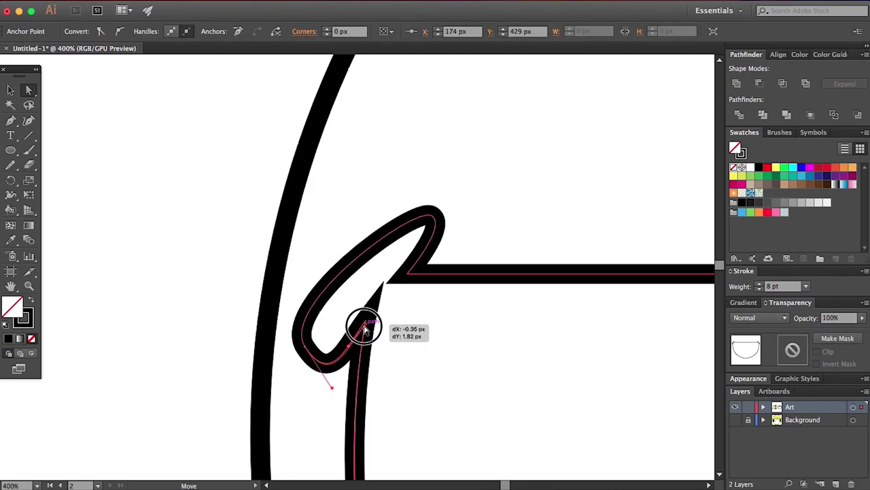
left_click_drag(365, 330, 364, 337)
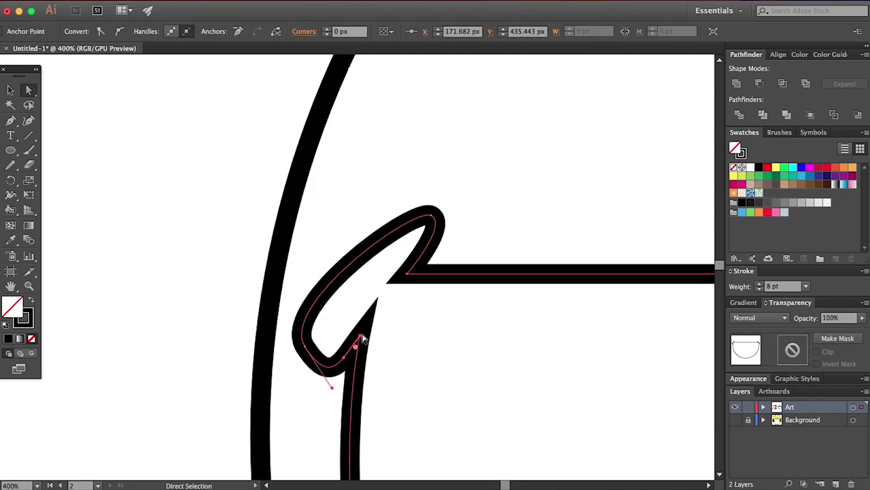
left_click(418, 320)
Zoom into the right corner, drag its anchor for a clean join, then return to the whole face
key("z")
left_click(514, 321, "alt")
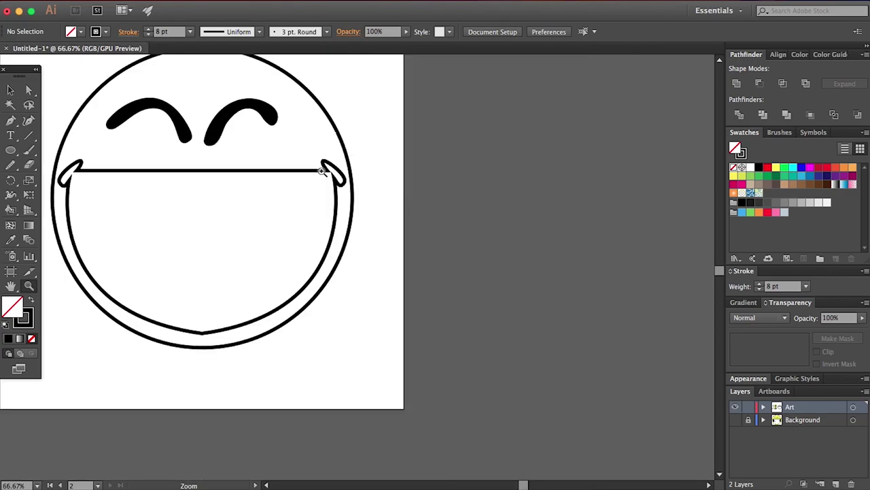
left_click(324, 175)
left_click(420, 407)
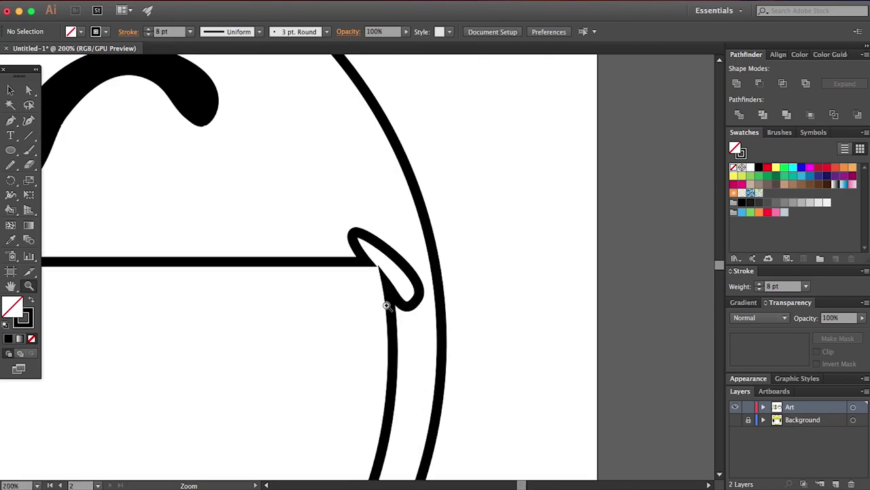
left_click(386, 306)
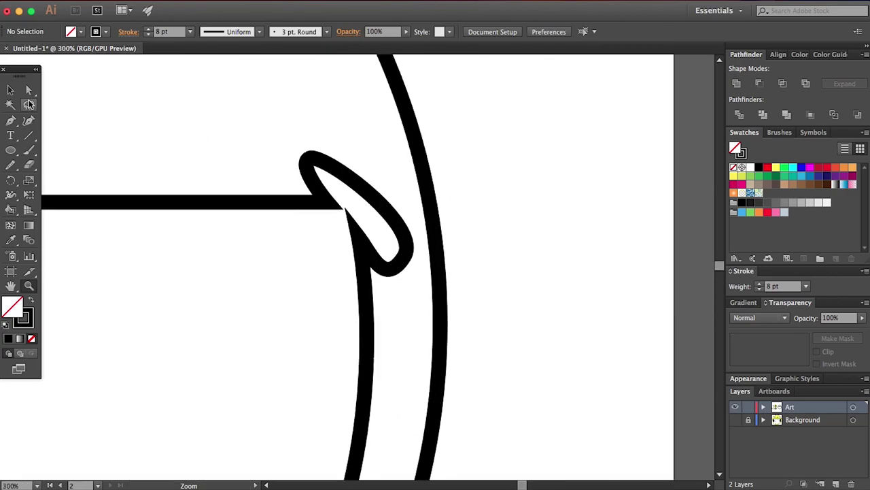
key("a")
left_click_drag(359, 241, 368, 258)
key("super+1")
left_click(175, 232)
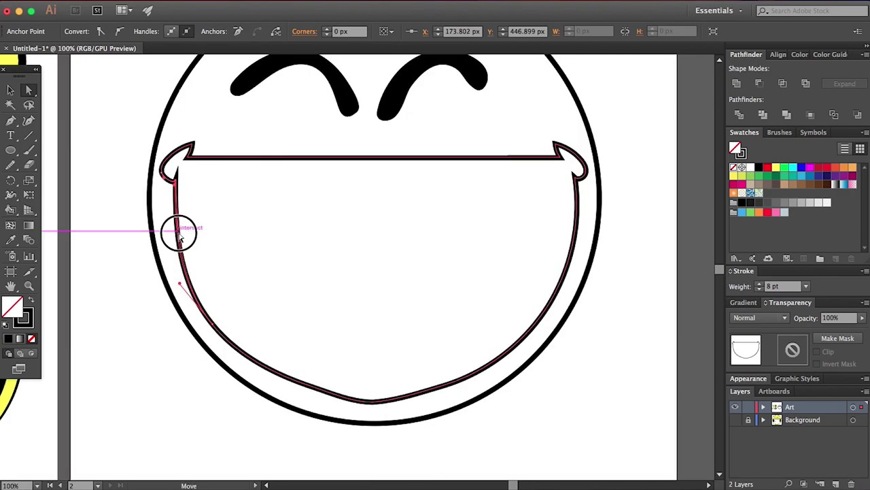
left_click(213, 200)
Show the reference image and pen-trace the inner mouth's left half, including its straight top edge
key("super+shift+w")
left_click(10, 121)
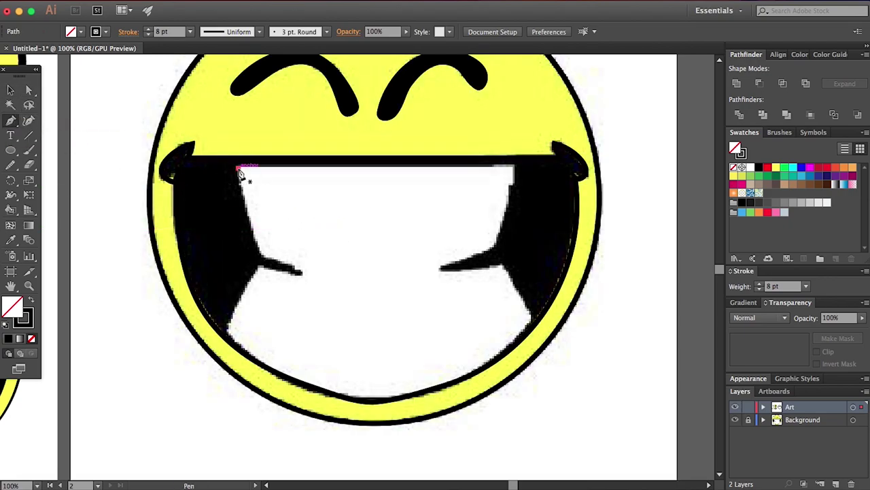
left_click(239, 168)
left_click_drag(264, 257, 302, 274)
left_click_drag(302, 272, 252, 267)
left_click(230, 331)
left_click_drag(376, 396, 474, 413)
left_click(10, 89)
left_click(43, 119)
left_click(239, 167)
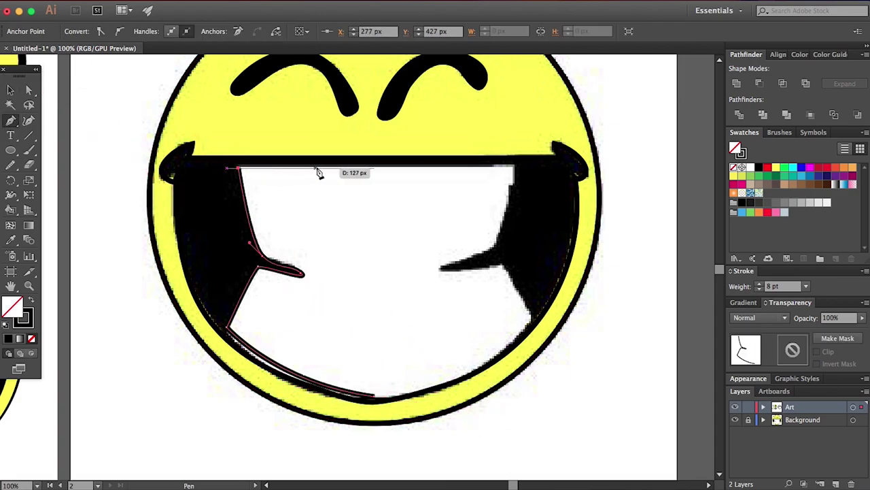
left_click(375, 170)
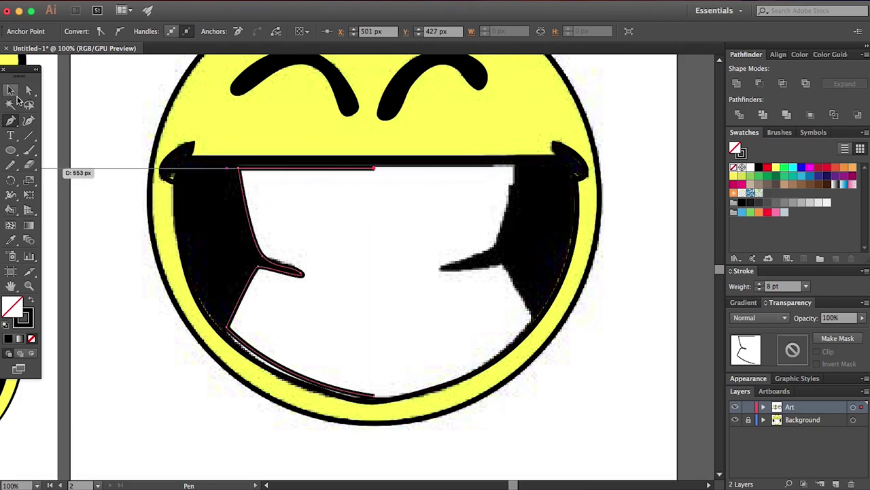
Hide the template image and Alt-drag a copy of the inner-mouth half to the right
key("v")
key("super+shift+w")
left_click(637, 377)
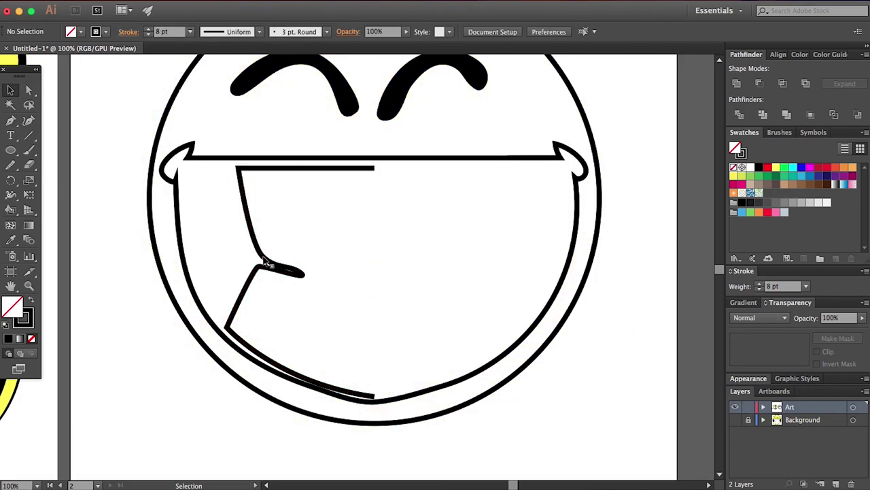
left_click(299, 269)
left_click_drag(346, 177, 527, 176)
Reflect the copied inner-mouth half vertically, butt it against the original, and join them into one path
left_click(163, 0)
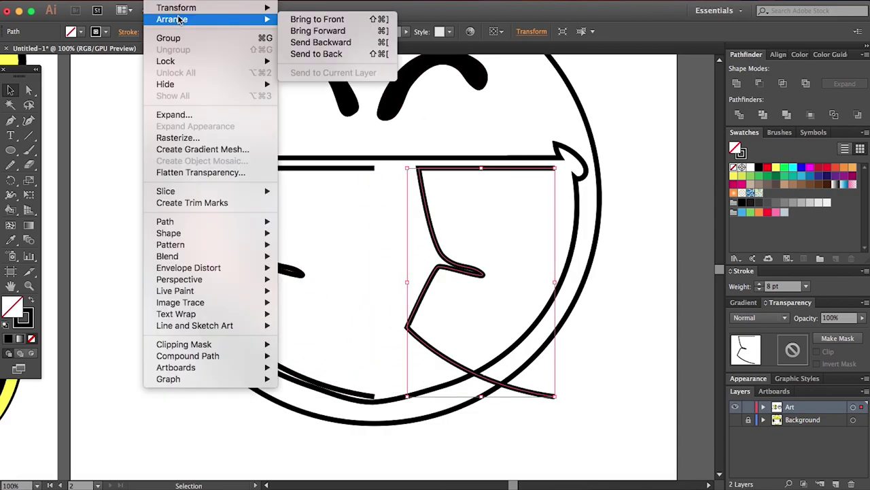
mouse_move(204, 7)
left_click(355, 60)
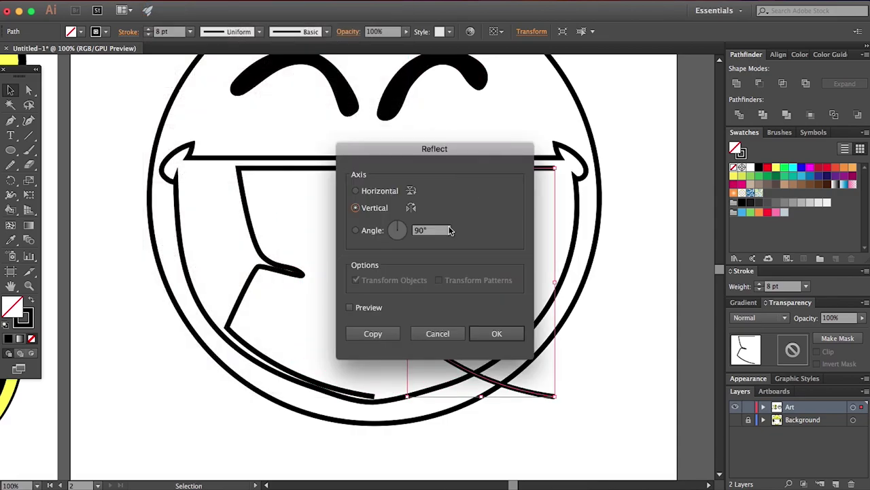
left_click(517, 332)
left_click_drag(492, 174, 456, 171)
left_click(341, 184)
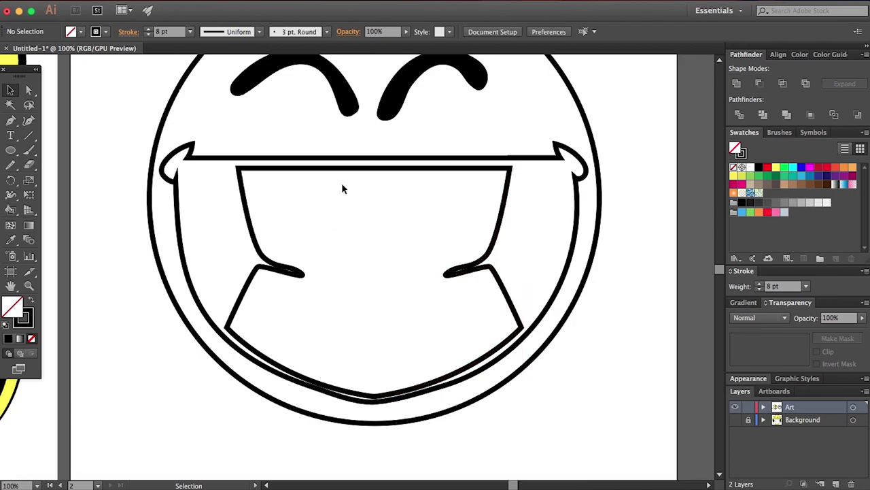
left_click(387, 169)
left_click(158, 0)
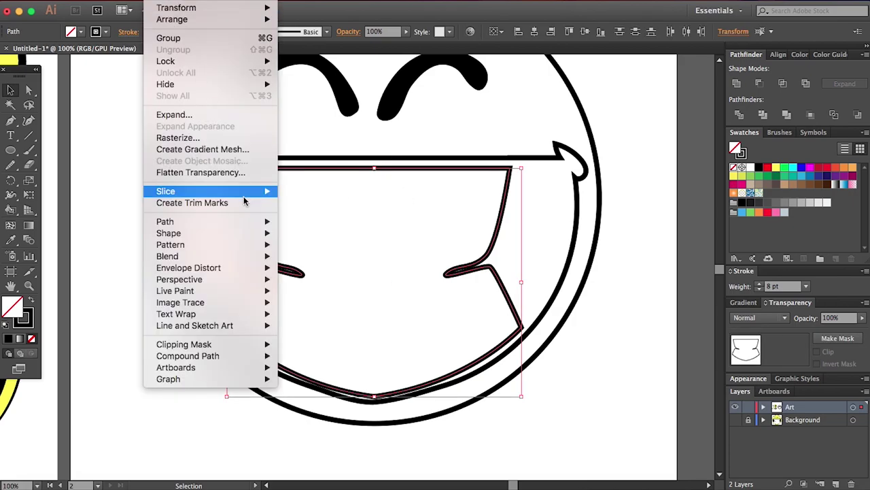
mouse_move(224, 220)
left_click(307, 222)
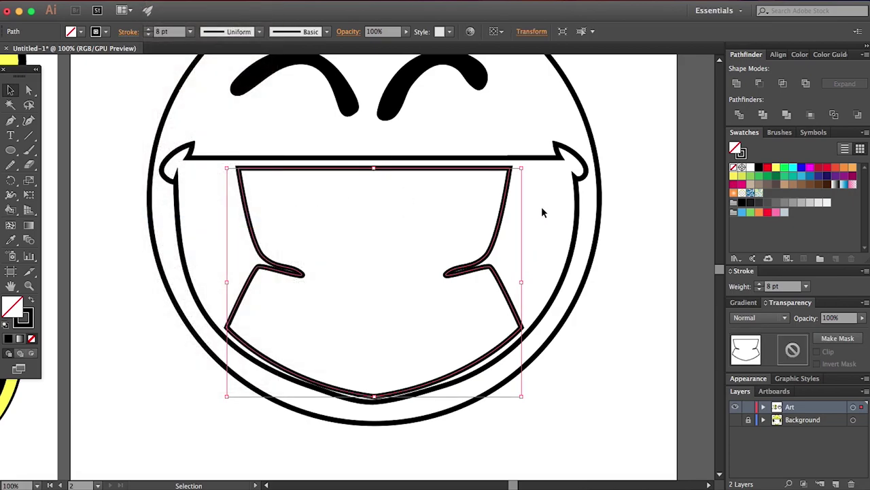
Set the inner mouth's stroke to None and its fill to solid red
left_click(542, 212)
left_click(479, 270)
left_click(741, 153)
left_click(733, 167)
left_click(750, 168)
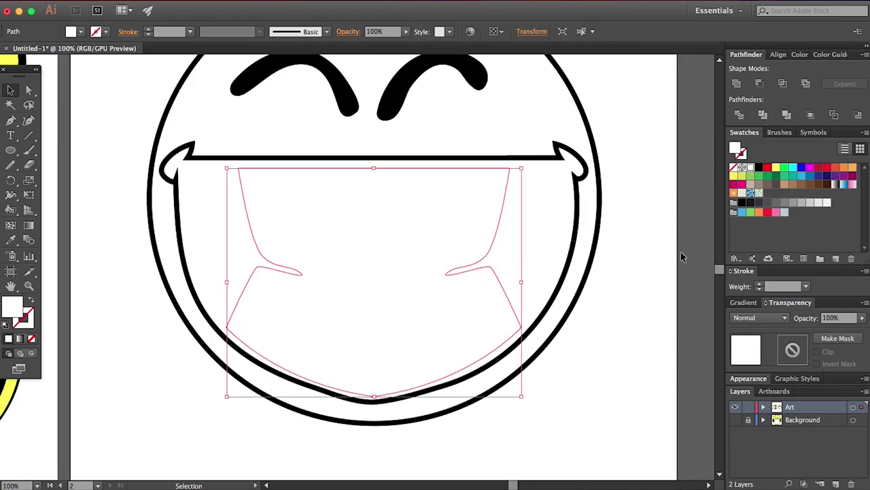
left_click(768, 168)
left_click(633, 282)
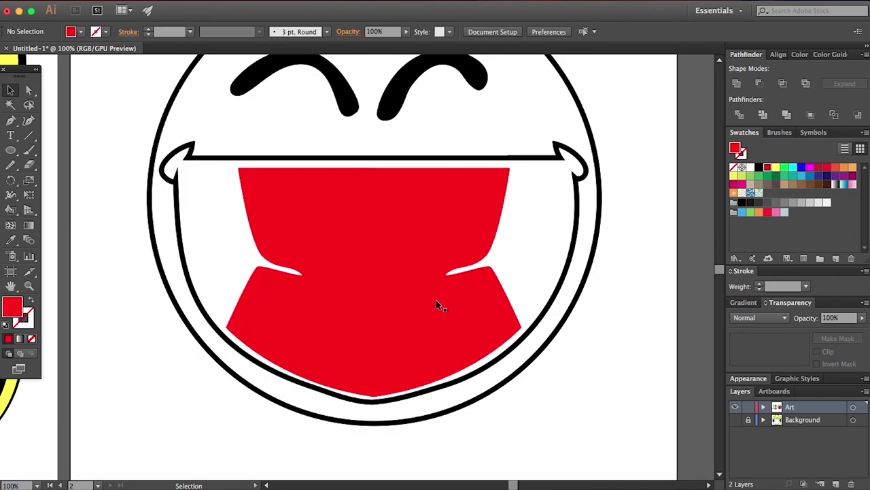
Fill the outer face circle with the yellow swatch
left_click(422, 291)
key("super+minus")
left_click(520, 341)
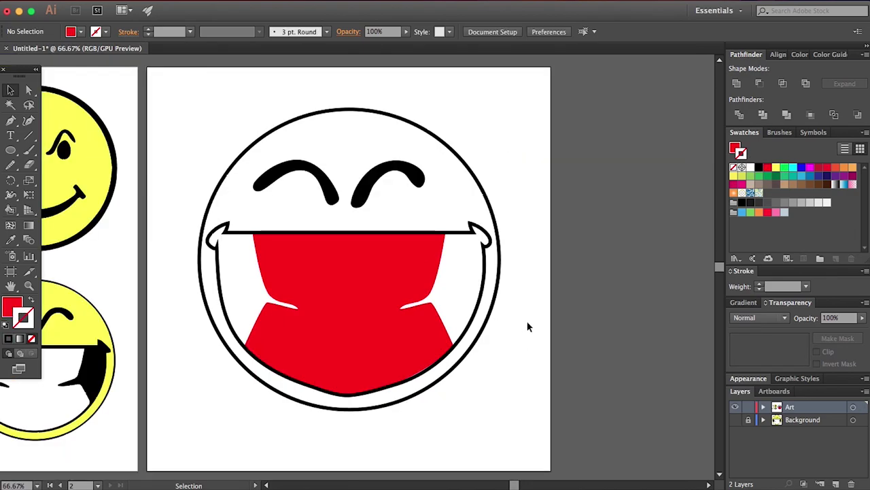
left_click(482, 193)
left_click(737, 146)
left_click(777, 170)
left_click(595, 160)
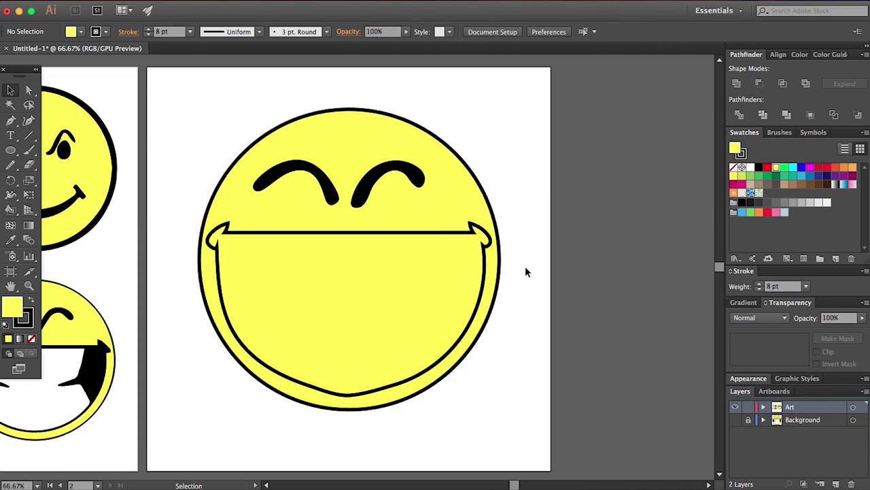
Send the yellow face circle to the back so the red mouth shows in front
left_click(457, 164)
right_click(158, 224)
mouse_move(258, 23)
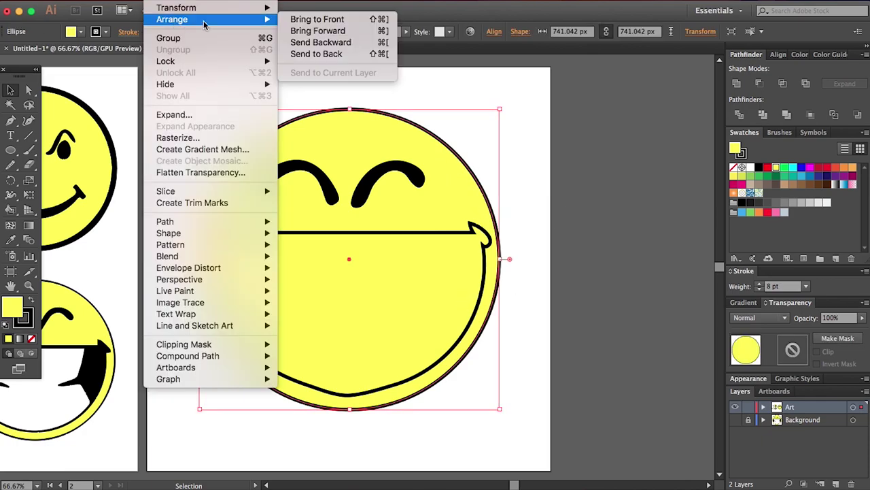
left_click(333, 54)
left_click(552, 218)
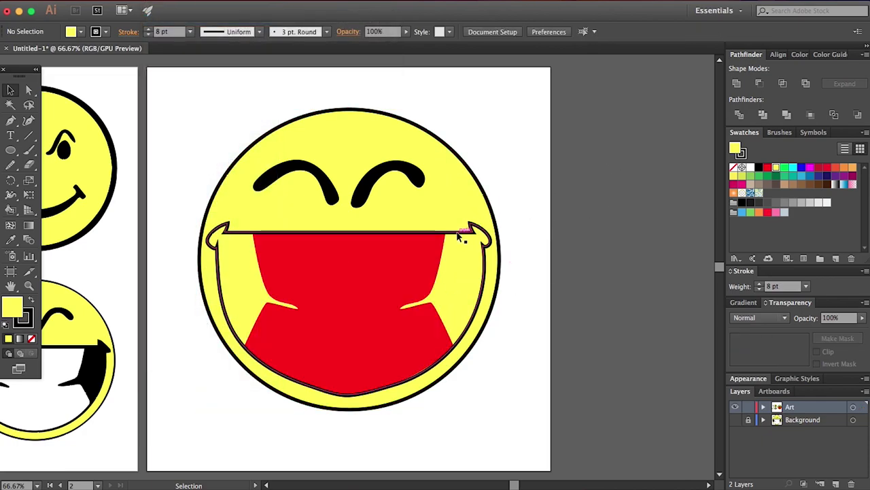
key("z")
left_click(378, 344)
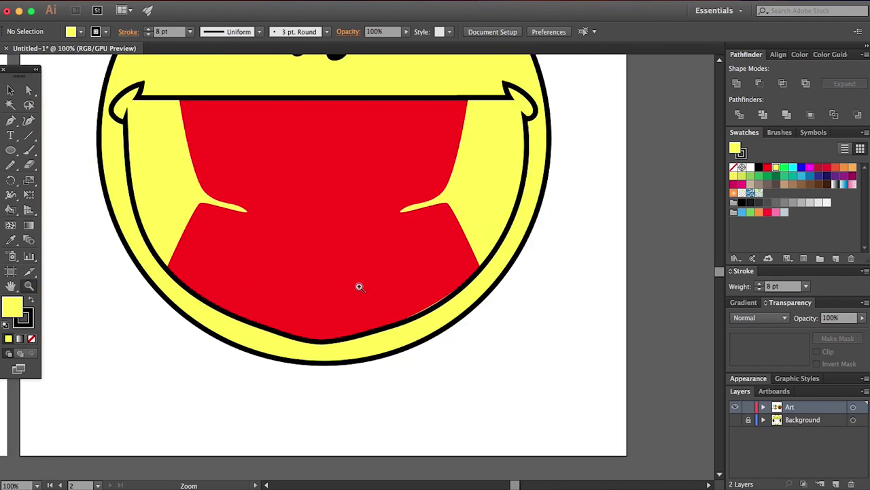
left_click(371, 231, "alt")
Alt-drag a copy of the mouth beside the face and zoom in on it
left_click(11, 89)
left_click(325, 221)
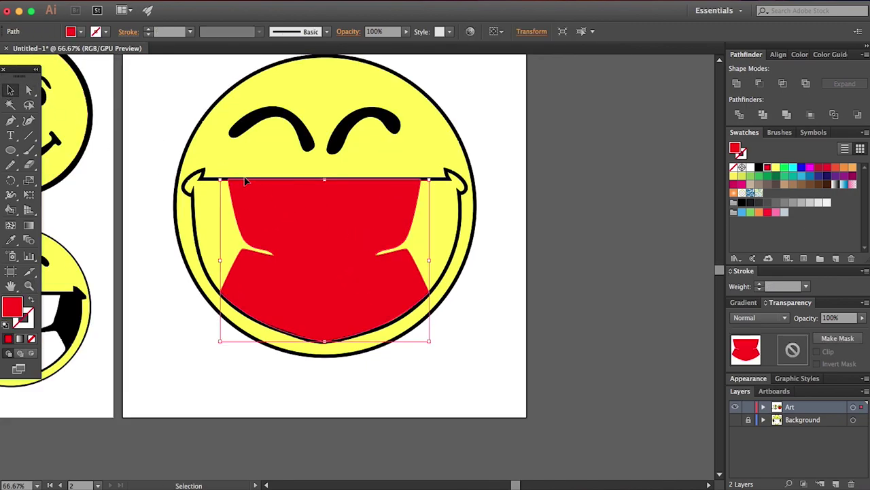
left_click_drag(325, 221, 686, 219)
left_click(561, 196)
scroll(556, 202, "right", 5)
key("z")
left_click(367, 294)
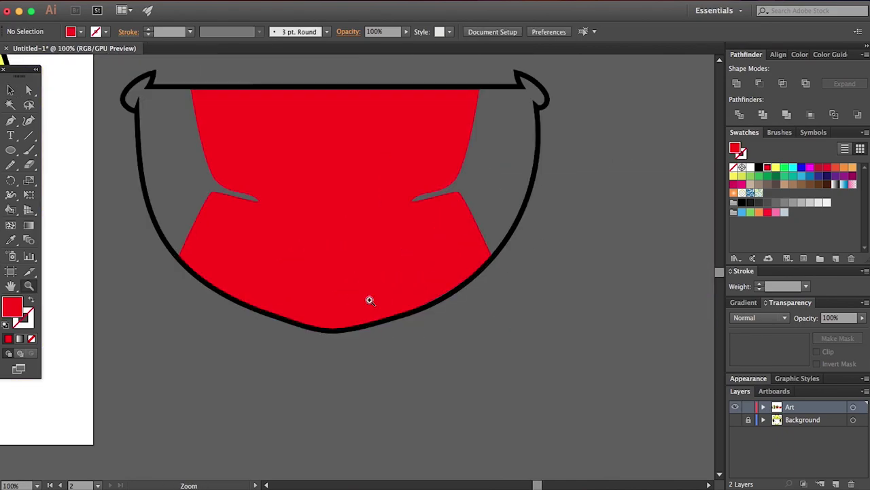
left_click(331, 241)
left_click(348, 231, "alt")
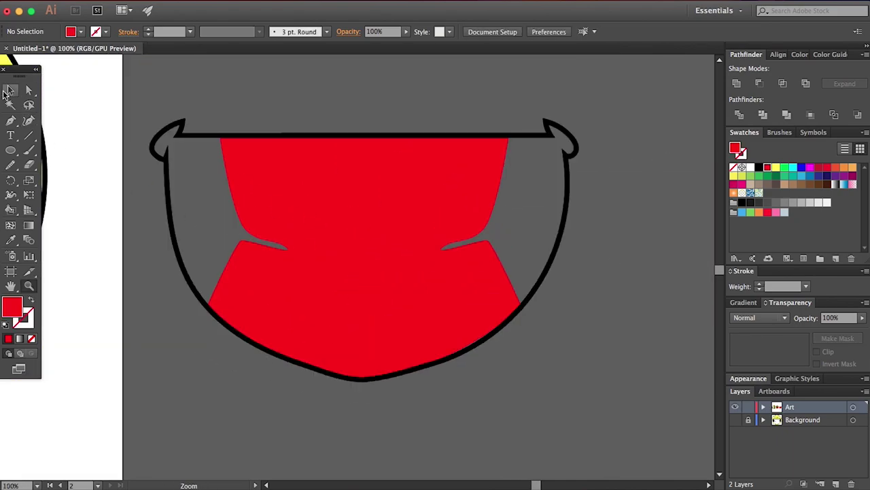
left_click(8, 90)
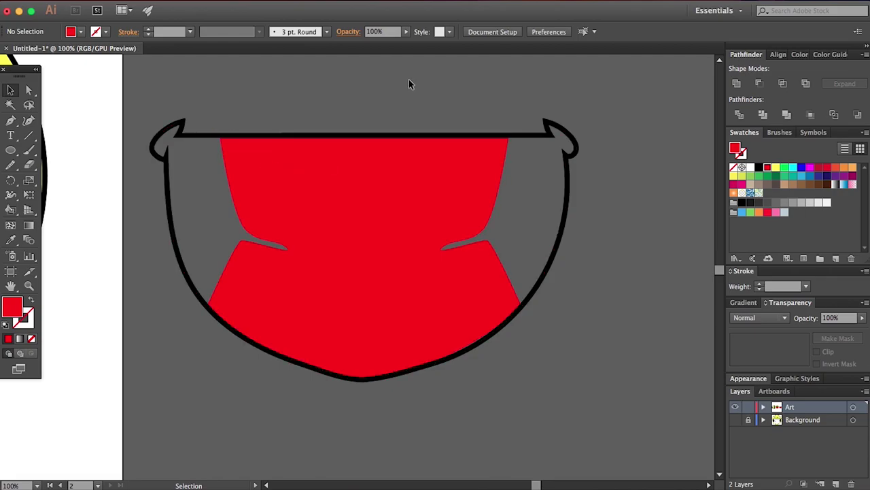
Enlarge the copy's red shape out to the black mouth outline
left_click(539, 136)
right_click(143, 387)
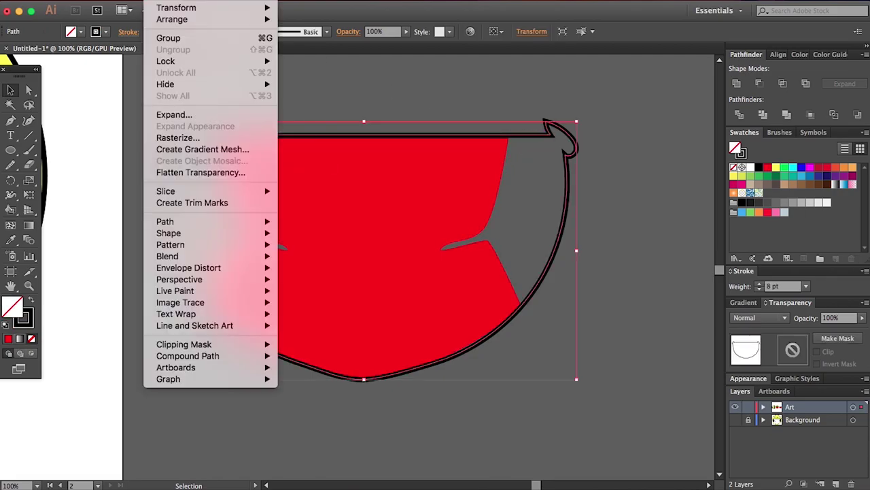
left_click(397, 106)
left_click(423, 179)
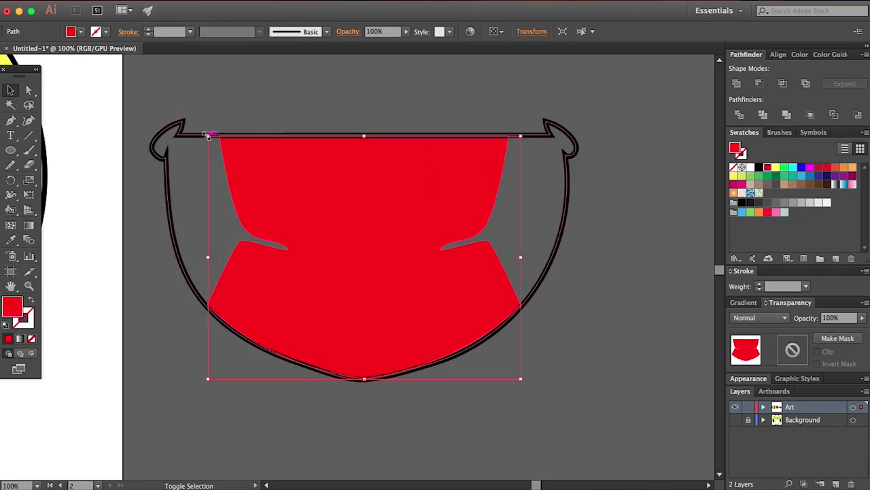
left_click_drag(204, 135, 197, 127)
left_click(314, 85)
Expand the black outline's stroke into a filled shape and select it together with the red shape
left_click(206, 135)
left_click(155, 0)
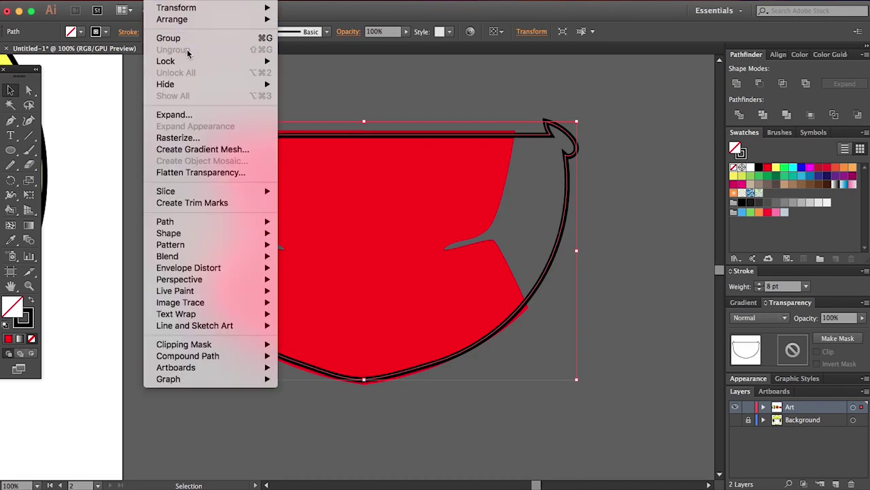
left_click(194, 113)
left_click(487, 317)
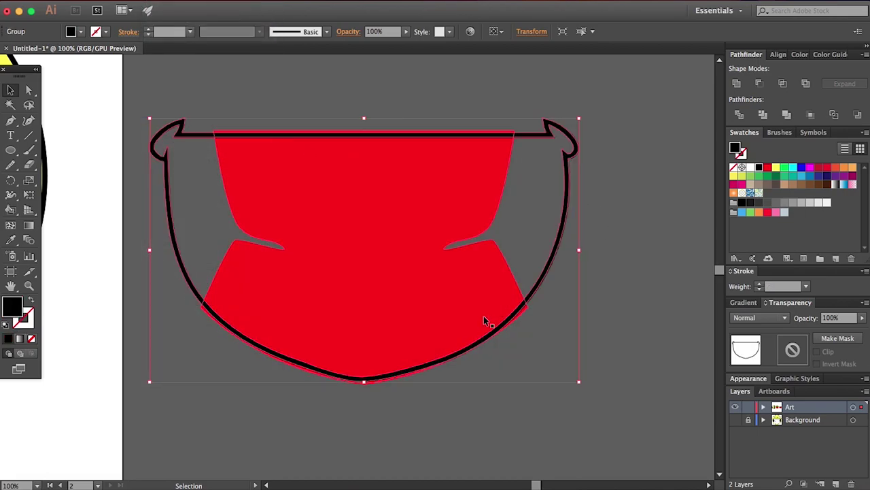
left_click(627, 109)
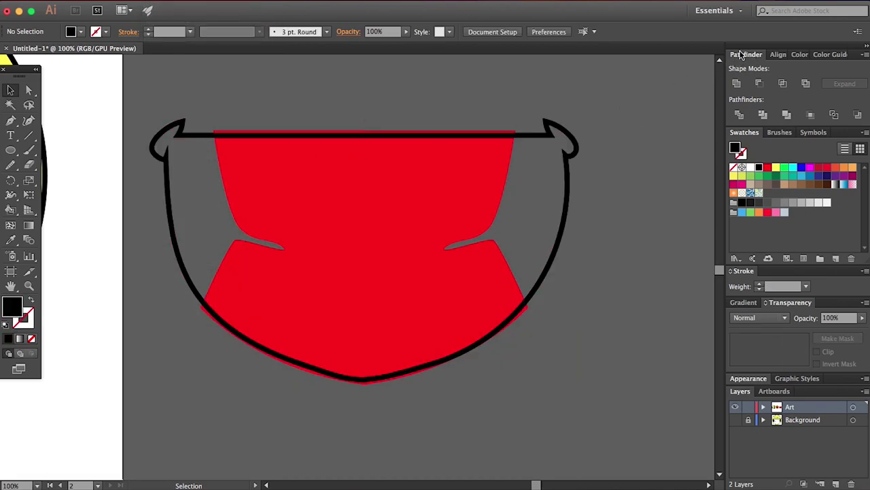
left_click(302, 1)
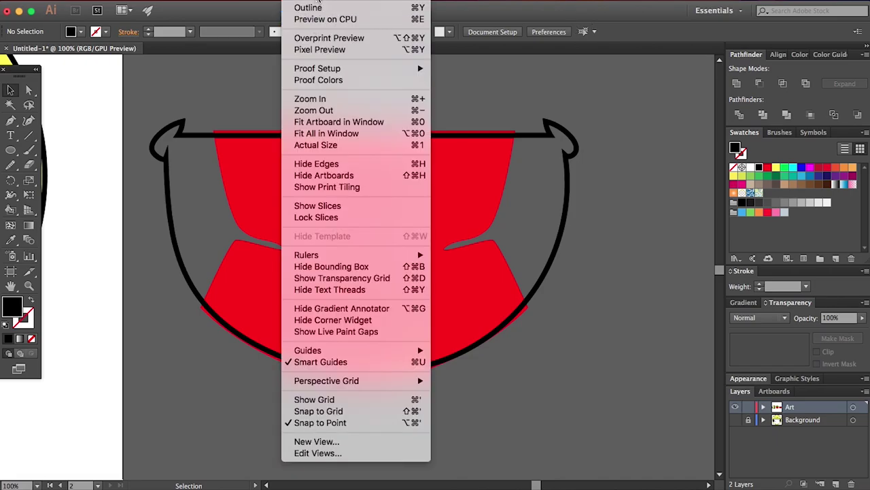
mouse_move(328, 2)
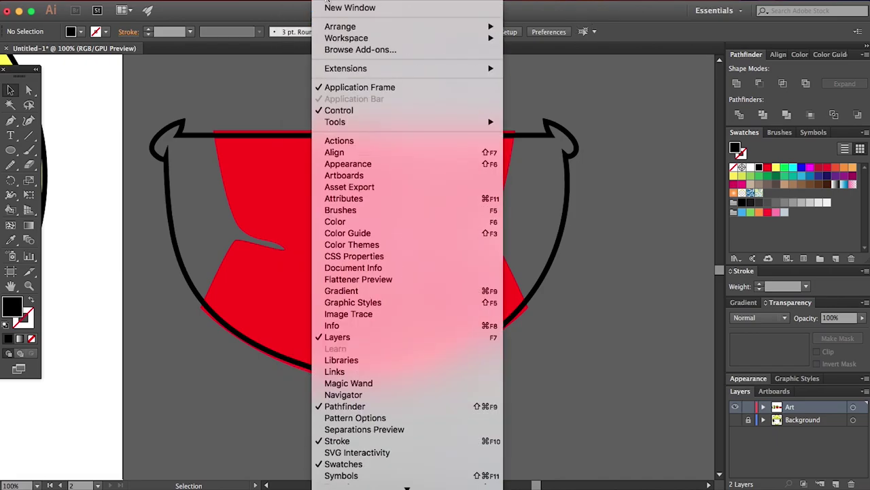
left_click(700, 116)
left_click_drag(517, 114, 458, 199)
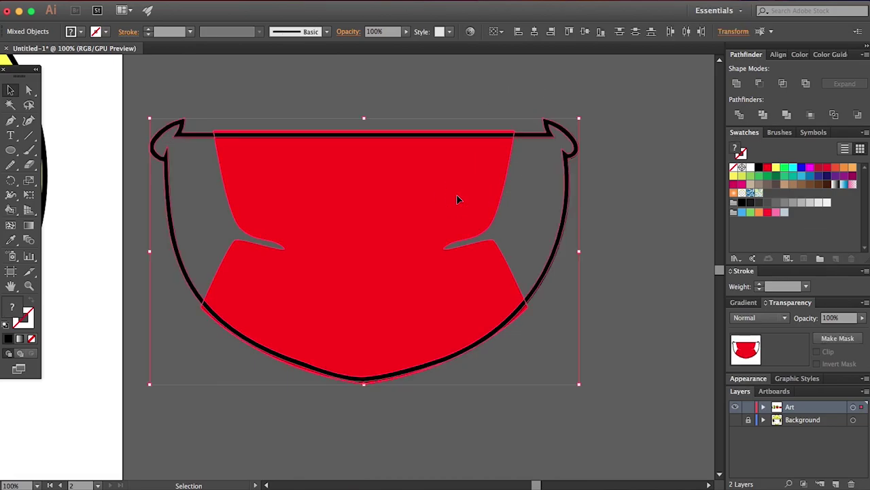
Subtract the outline from the red shape with Minus Front and delete the stray top line
left_click(760, 85)
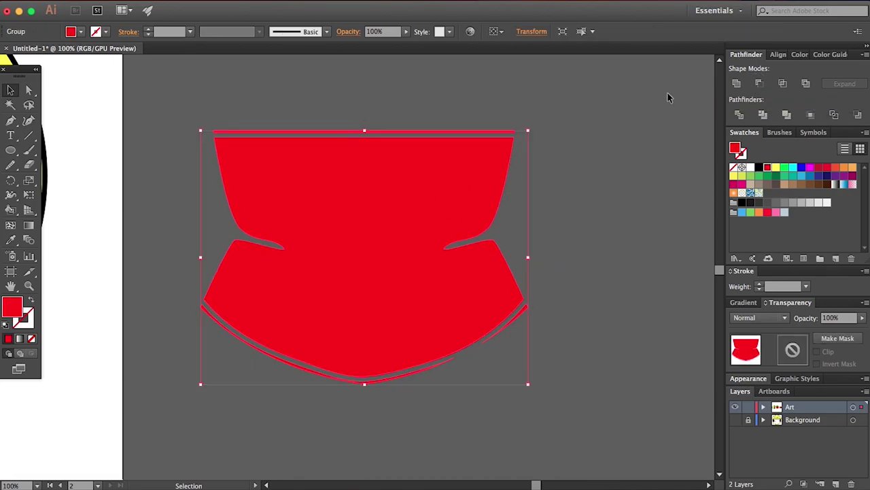
left_click(577, 125)
scroll(412, 129, "left", 5)
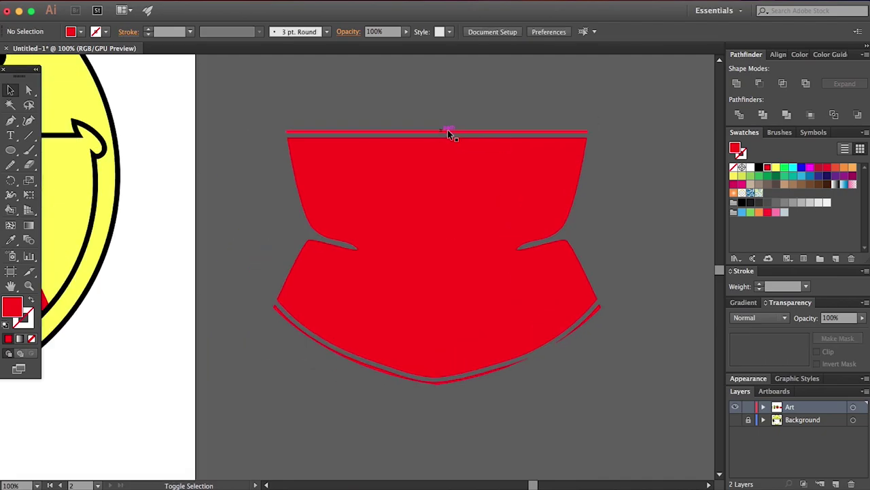
left_click(26, 93)
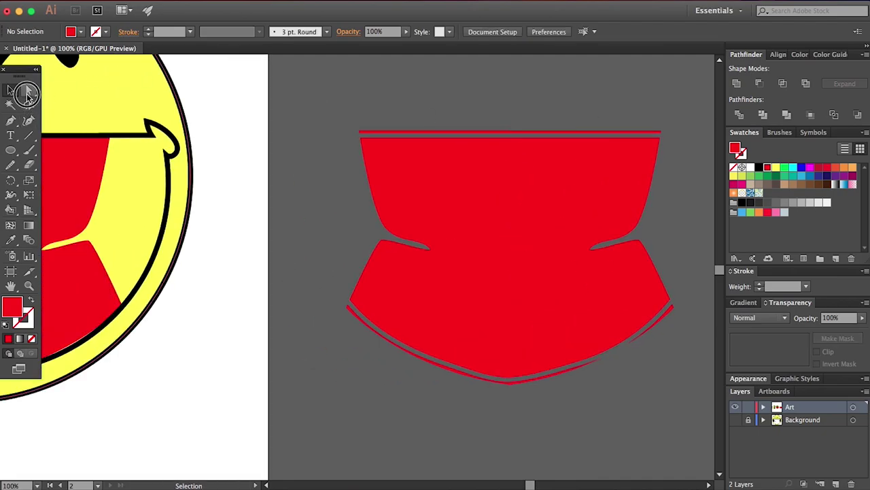
left_click(406, 131)
key("Delete")
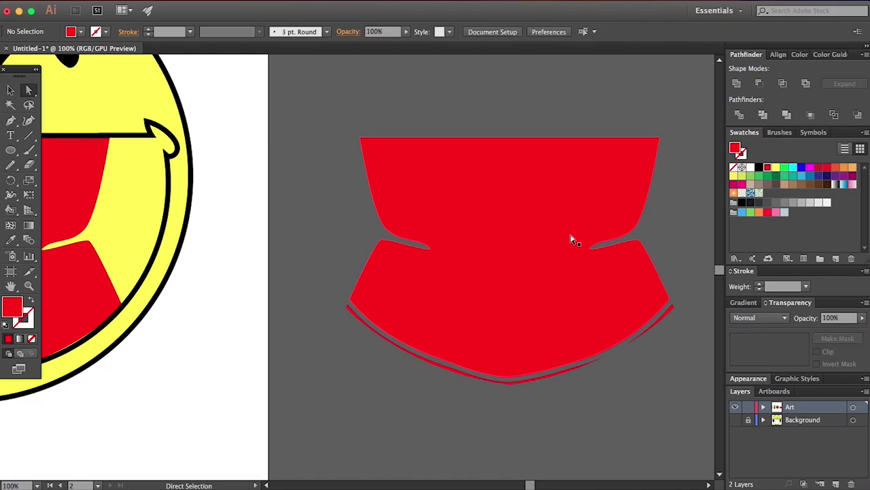
Delete the thin sliver under the red shape and zoom back to the red-mouth smiley
left_click(591, 364)
key("Delete")
scroll(373, 310, "up", 1)
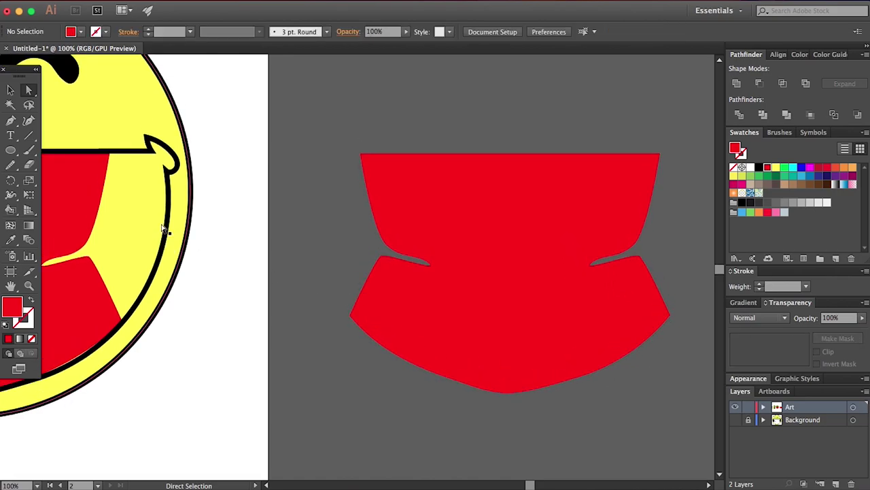
scroll(370, 152, "down", 5)
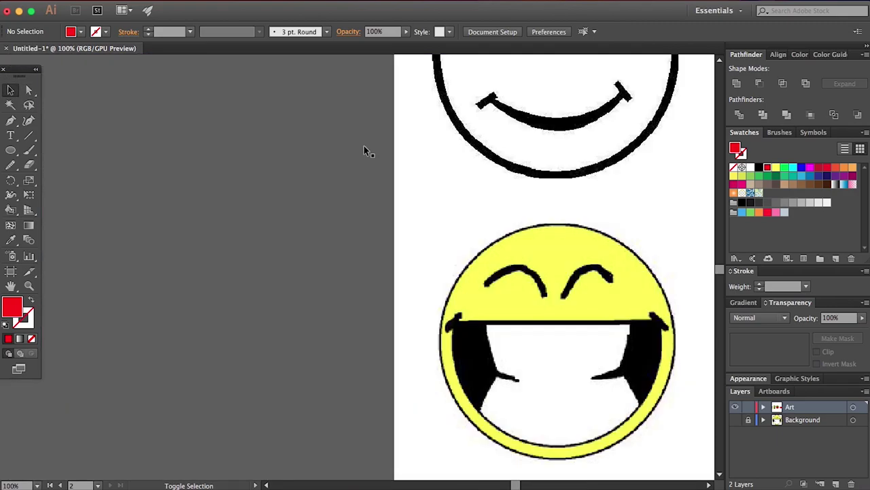
key("z")
left_click_drag(567, 278, 439, 258)
scroll(588, 269, "down", 2)
left_click(434, 259)
left_click(10, 90)
Delete the red mouth shape and fill the mouth outline with black
left_click(422, 228)
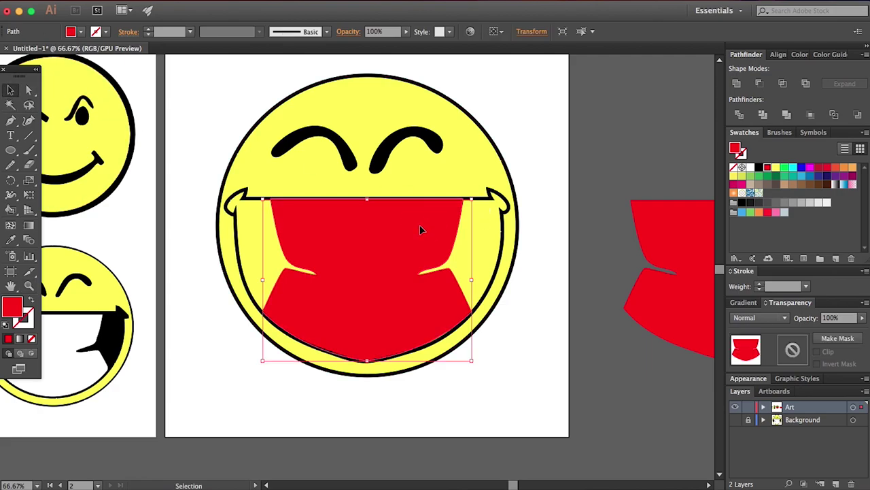
key("Delete")
left_click(452, 197)
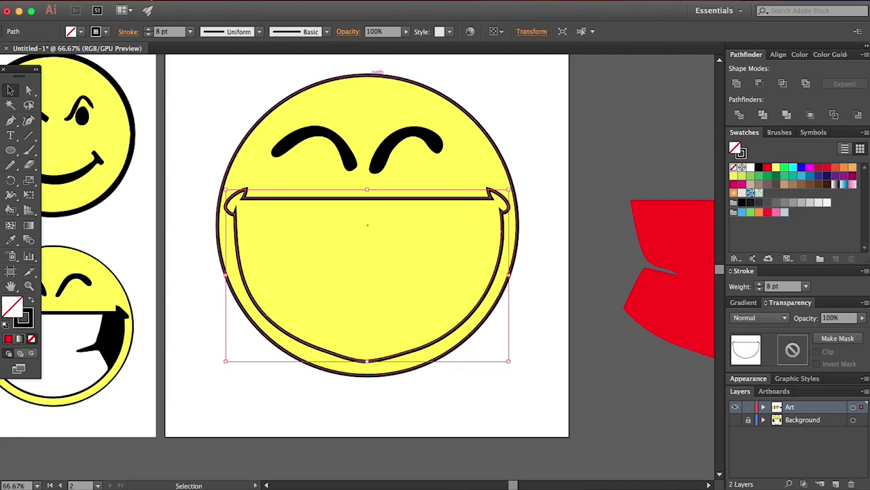
left_click(759, 168)
left_click(630, 174)
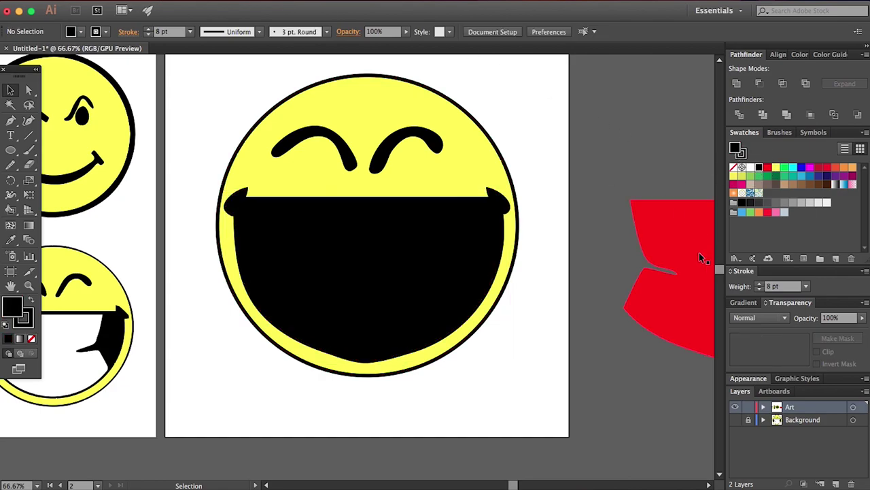
Move the red shape onto the black mouth and remove the black mouth's stroke
left_click_drag(688, 264, 330, 253)
left_click(640, 279)
left_click(501, 259)
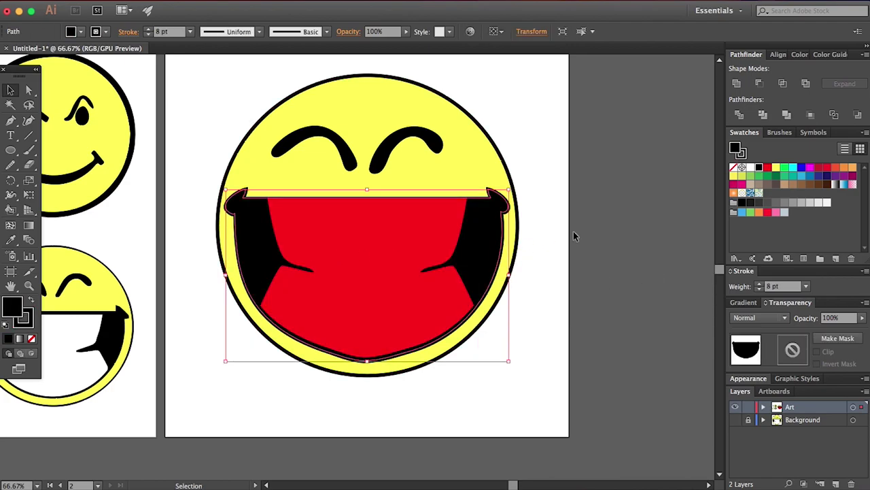
left_click(732, 168)
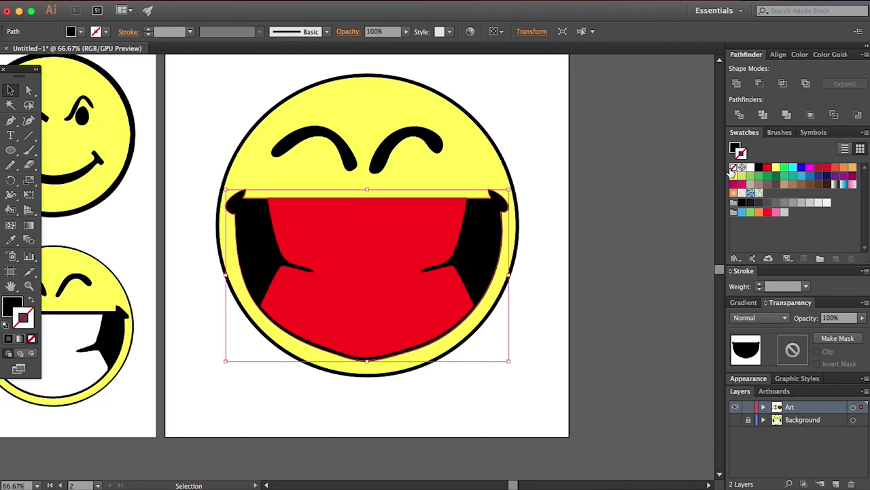
left_click(608, 171)
Nudge the red mouth shape down slightly and change its fill to white for the teeth
left_click(386, 219)
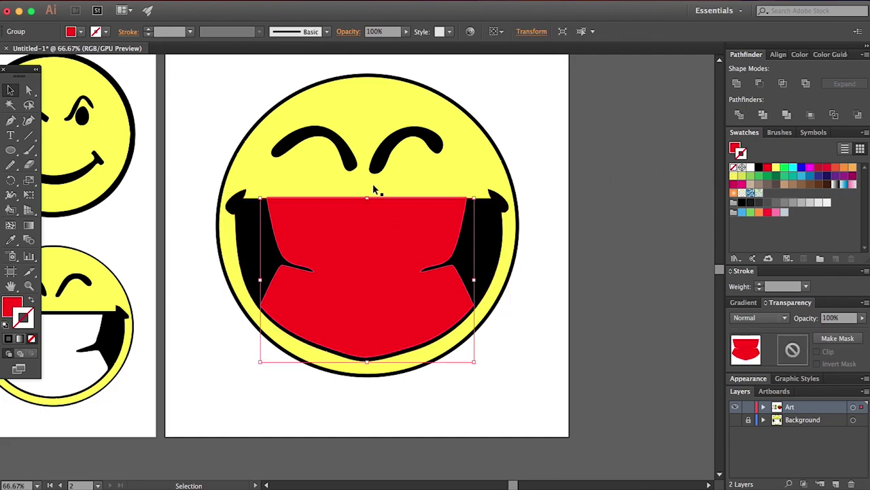
key("Down")
key("Down")
key("Down")
key("Down")
left_click(634, 148)
scroll(652, 150, "down", 1)
scroll(652, 150, "right", 1)
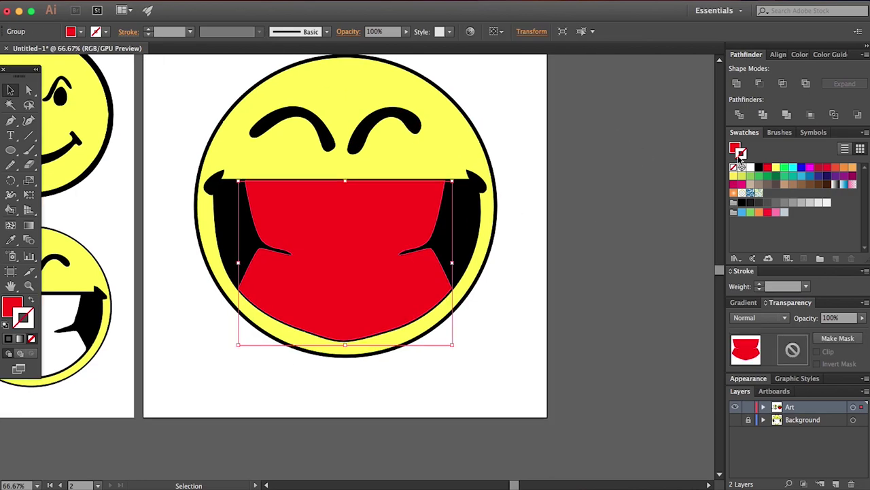
left_click(735, 148)
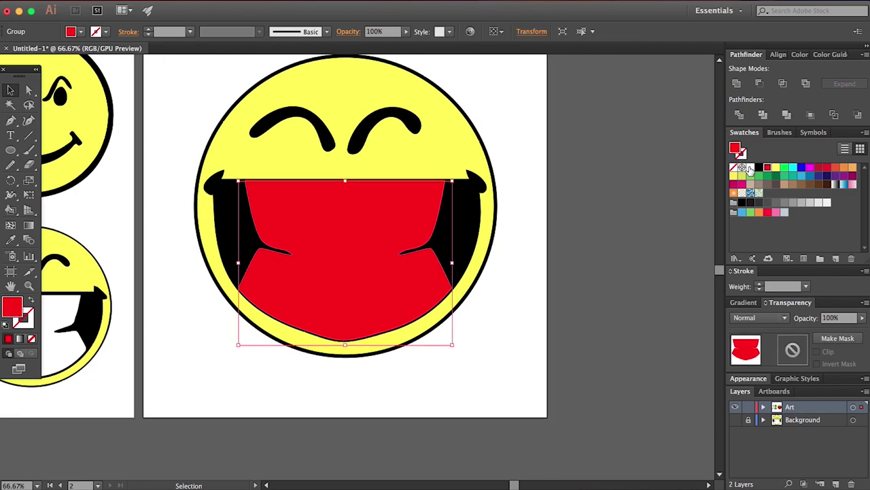
left_click(749, 168)
left_click(547, 138)
Zoom out, select the whole big smiley and move it right beside the second artboard
key("z")
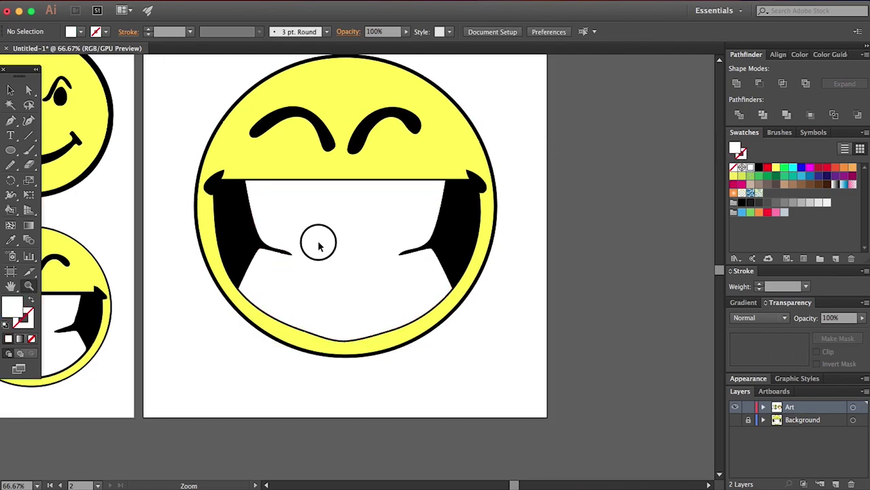
left_click(318, 244, "alt")
left_click(348, 255)
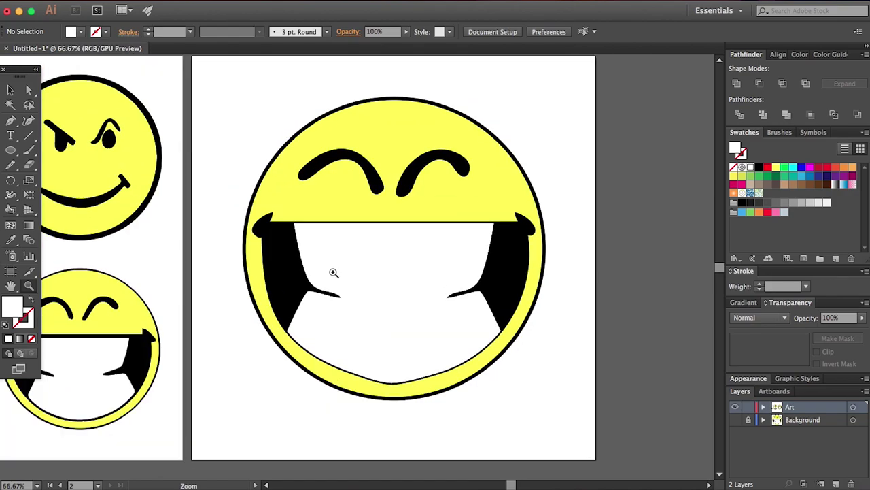
left_click(332, 276, "alt")
left_click(10, 90)
left_click_drag(286, 125, 511, 327)
left_click_drag(442, 232, 696, 195)
Zoom out, try dragging the smiley group, then undo so it stays on artboard 2
left_click(538, 107)
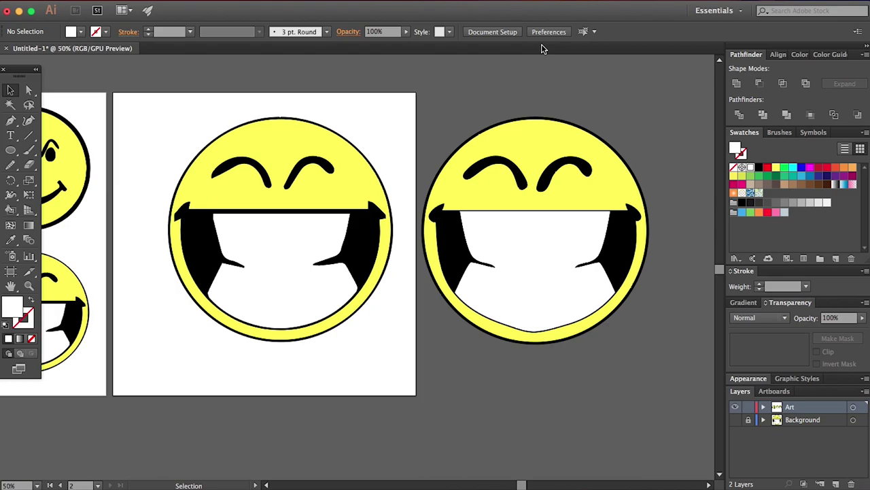
key("z")
left_click(215, 230, "alt")
left_click(11, 91)
left_click_drag(352, 244, 452, 242)
key("super+z")
key("super+z")
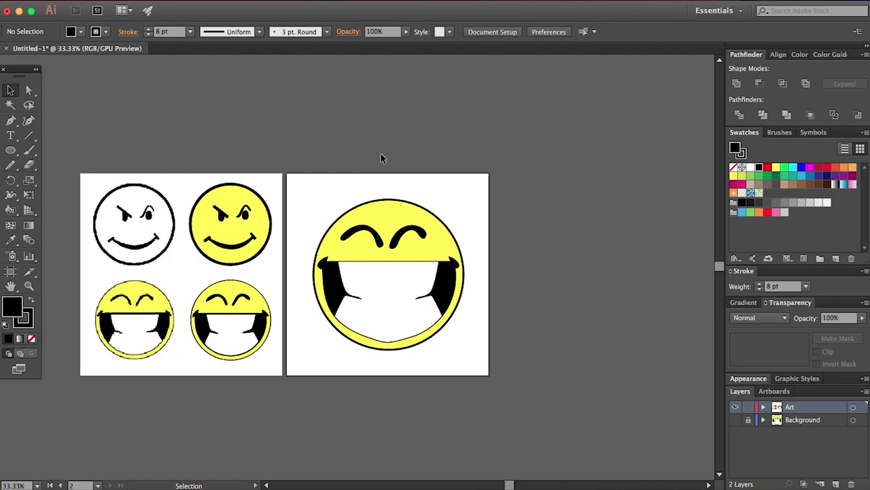
Start File > Export > Export As with PNG kept as the format
left_click(125, 2)
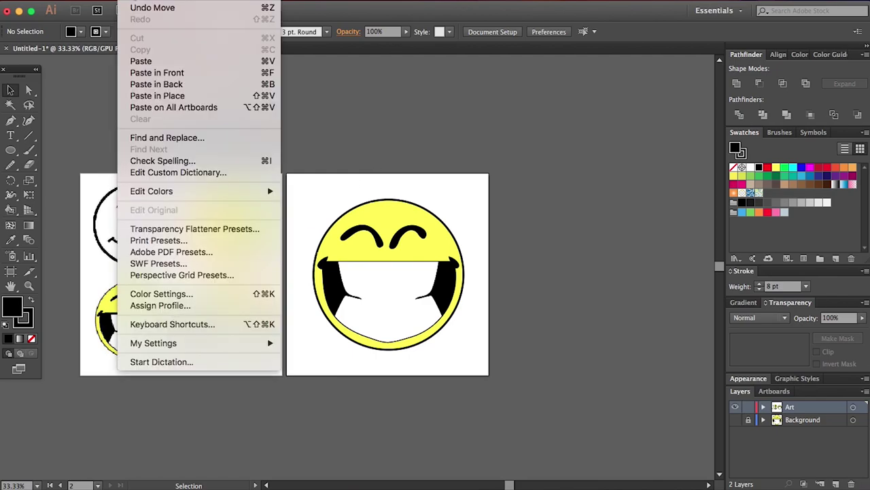
mouse_move(103, 2)
mouse_move(196, 192)
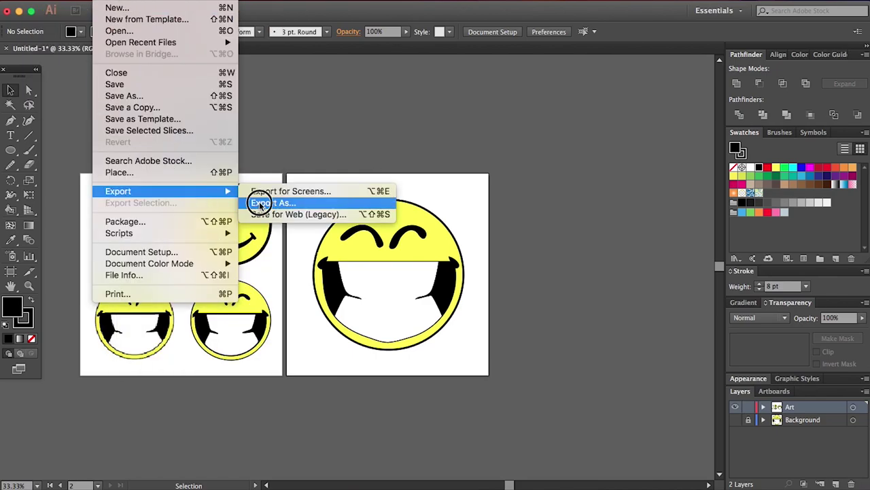
left_click(262, 202)
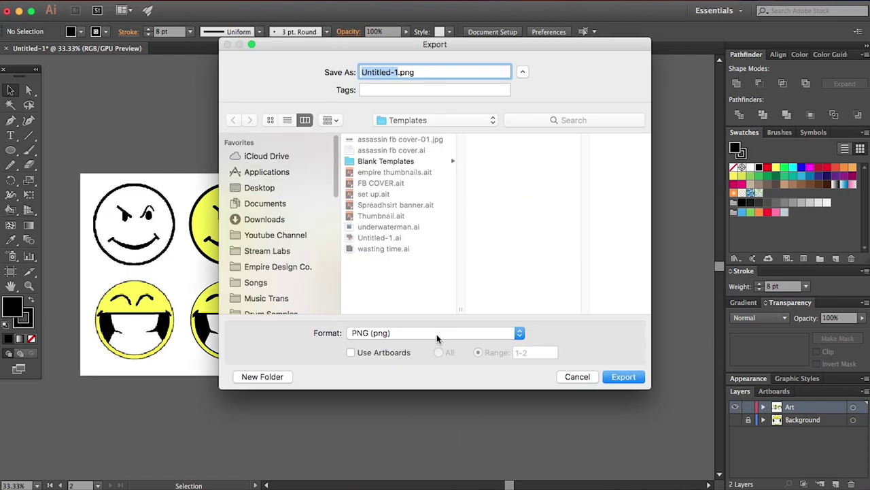
left_click(437, 334)
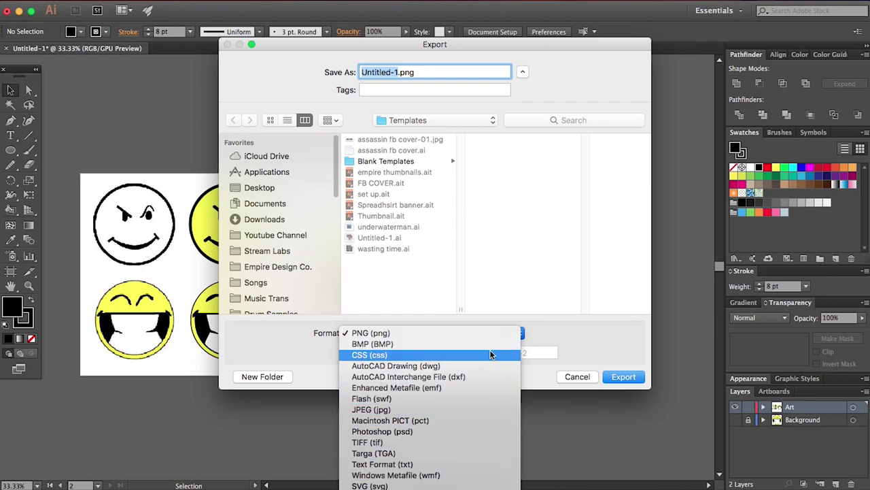
left_click(551, 336)
left_click(520, 333)
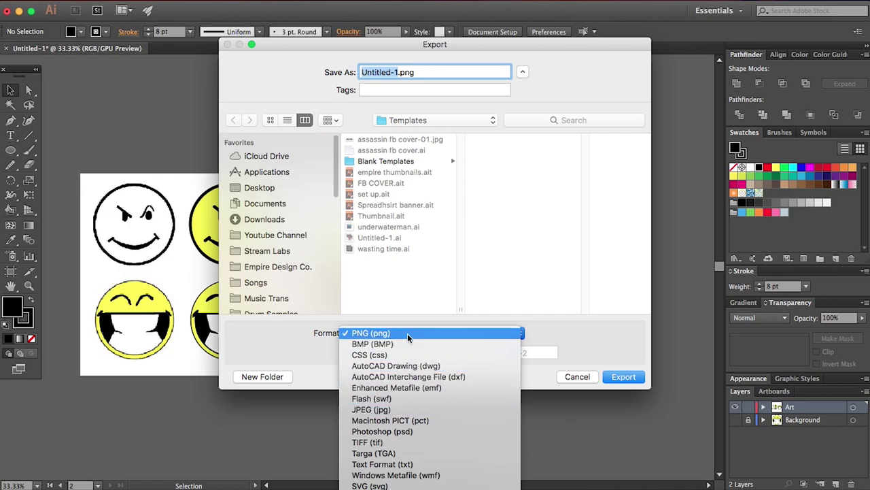
left_click(547, 351)
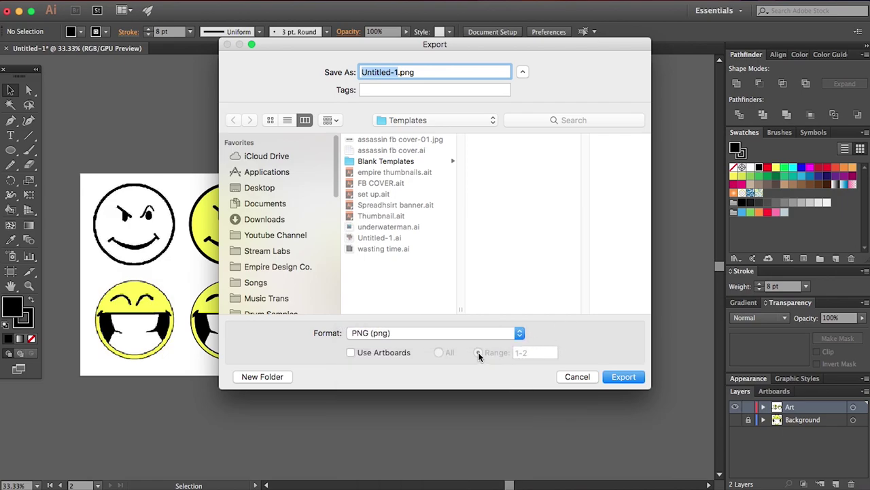
Reposition the Export window to uncover the artwork and panels, keeping PNG format
left_click(545, 47)
left_click_drag(545, 46, 228, 327)
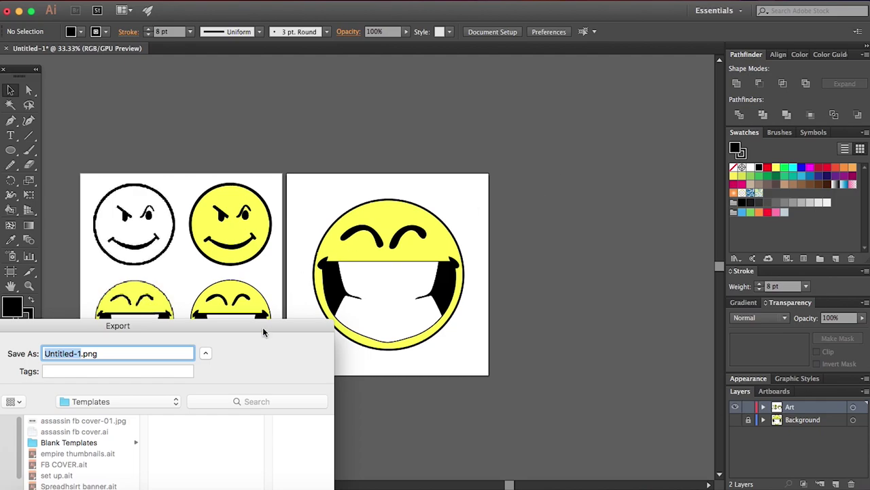
left_click_drag(272, 323, 825, 119)
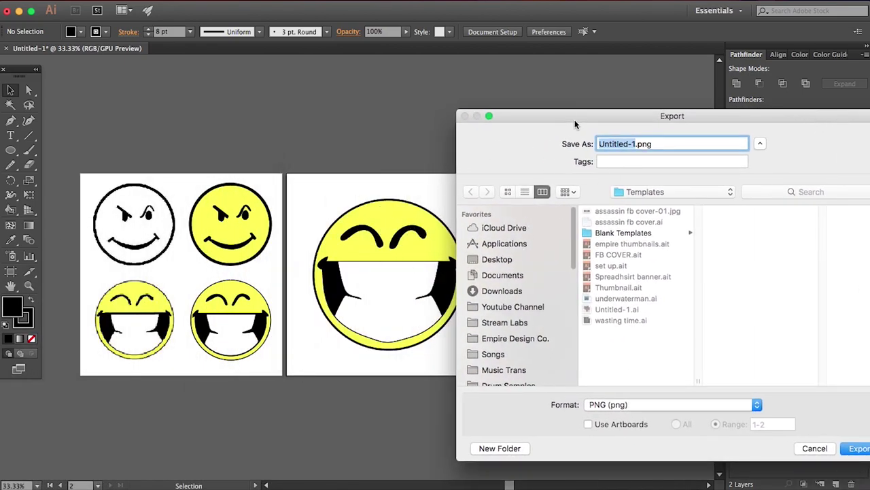
left_click_drag(575, 119, 335, 84)
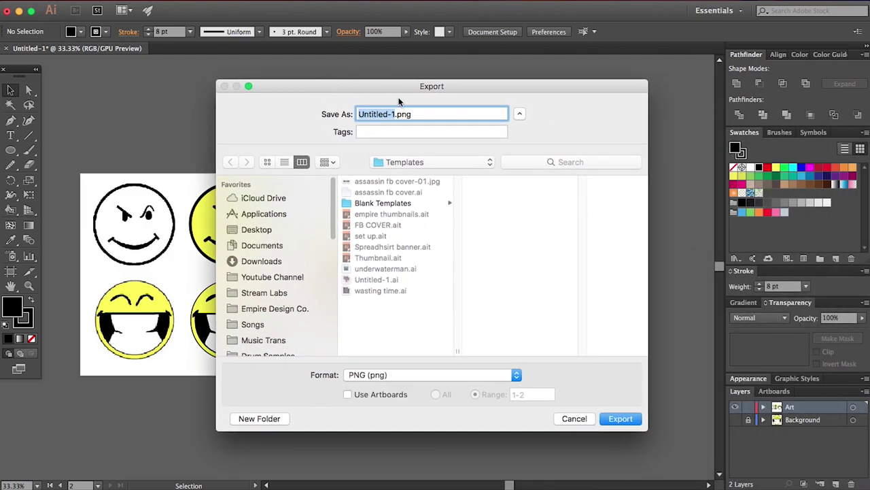
left_click_drag(380, 99, 520, 95)
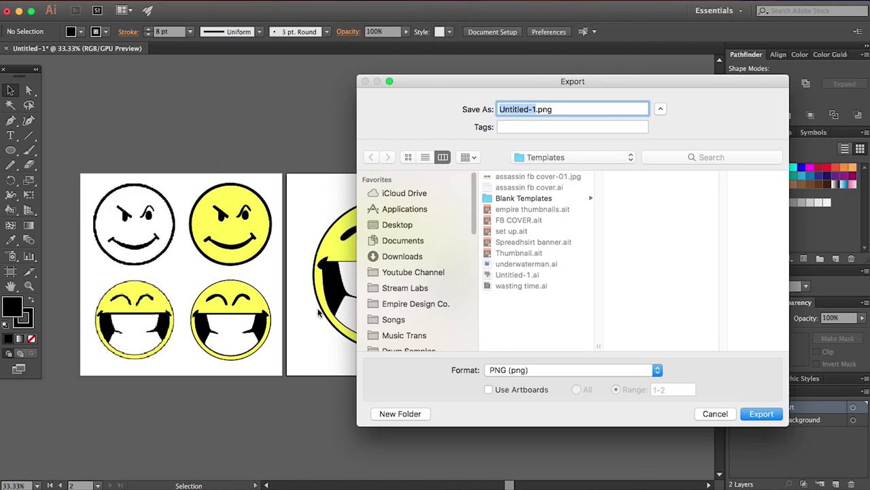
left_click_drag(604, 81, 480, 83)
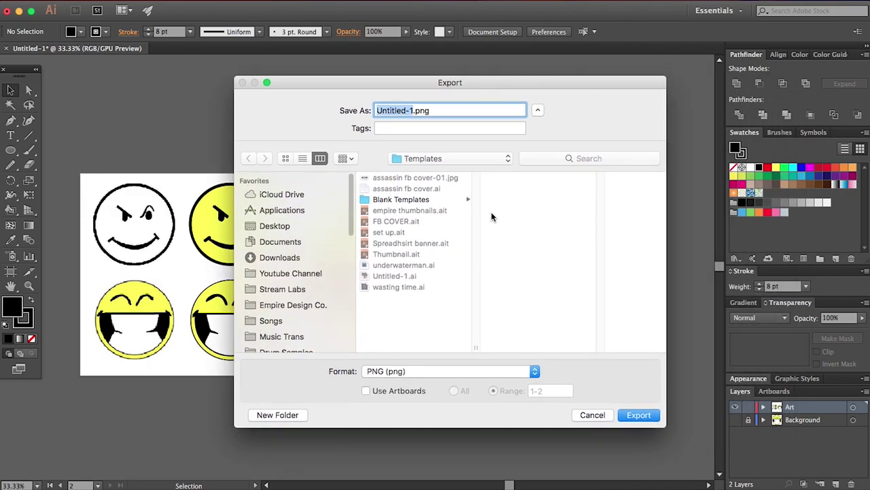
left_click(403, 370)
left_click(363, 391)
Turn on Use Artboards with range 2 and export artboard 2 as PNG
left_click_drag(306, 104, 399, 101)
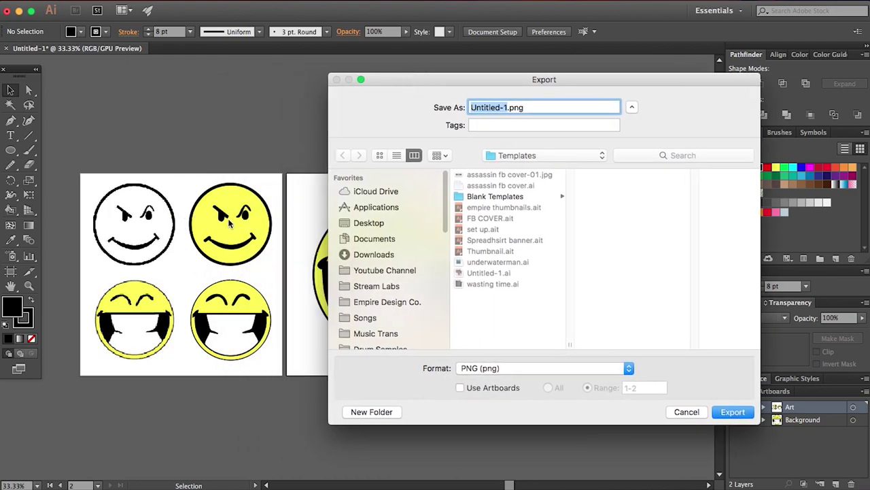
left_click(459, 387)
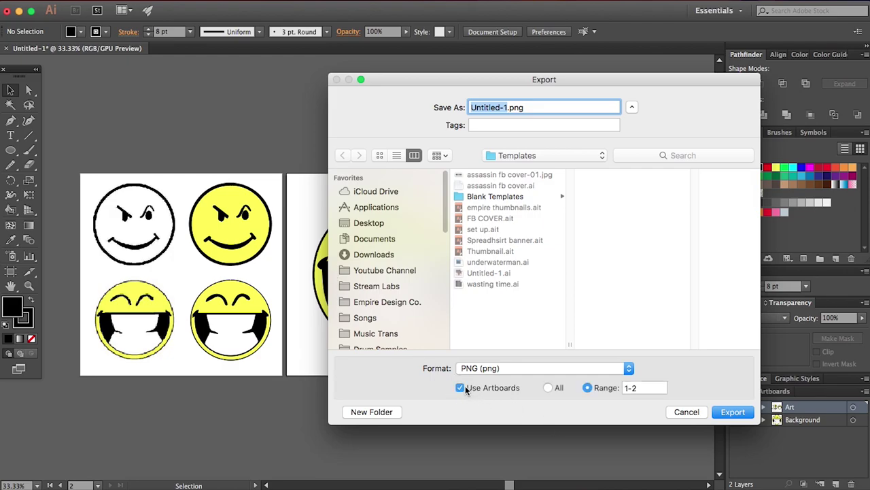
left_click(460, 387)
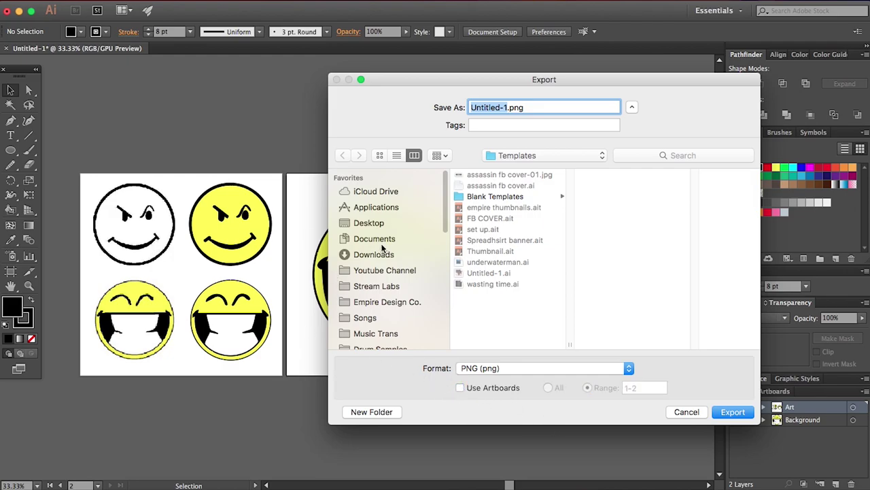
mouse_move(619, 90)
left_mouse_down()
mouse_move(567, 78)
mouse_move(524, 81)
left_mouse_up()
left_click(366, 378)
left_click(537, 379)
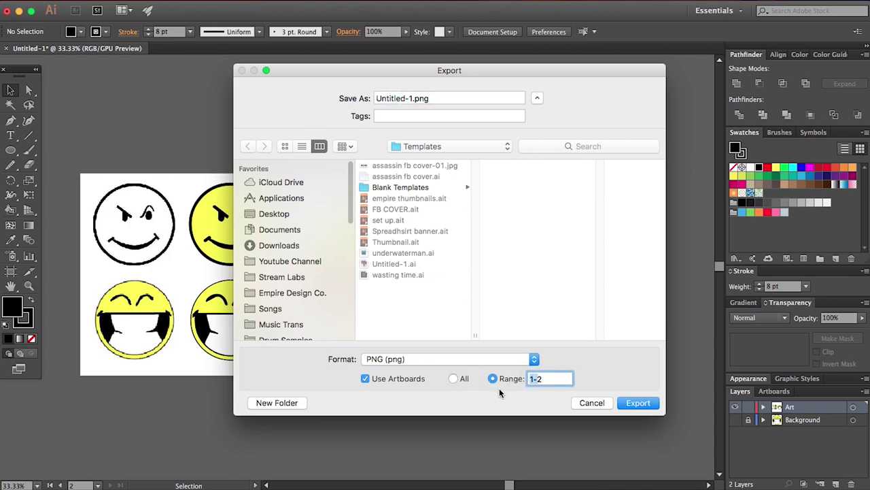
type("2")
left_click(638, 402)
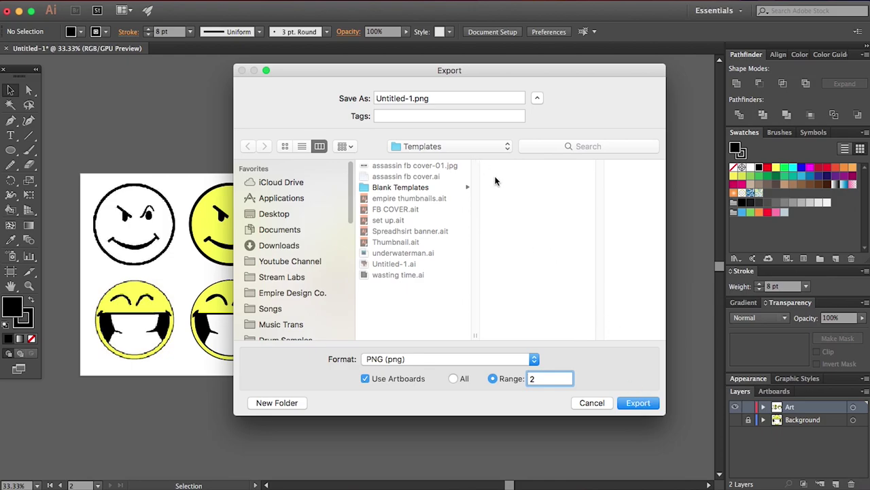
In PNG Options, keep a transparent background and set resolution to Other, 300 ppi
left_click(650, 406)
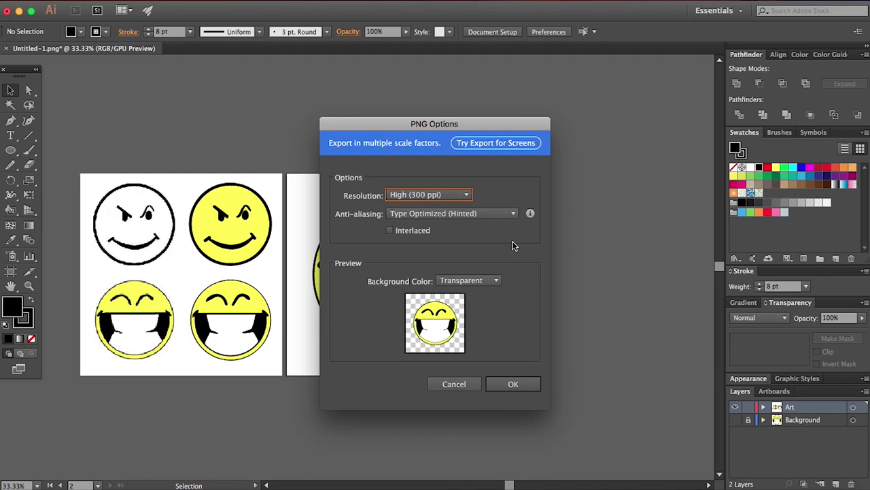
left_click(480, 279)
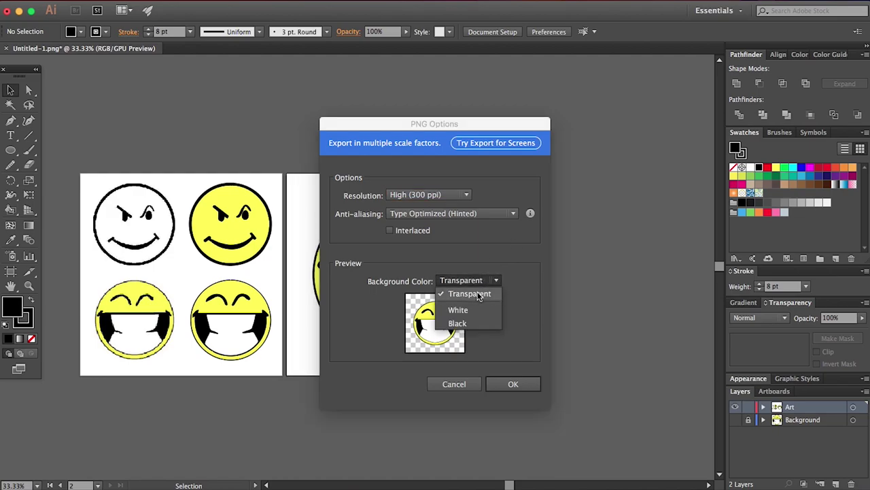
left_click(477, 293)
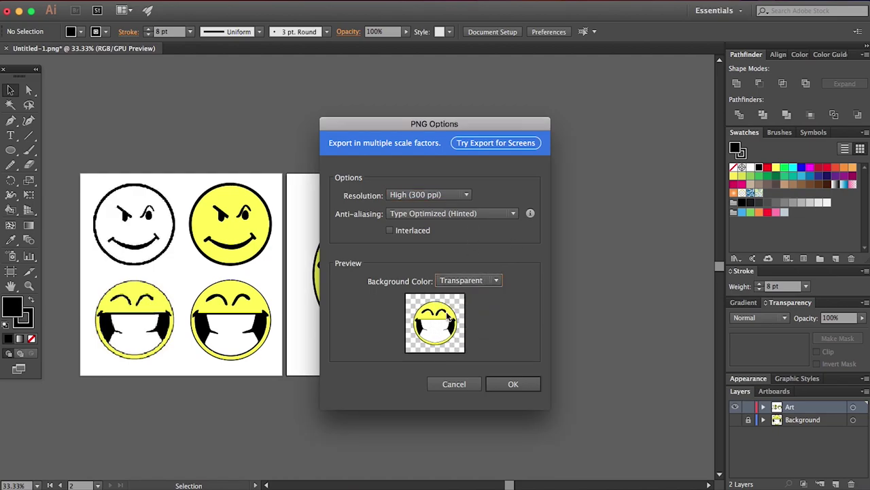
left_click(442, 193)
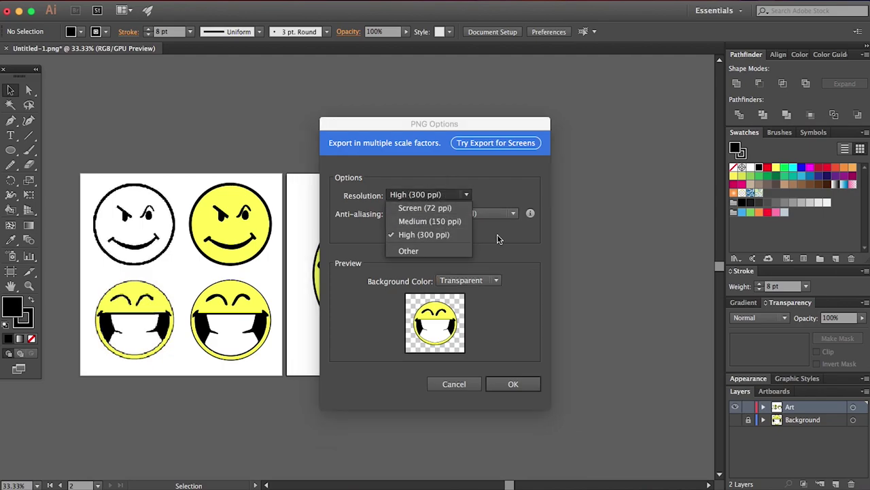
left_click(497, 234)
left_click(434, 196)
left_click(427, 193)
left_click(428, 193)
left_click(425, 250)
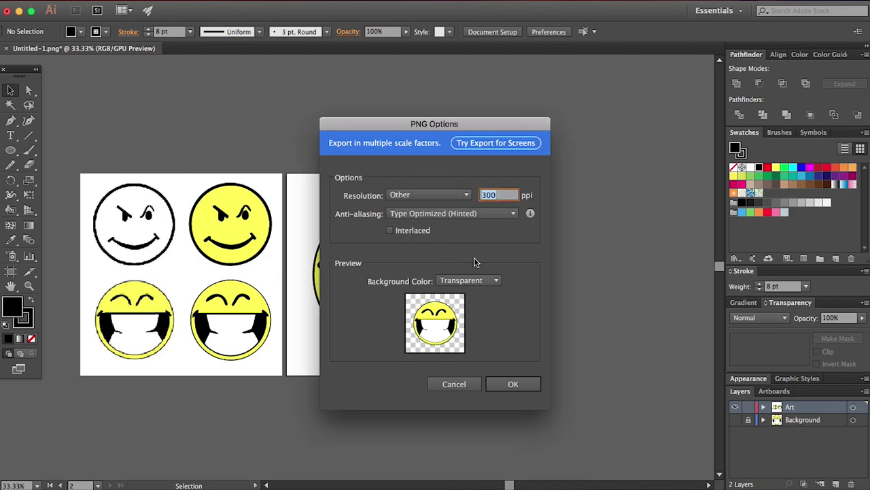
left_click(501, 194)
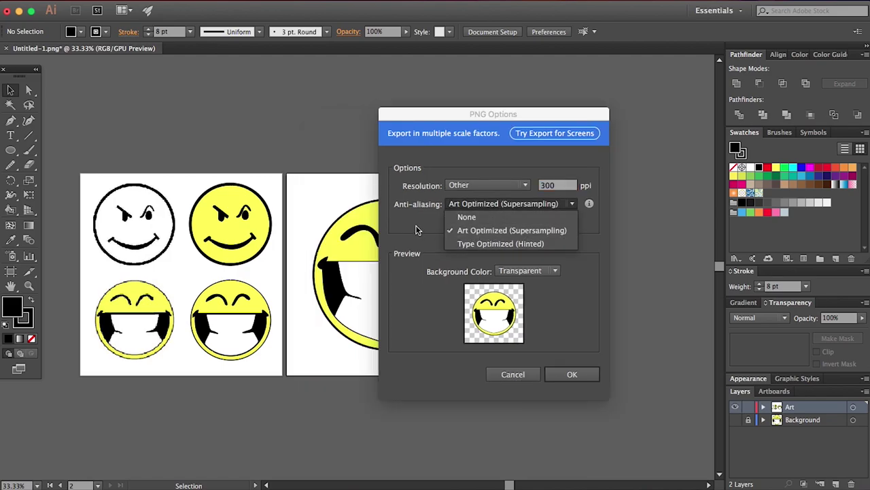
Keep Art Optimized anti-aliasing, set background back to Transparent after previewing black, then cancel
left_click(503, 231)
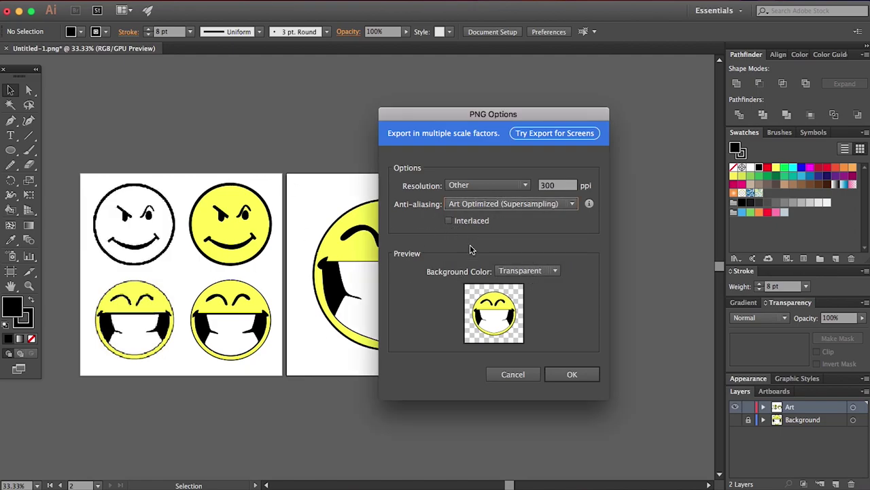
left_click(537, 270)
left_click(538, 313)
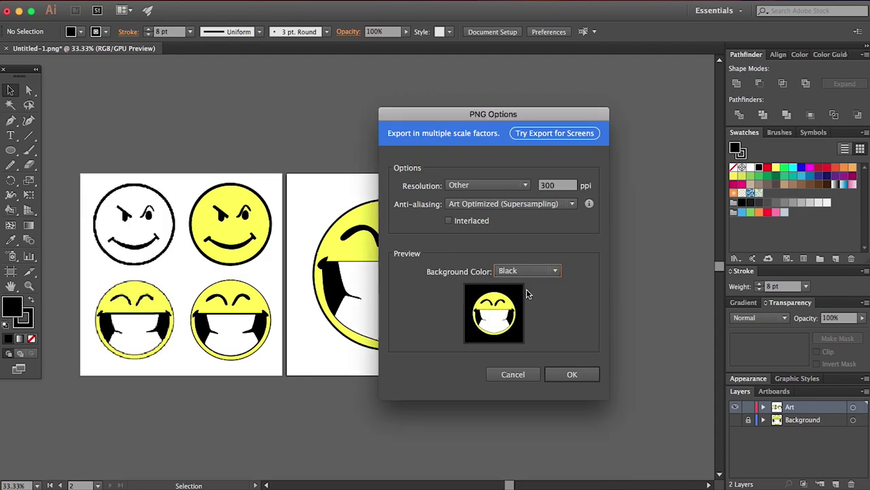
left_click(530, 272)
left_click(531, 312)
left_click(531, 274)
left_click(531, 283)
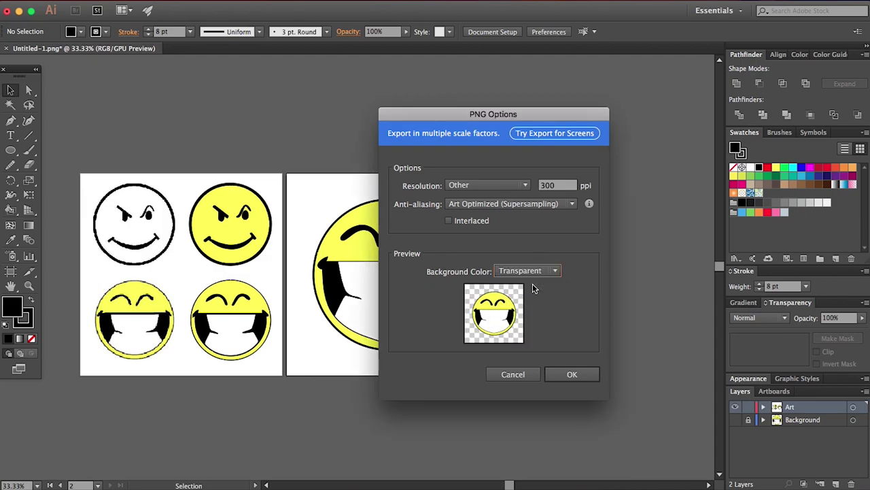
left_click(515, 374)
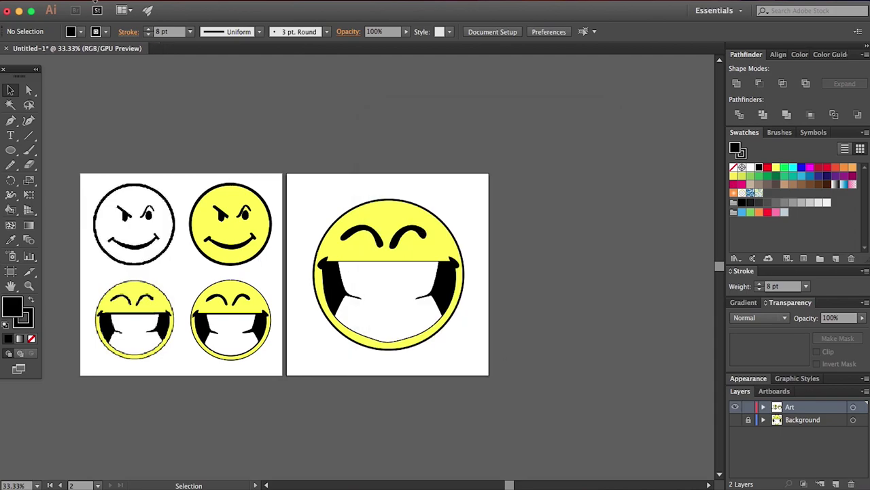
Export As JPEG (jpg) with Use Artboards limited to artboard 2
left_click(95, 1)
mouse_move(178, 193)
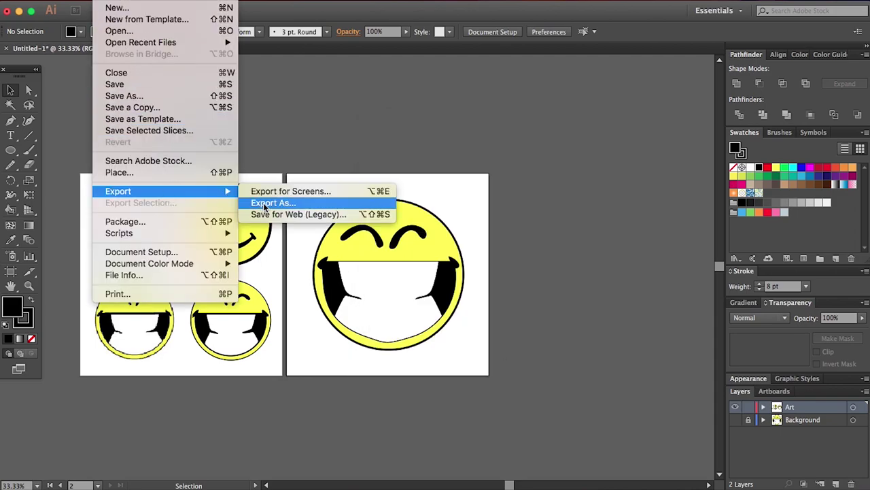
left_click(265, 207)
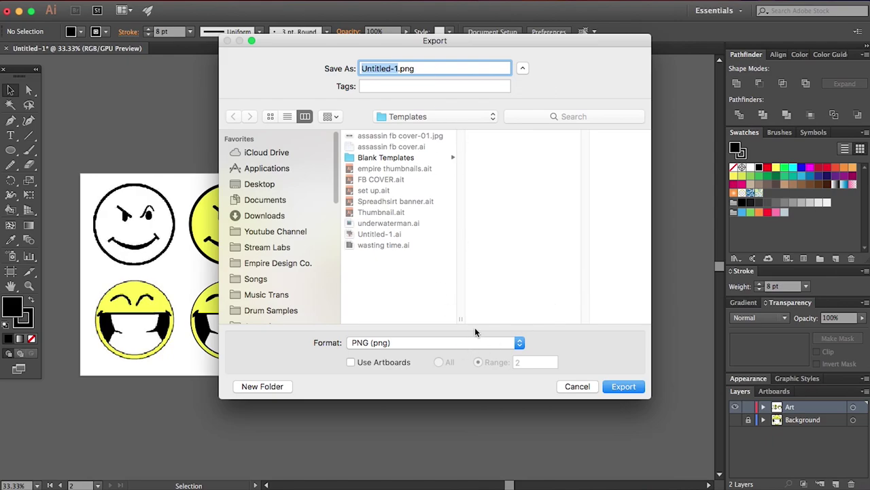
left_click(475, 342)
left_click(408, 446)
left_click(352, 363)
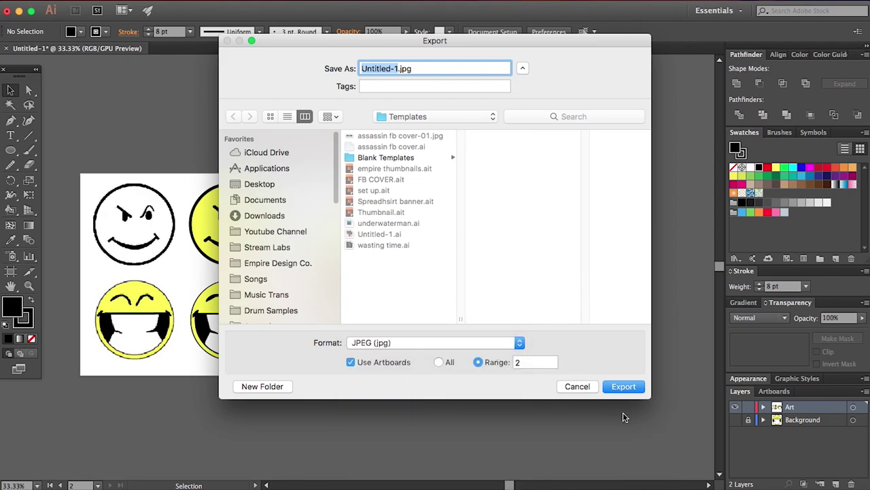
left_click(625, 386)
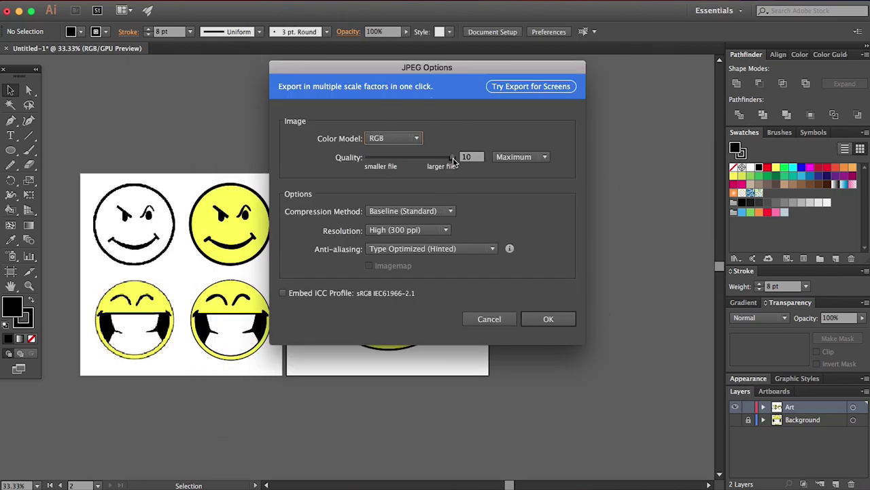
left_click_drag(453, 161, 530, 170)
left_click(411, 140)
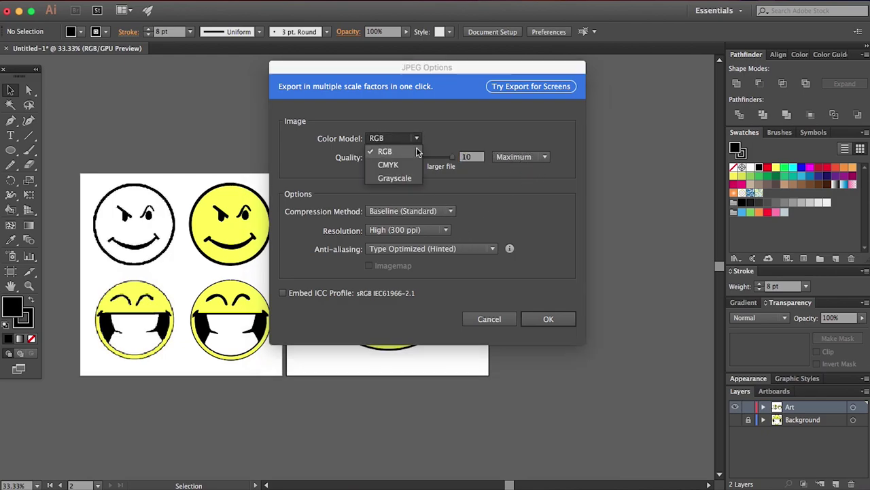
left_click(419, 140)
left_click(413, 140)
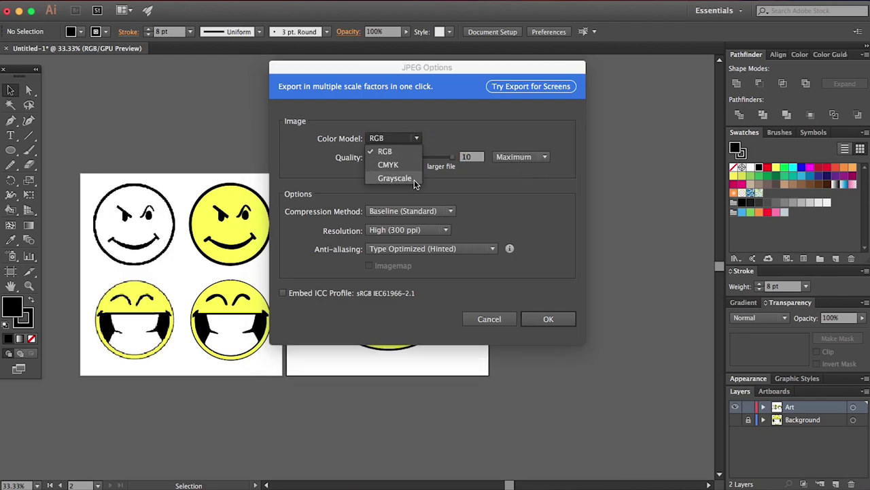
left_click(421, 140)
left_click(416, 140)
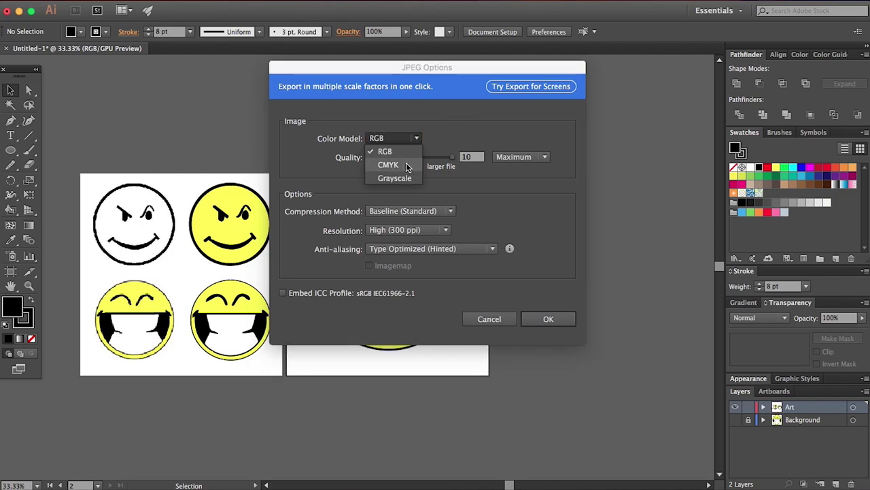
left_click(434, 139)
left_click(418, 140)
left_click(453, 144)
left_click(416, 139)
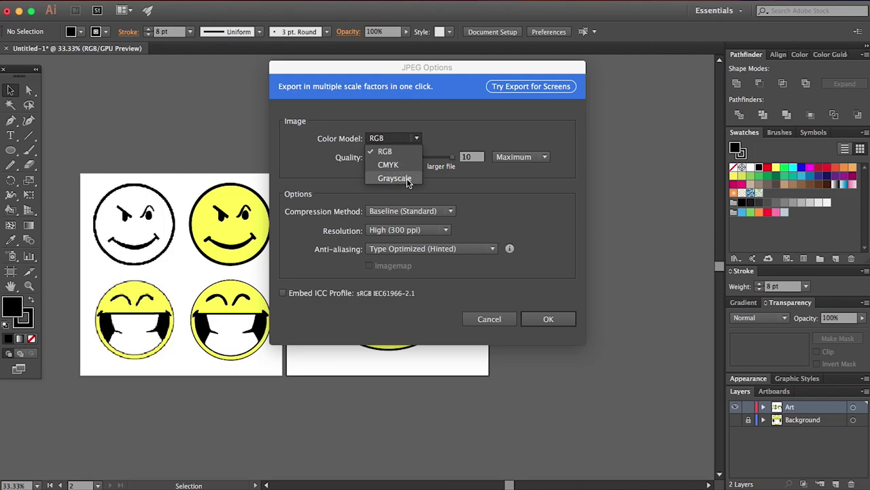
key("Escape")
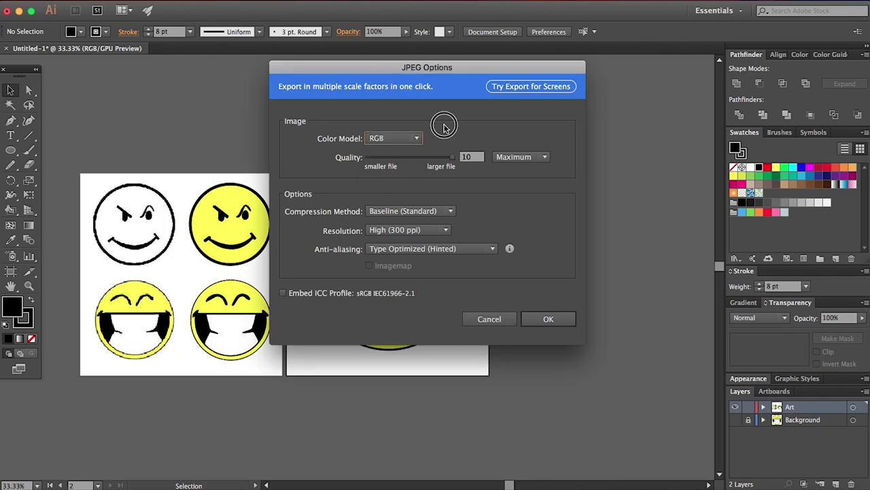
Keep Baseline (Standard) compression and High (300 ppi) resolution in JPEG Options
left_click(447, 212)
left_click(454, 211)
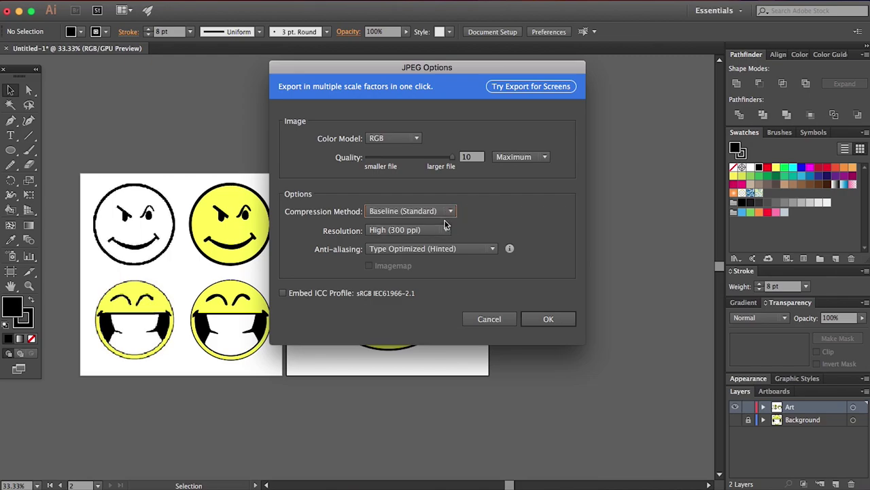
left_click(445, 230)
left_click(450, 211)
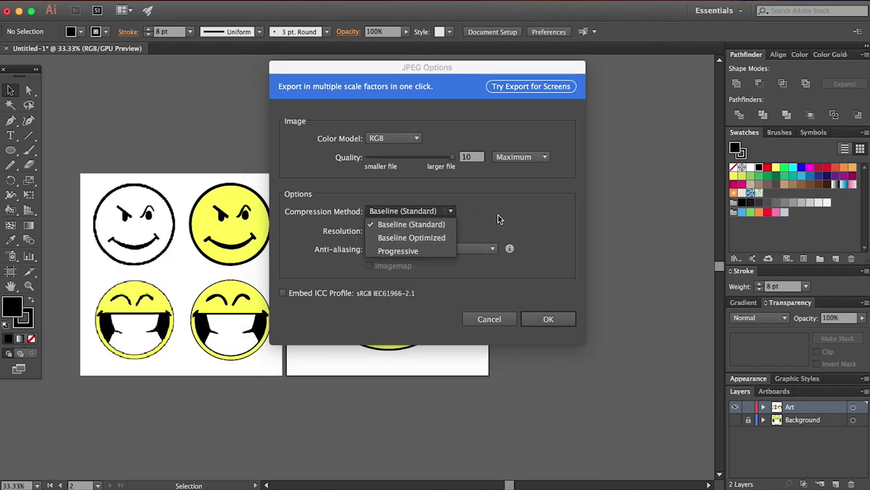
left_click(500, 214)
left_click(447, 232)
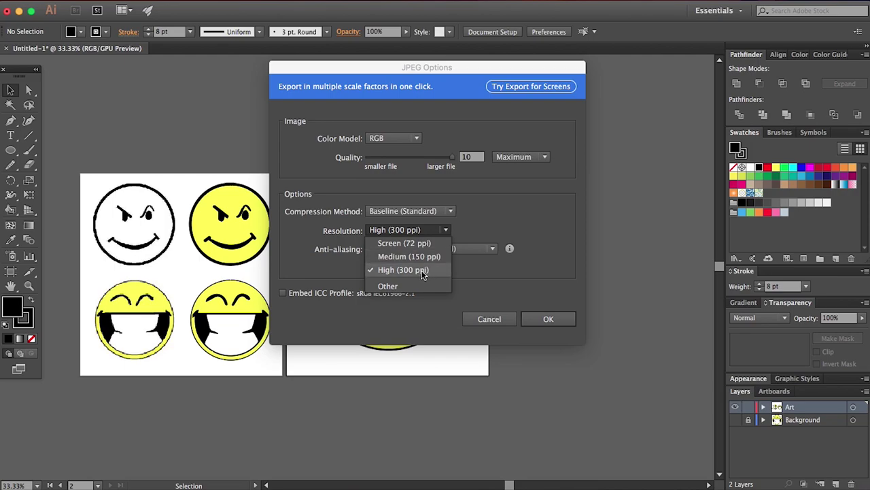
left_click(418, 270)
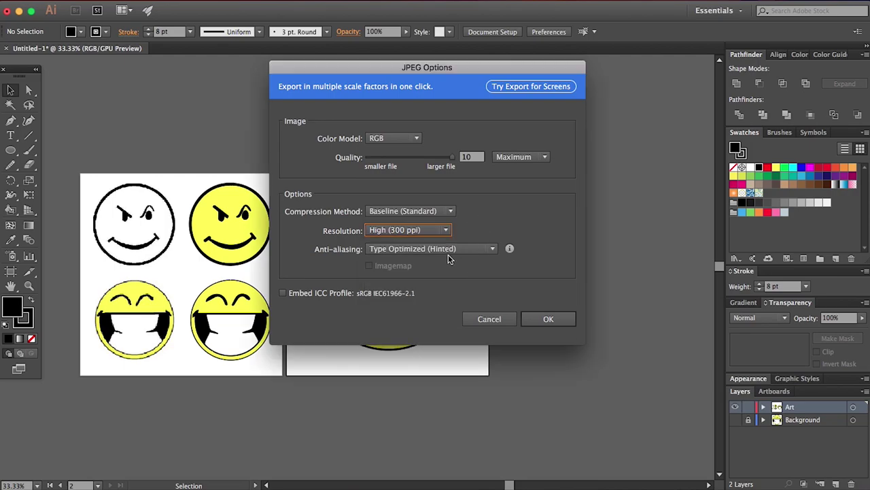
Set anti-aliasing to Art Optimized (Supersampling), leaving resolution at High (300 ppi)
left_click(407, 251)
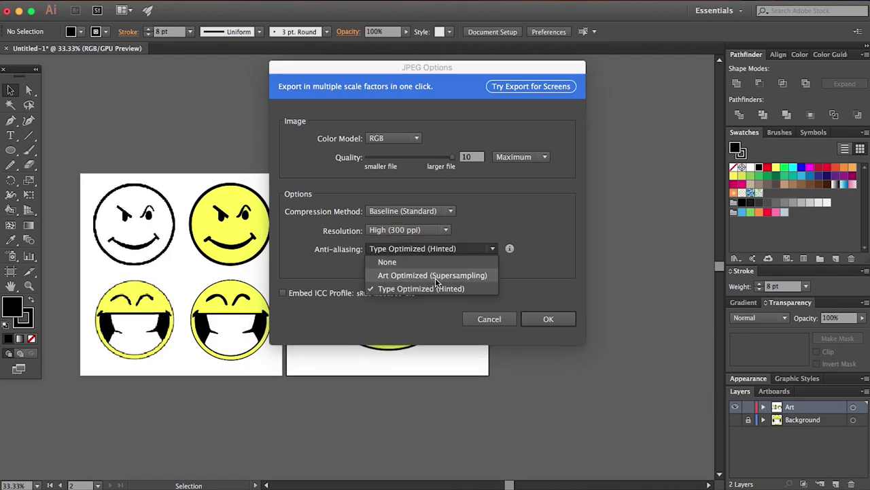
left_click(439, 278)
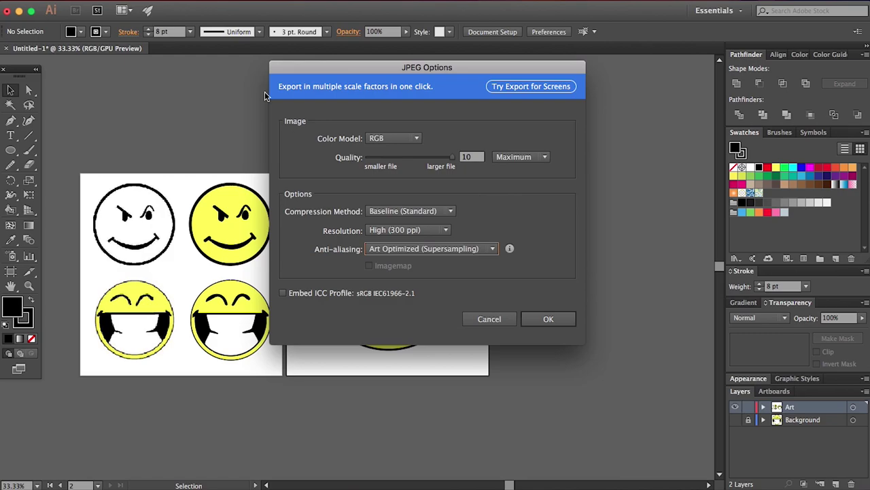
left_click_drag(459, 66, 478, 66)
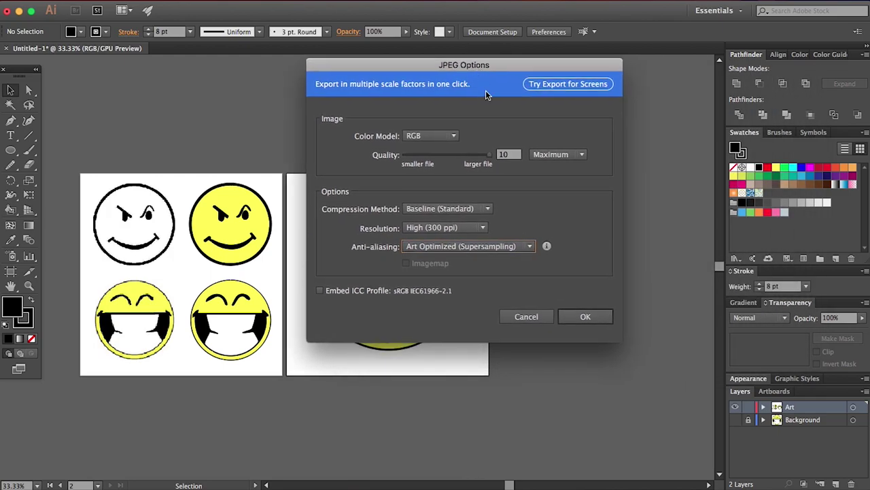
left_click(482, 228)
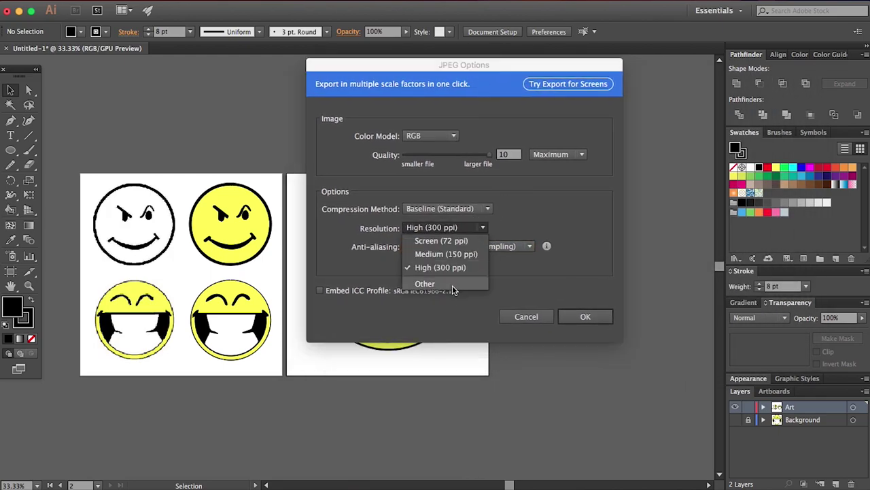
left_click(482, 272)
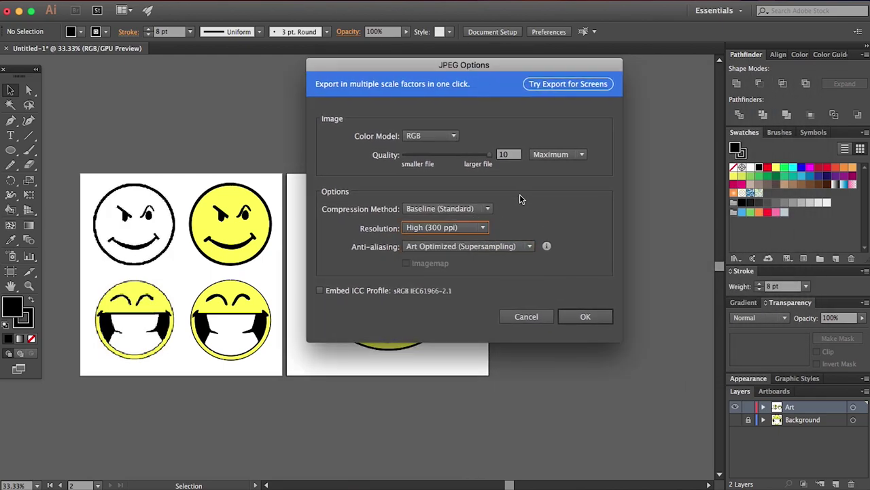